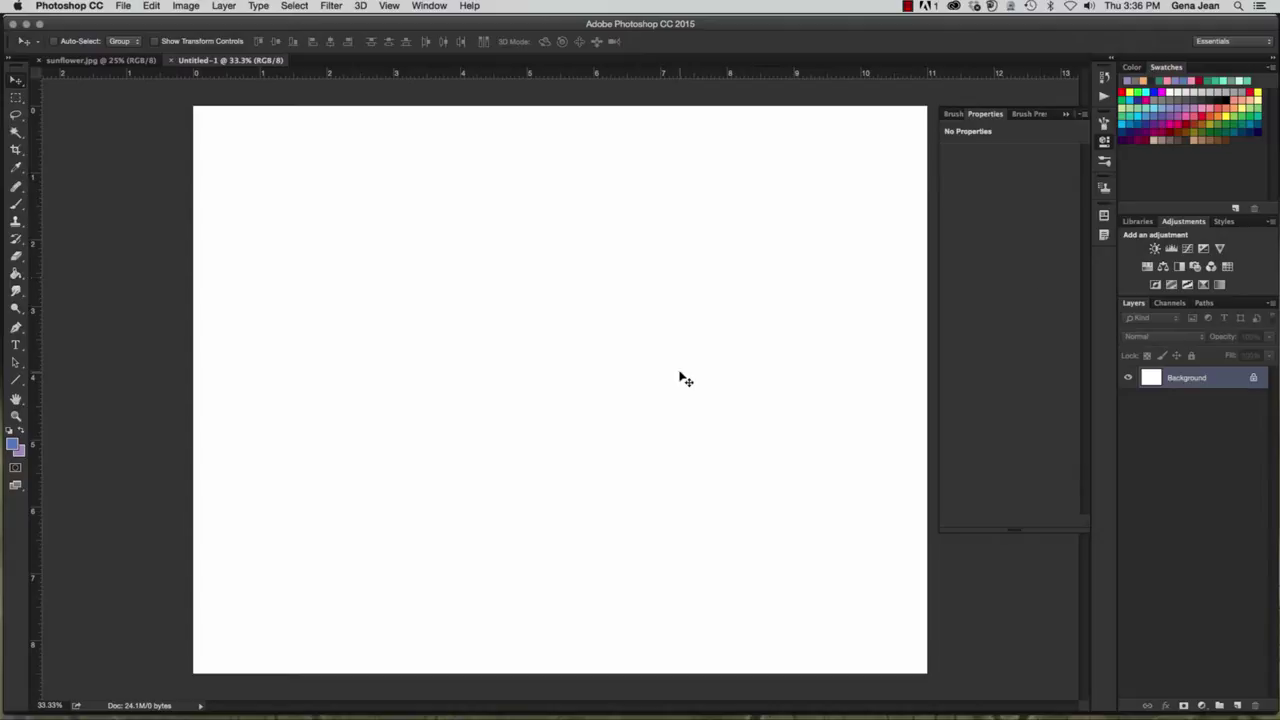
Step: Switch to the Brush Tool and resize it to 80 with the bracket keys
key(b)
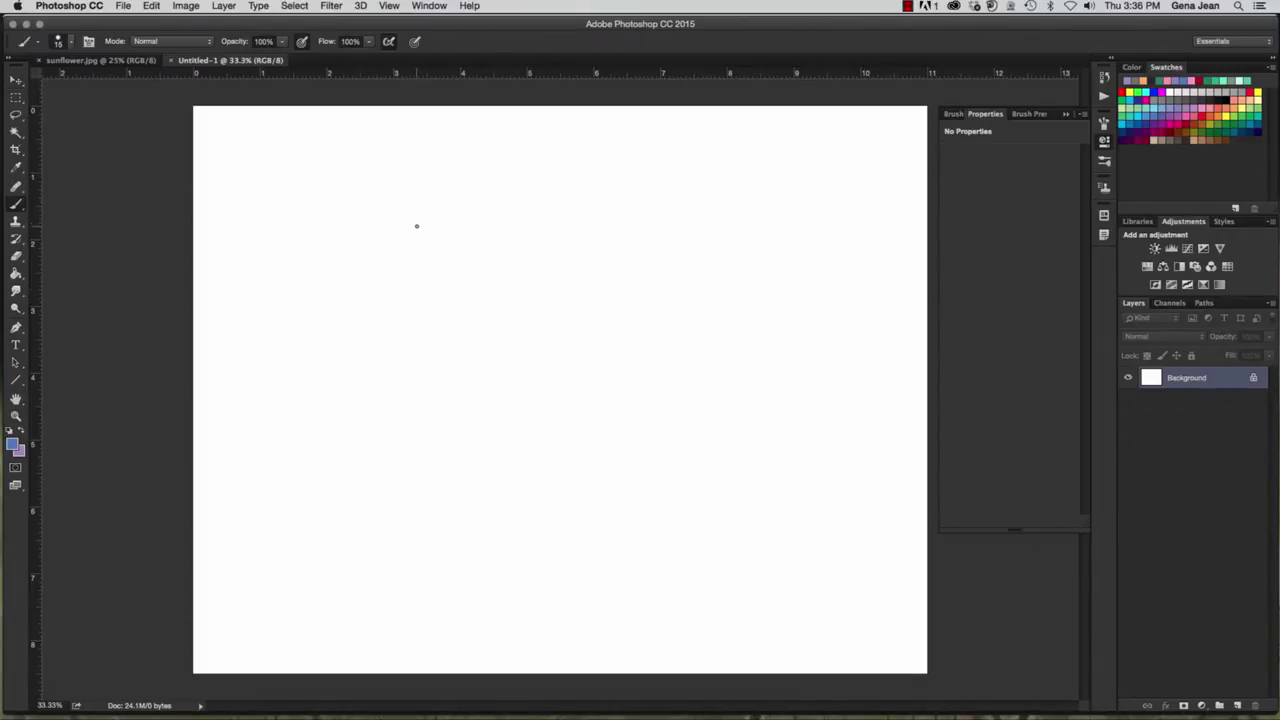
key(bracketright)
key(bracketright)
key(bracketright)
key(bracketright)
key(bracketright)
key(bracketright)
key(bracketright)
key(bracketright)
key(bracketleft)
key(bracketleft)
key(bracketleft)
key(bracketleft)
key(bracketleft)
key(bracketleft)
key(bracketleft)
key(bracketleft)
key(bracketright)
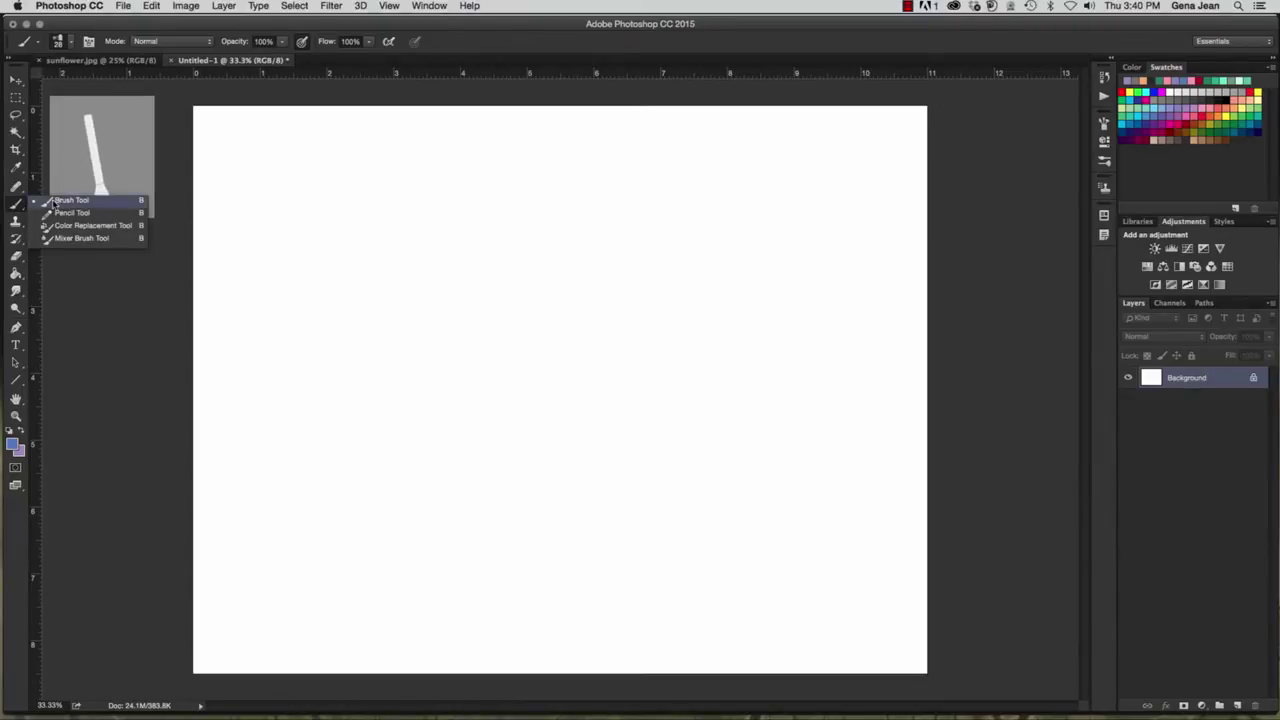
Step: Select the standard Brush Tool and bring up the tool and brush preset pickers at 28 px
click(53, 202)
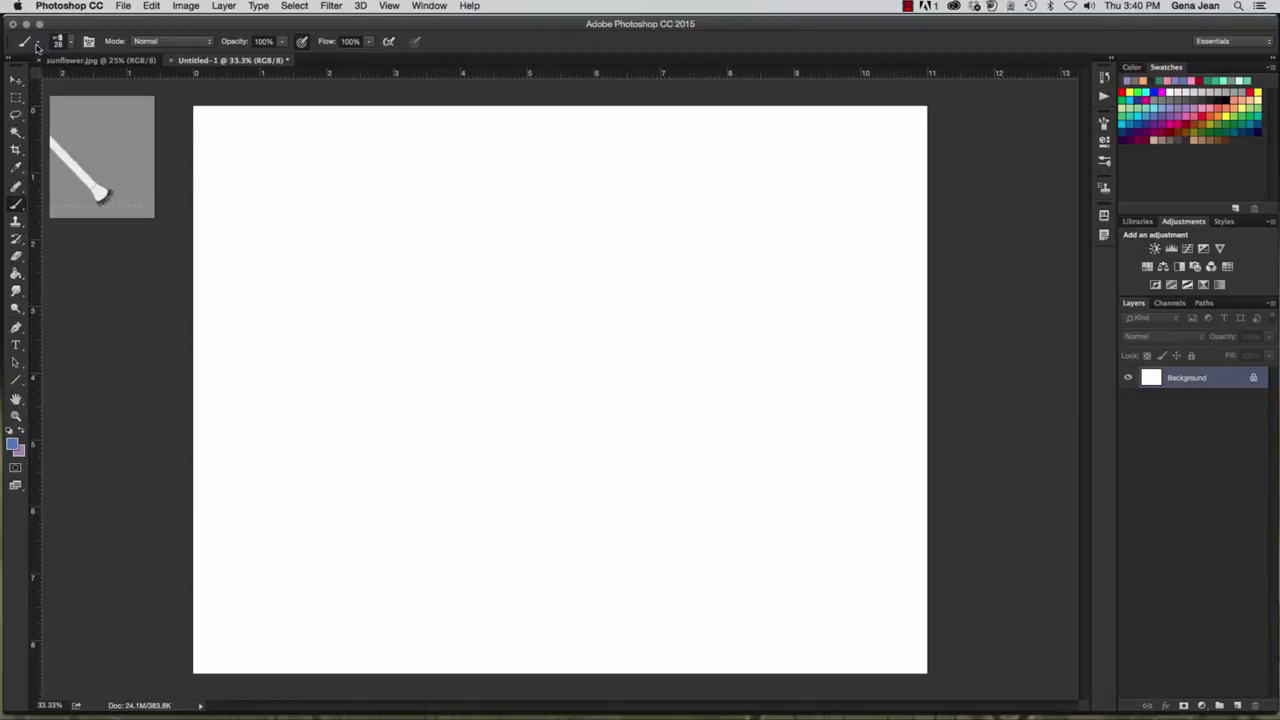
click(37, 45)
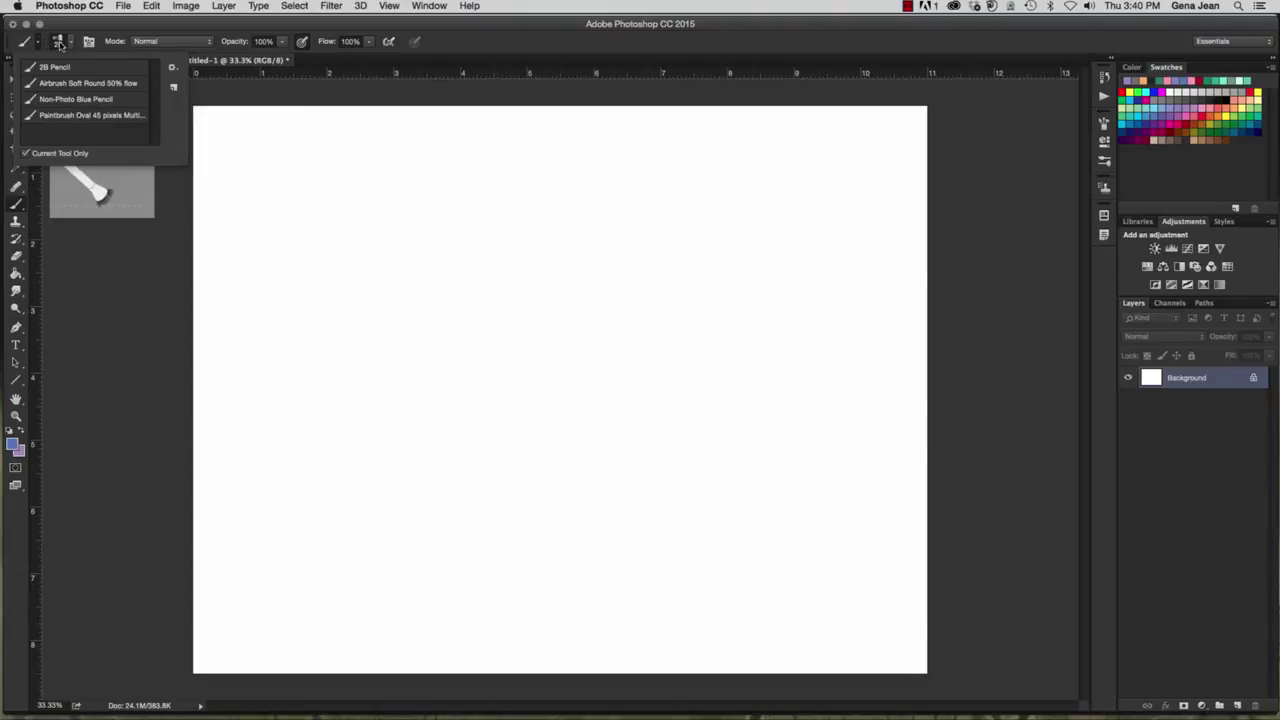
click(70, 46)
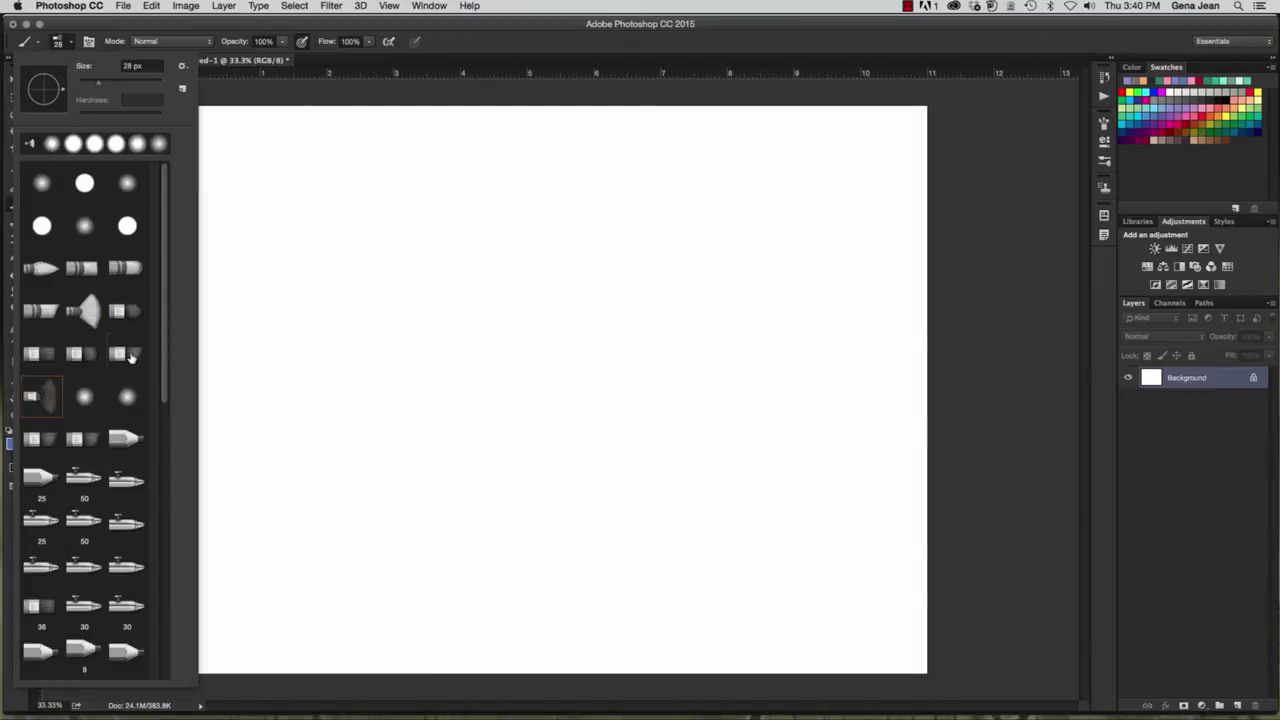
Step: Try several brush tips, then settle on the fan bristle tip at 23 px
click(80, 360)
click(73, 320)
click(40, 186)
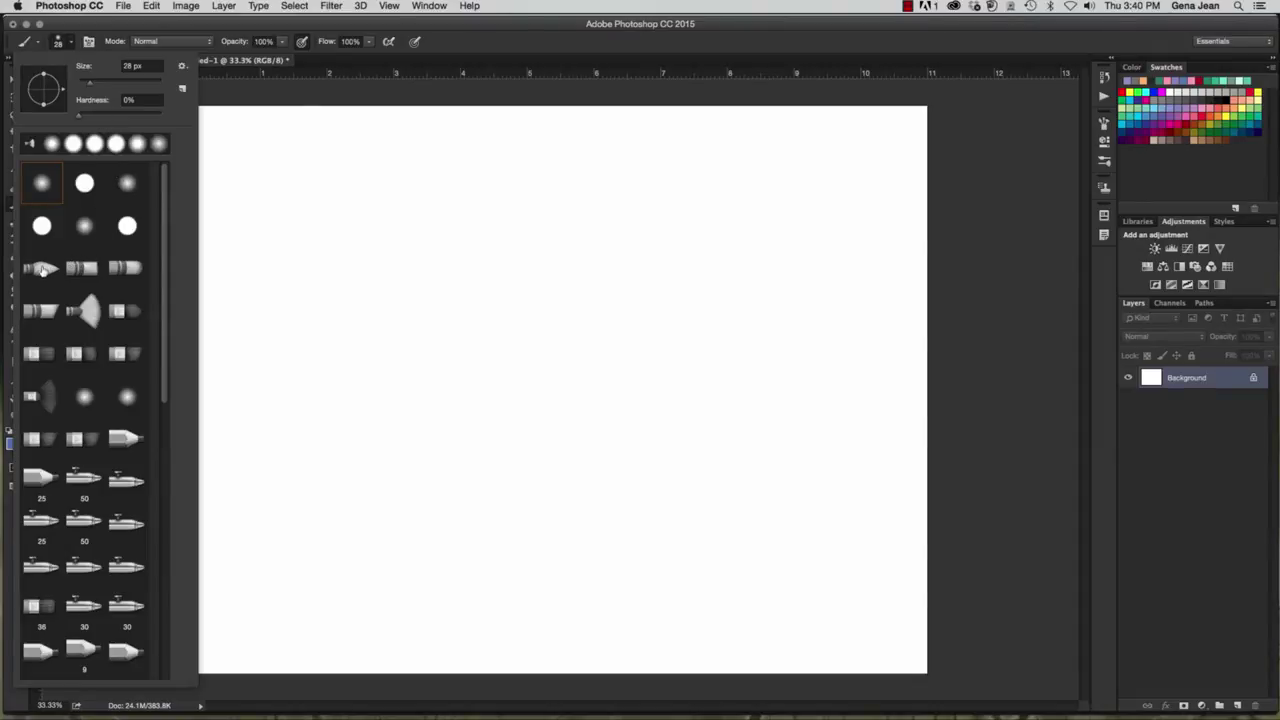
click(37, 274)
click(37, 400)
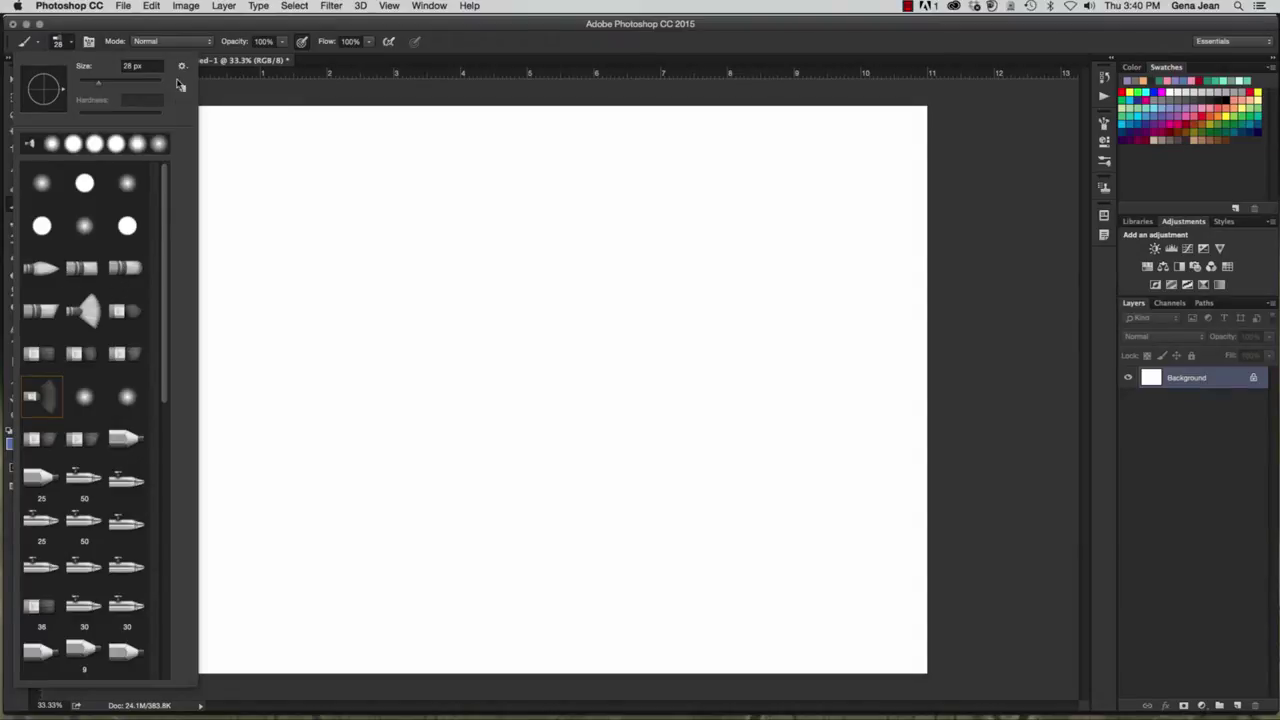
mouse_move(100, 85)
mouse_down()
mouse_move(58, 100)
mouse_move(66, 90)
mouse_up()
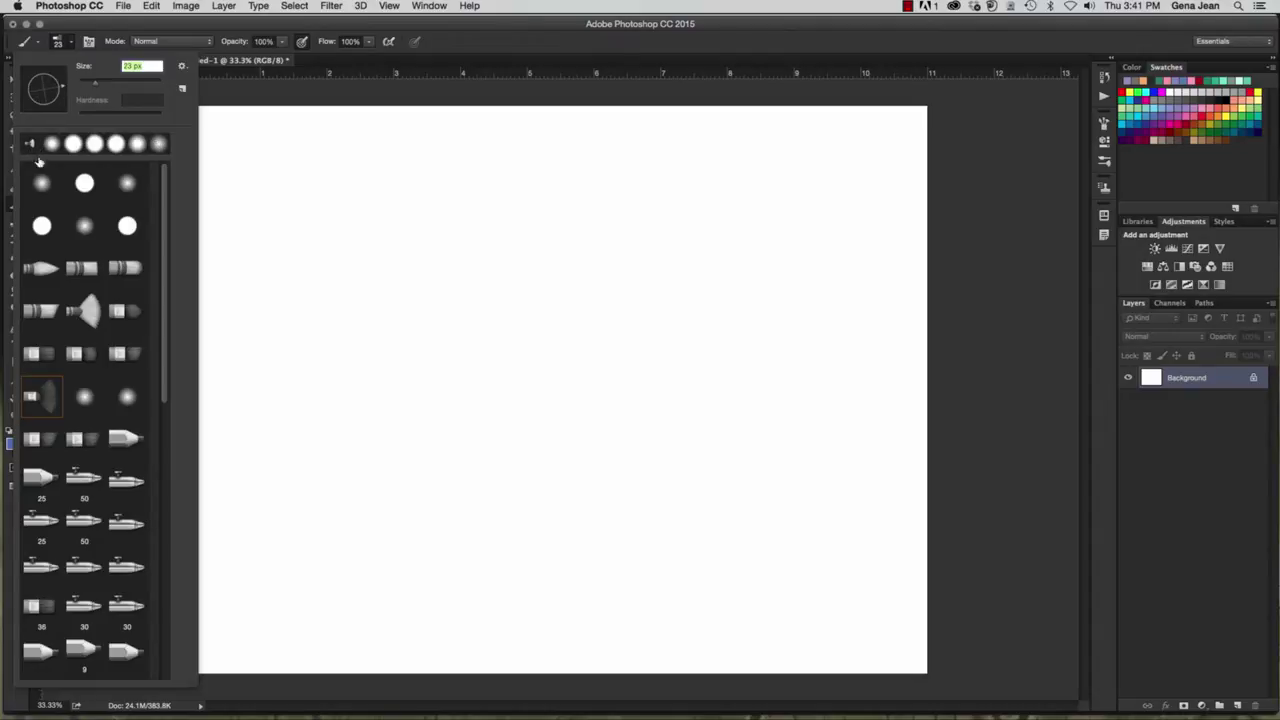
click(84, 312)
Step: Paint a short pale-blue bristle test stroke near the canvas's upper left
click(362, 264)
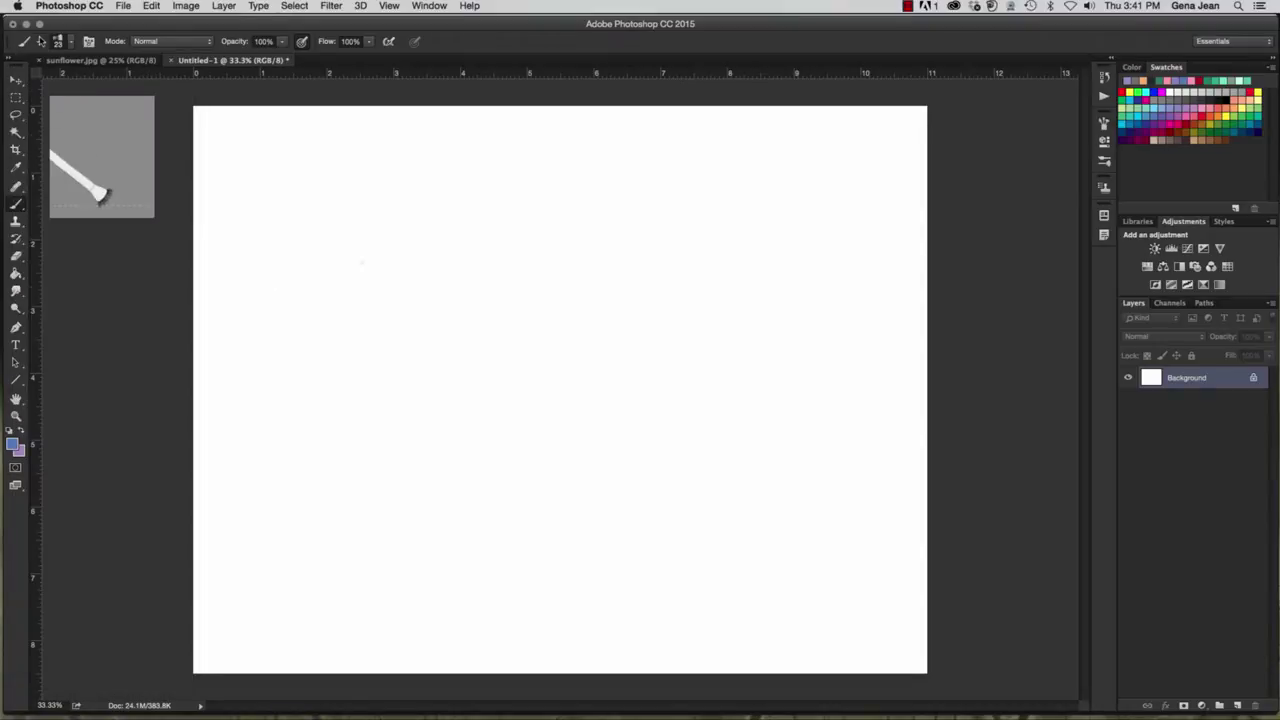
right_click(357, 263)
click(337, 249)
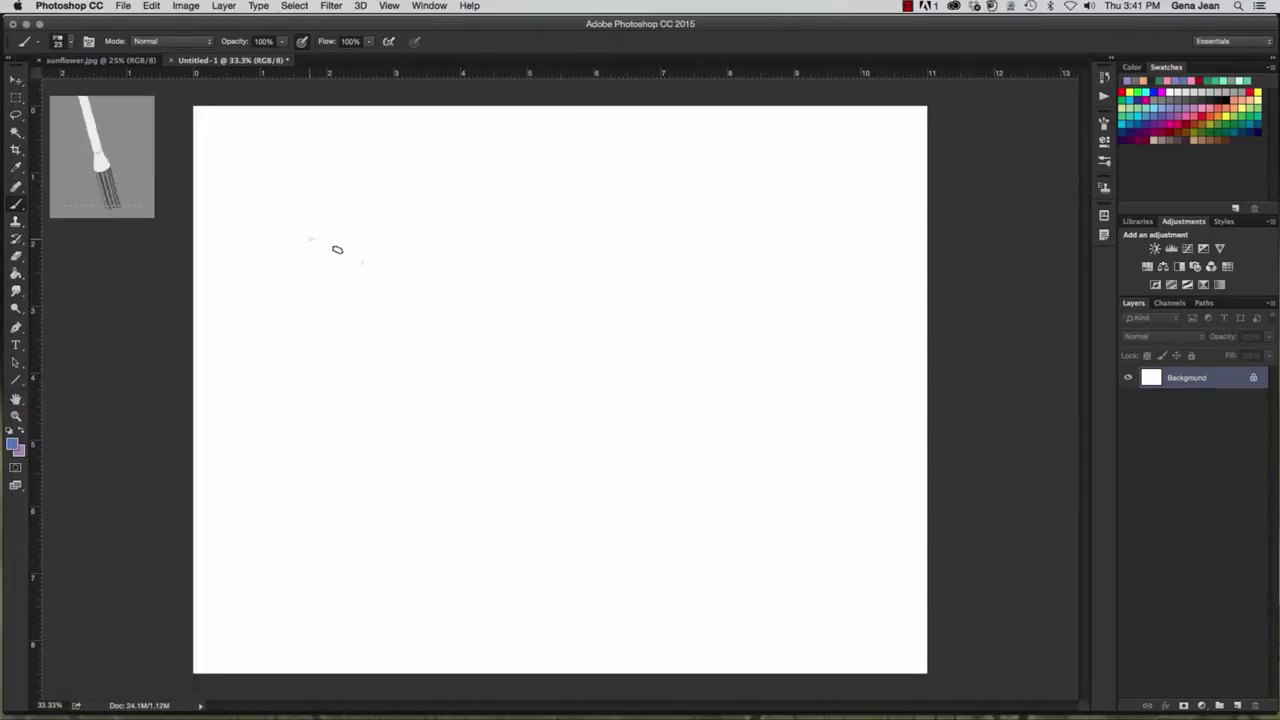
drag(310, 239, 391, 305)
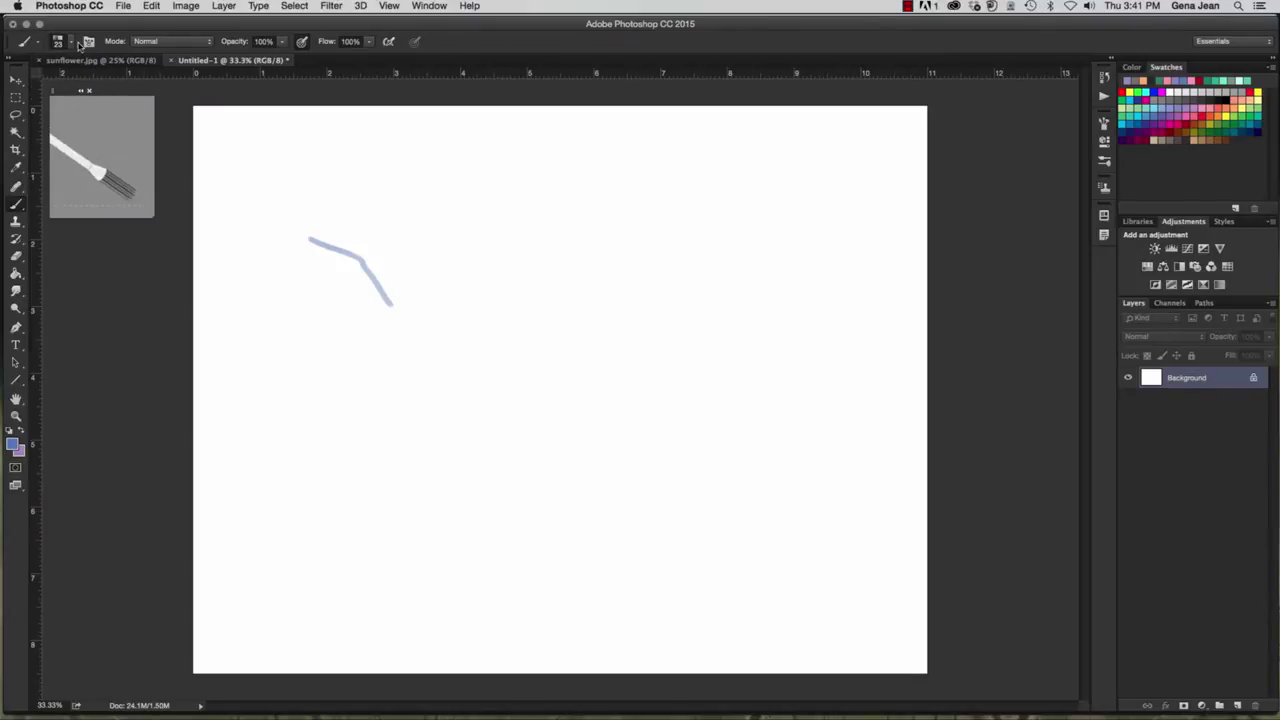
click(69, 42)
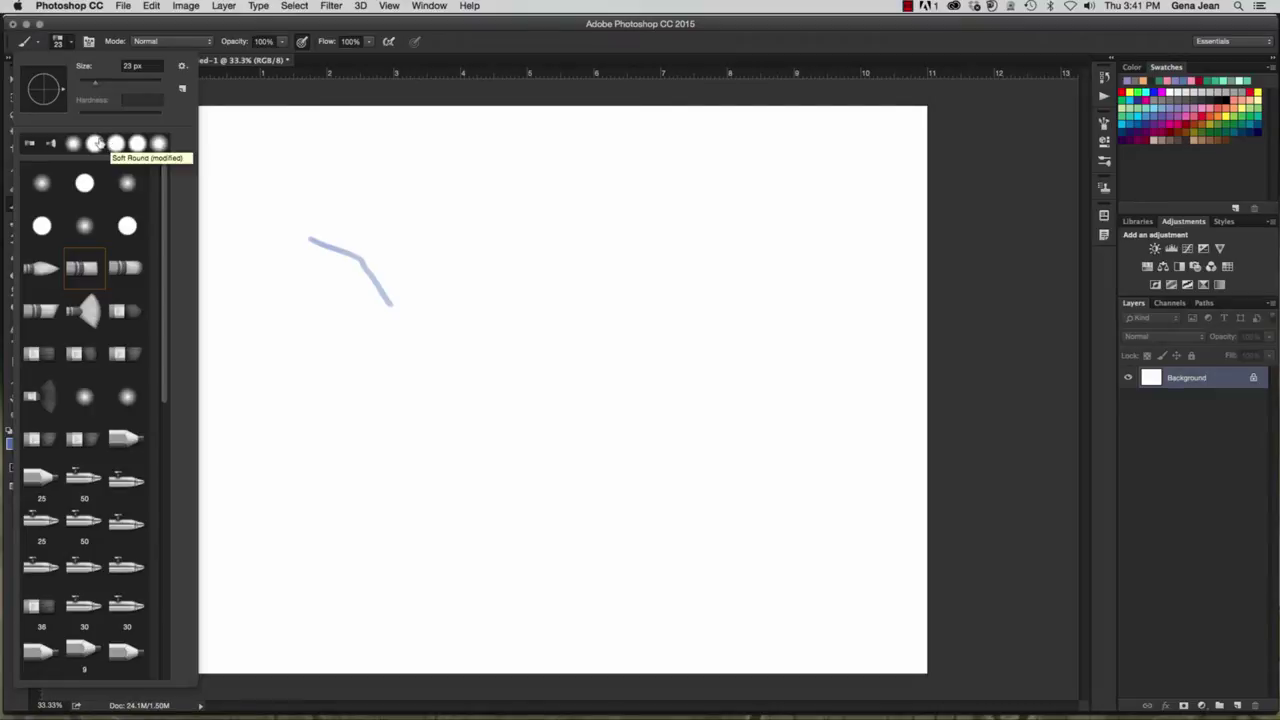
Step: Choose the 65 px soft round tip with 0% hardness and 25% spacing
click(89, 43)
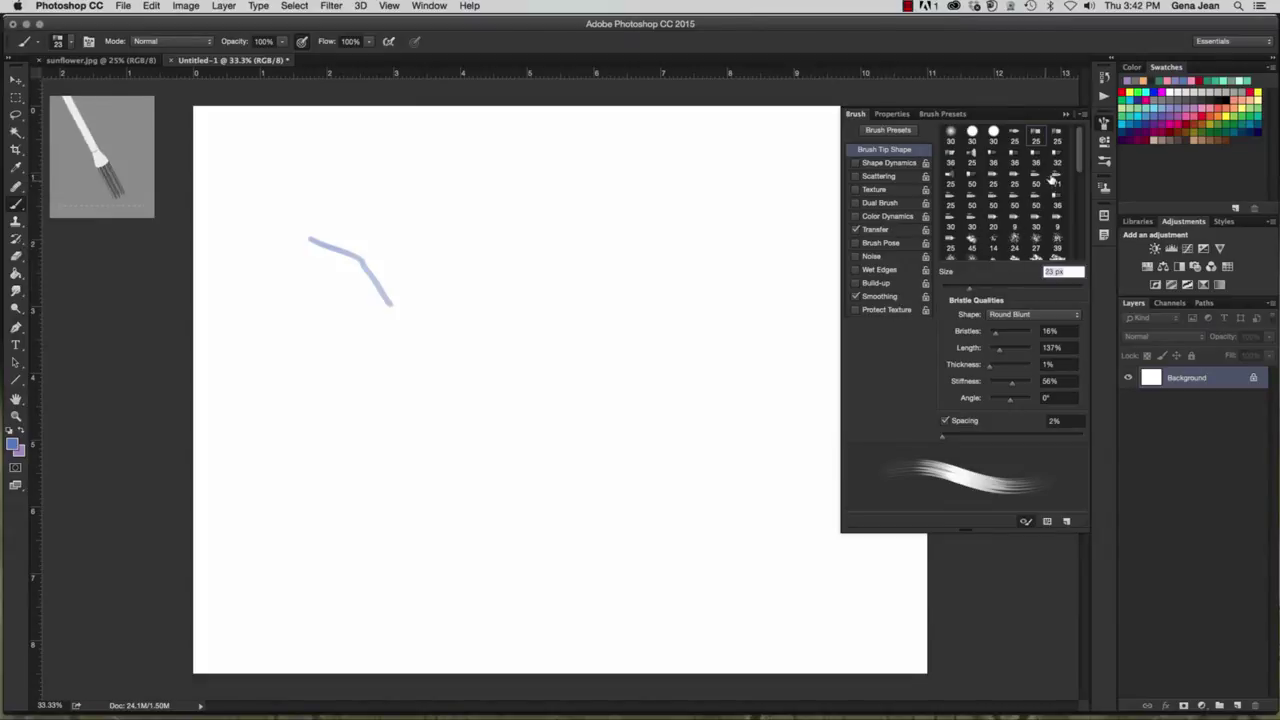
scroll(992, 175, down, 3)
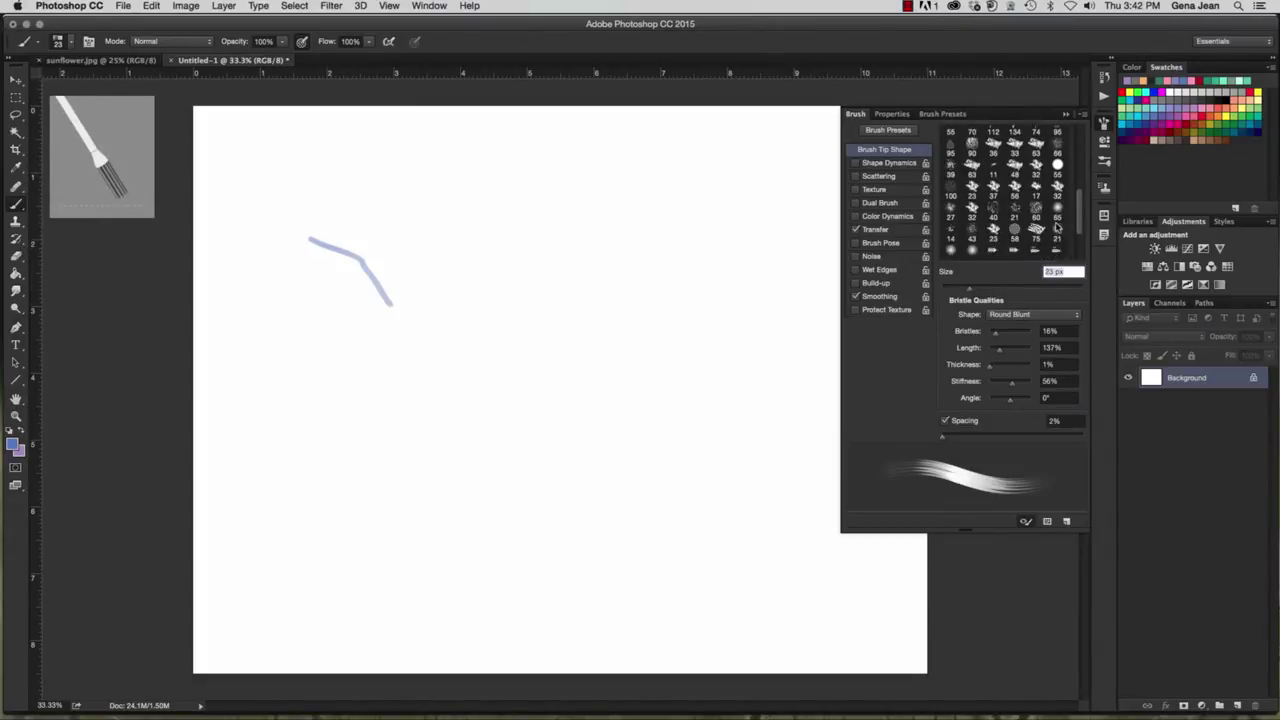
scroll(992, 175, down, 3)
click(992, 175)
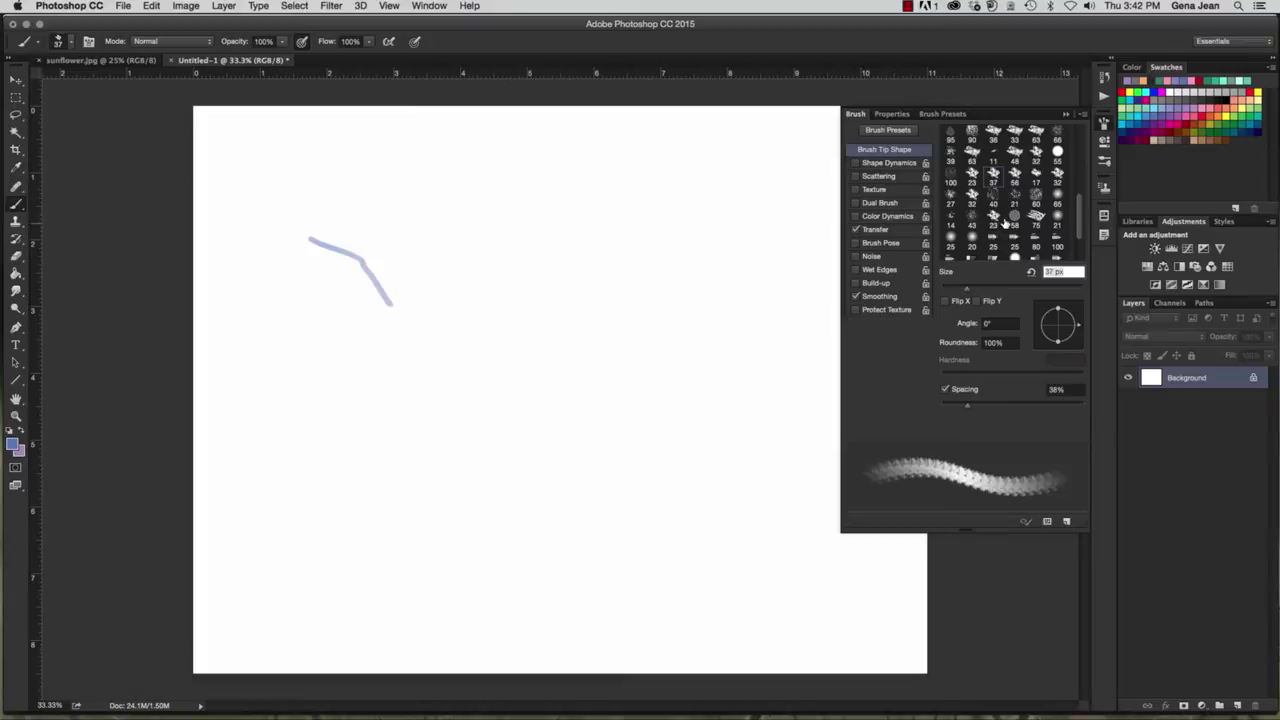
click(1054, 196)
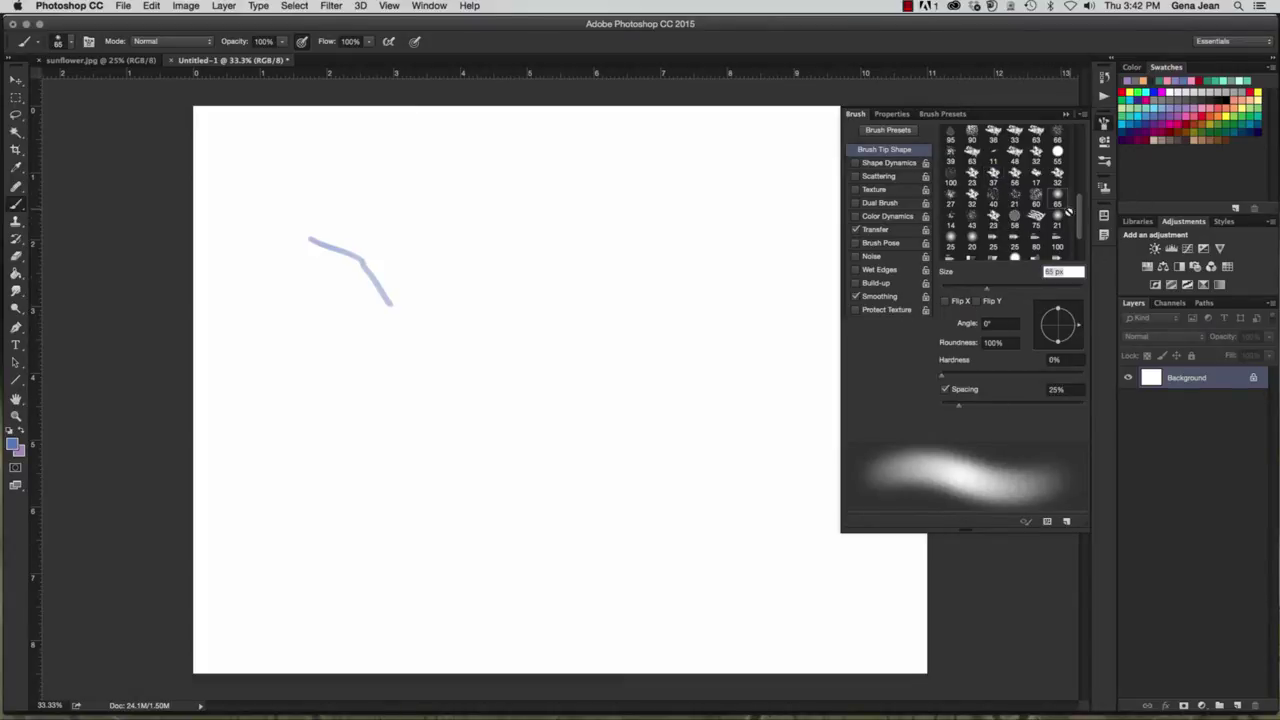
scroll(1084, 218, up, 1)
scroll(1084, 205, up, 3)
scroll(1084, 205, up, 3)
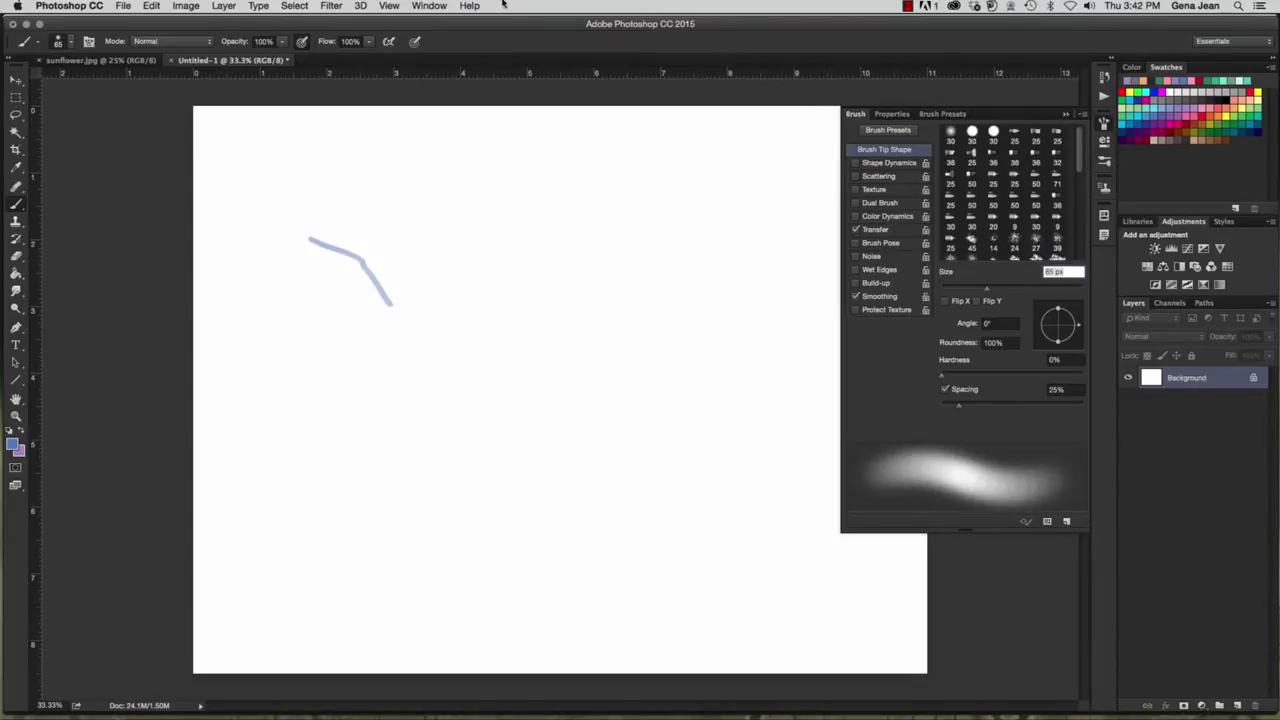
click(212, 43)
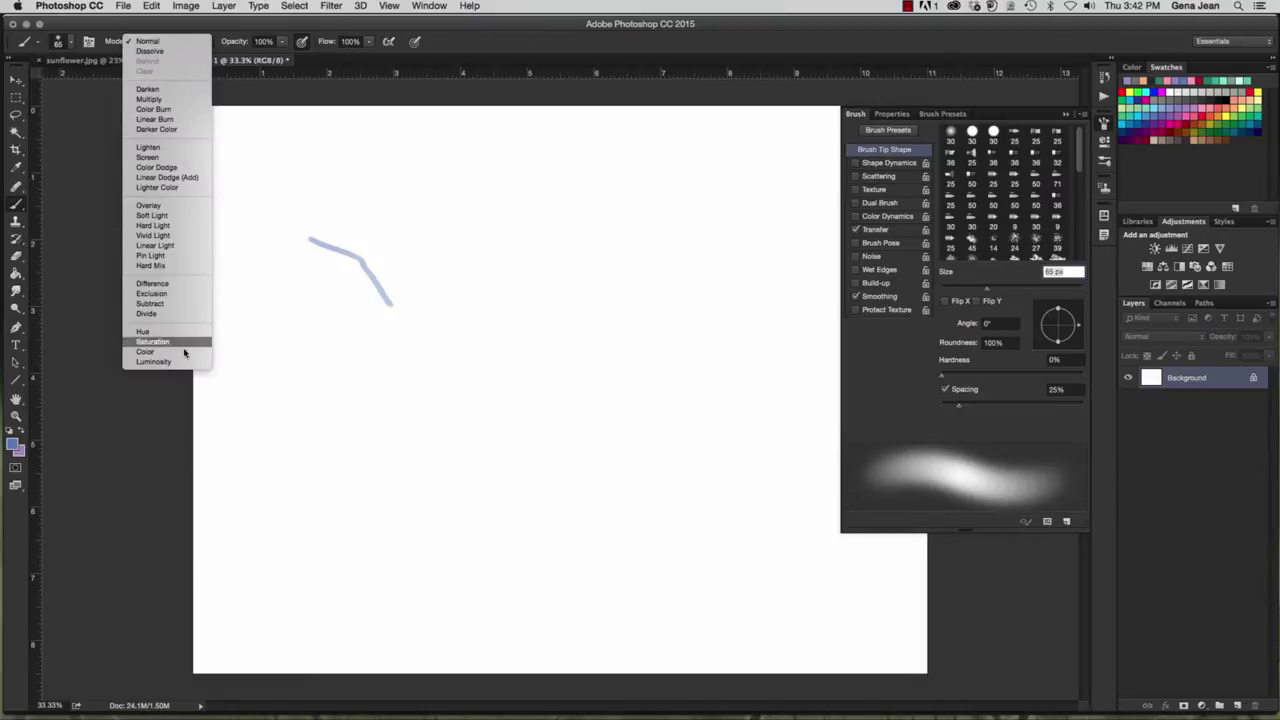
Step: Keep the brush at Normal mode and 100% opacity, with pressure-controlled opacity turned off
click(180, 43)
click(171, 46)
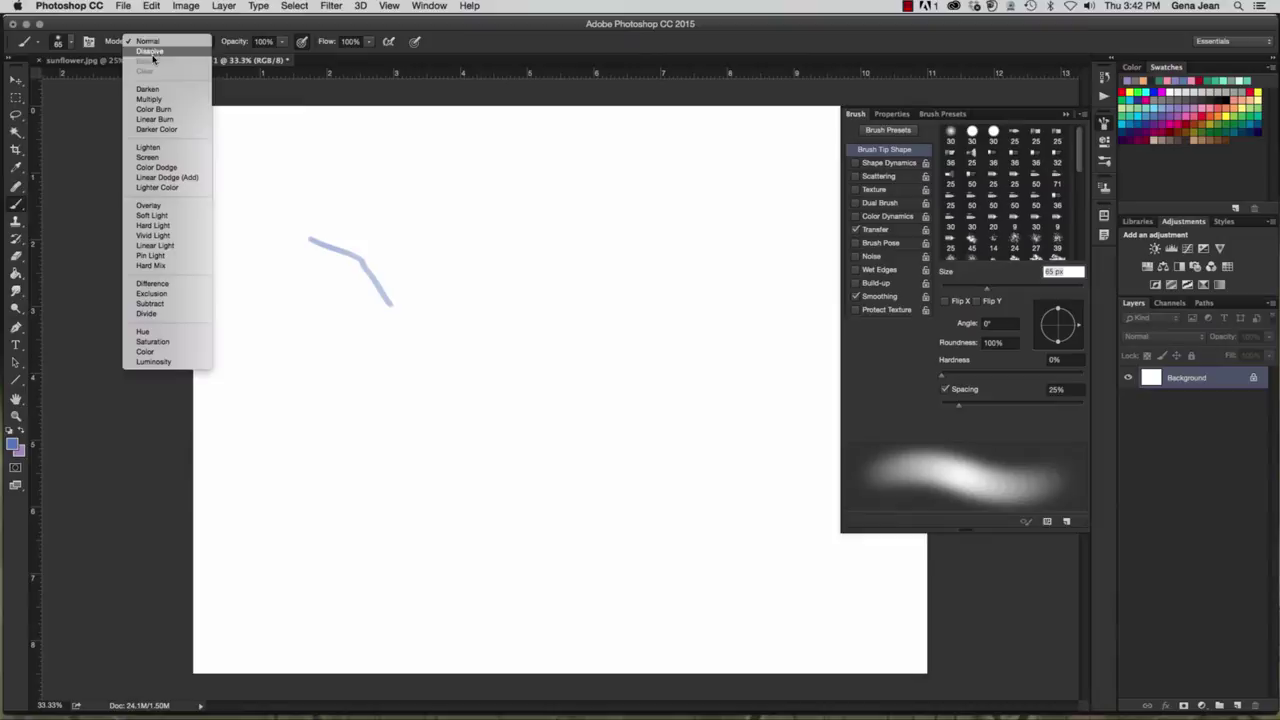
click(156, 68)
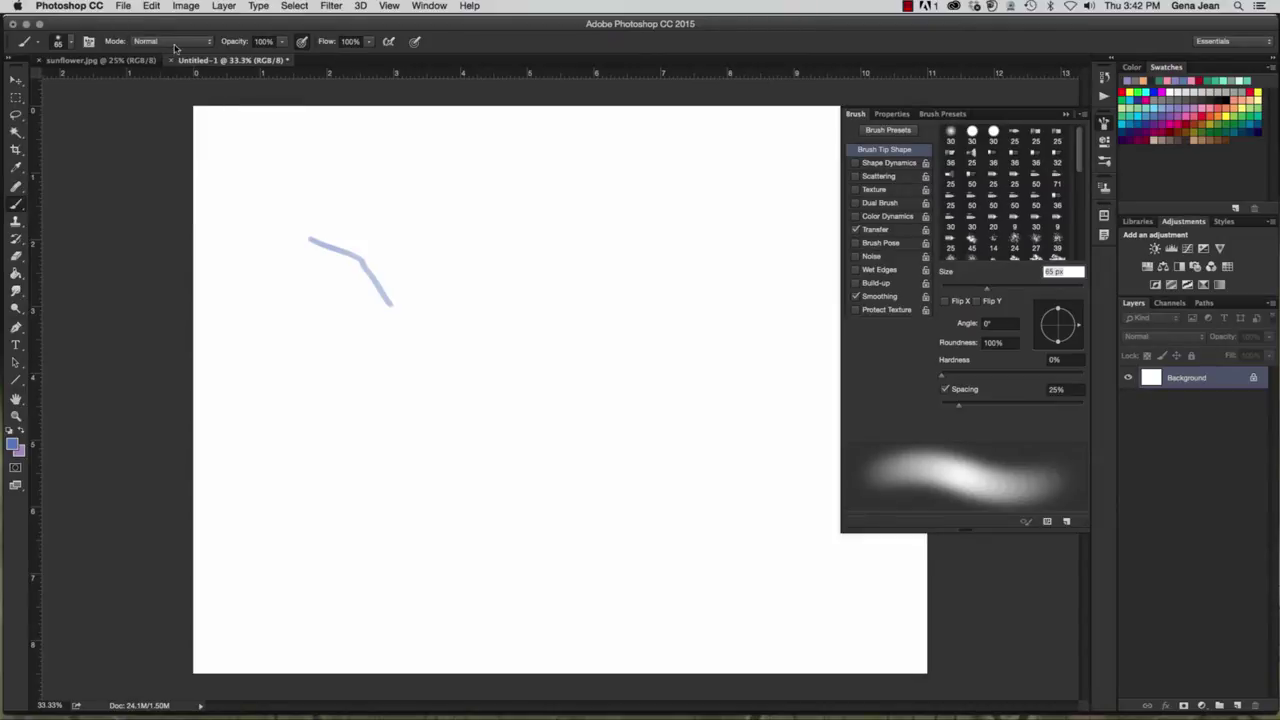
click(177, 48)
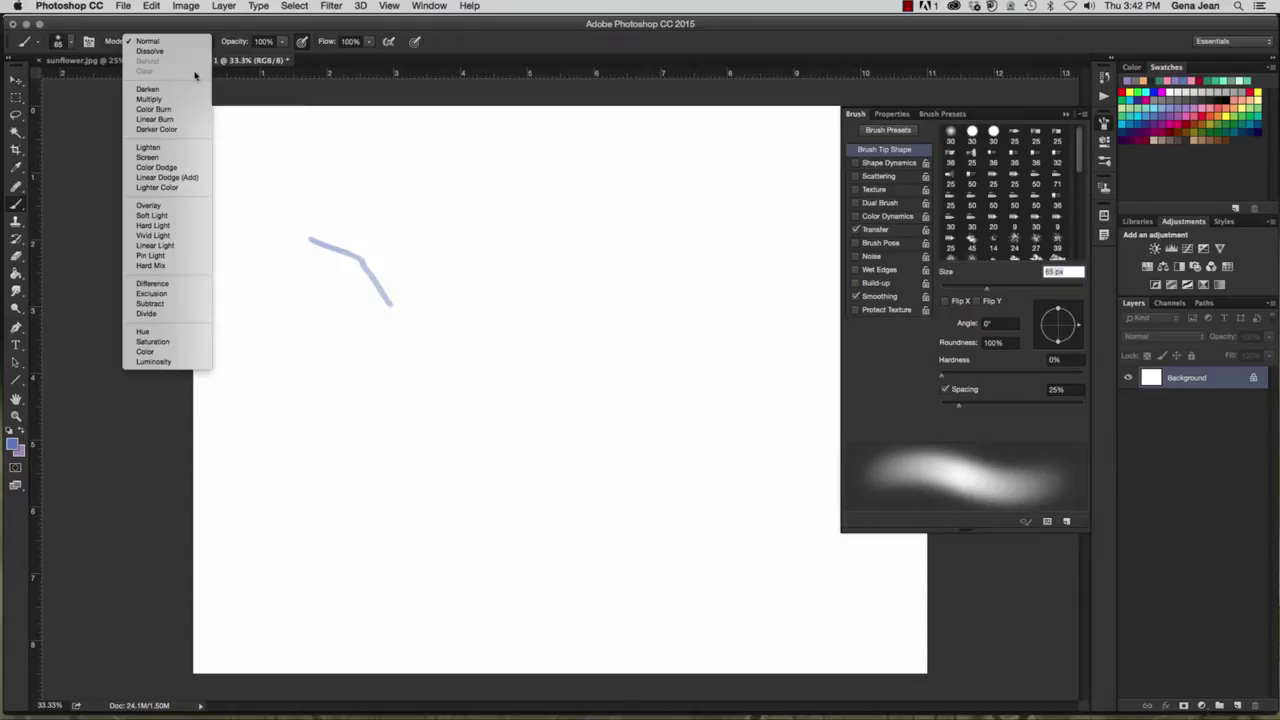
click(159, 65)
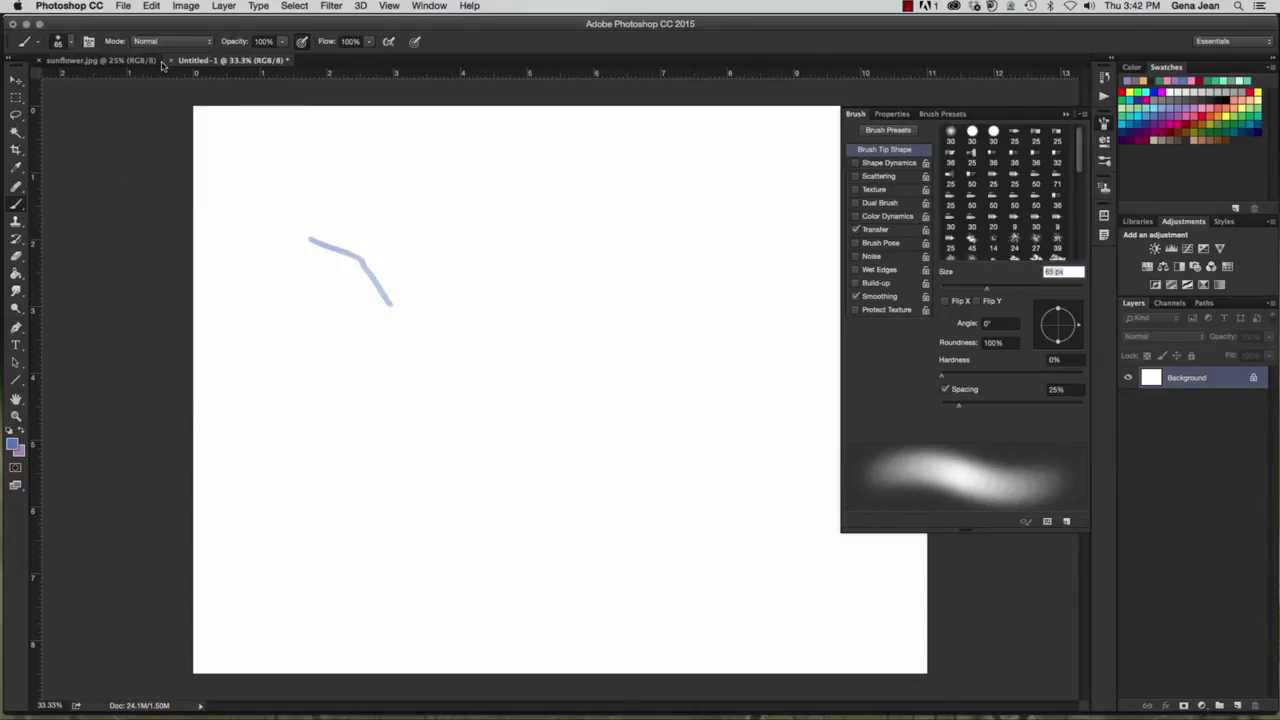
click(175, 46)
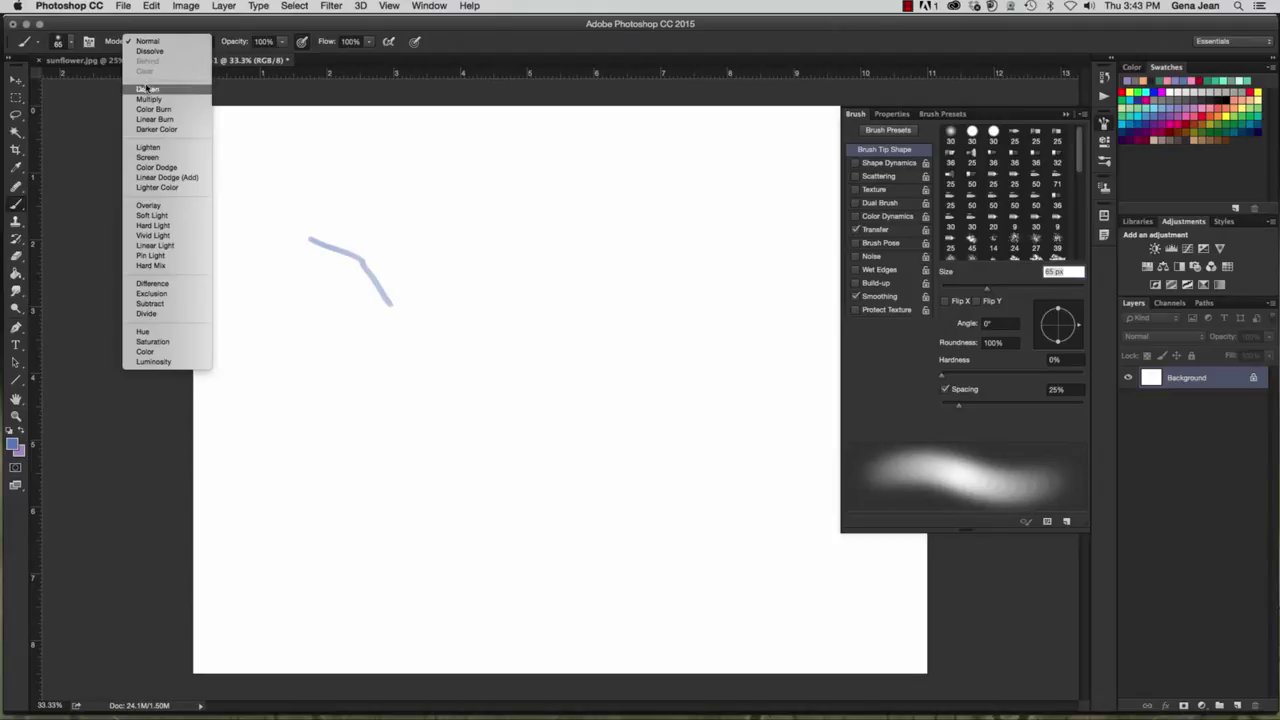
click(291, 46)
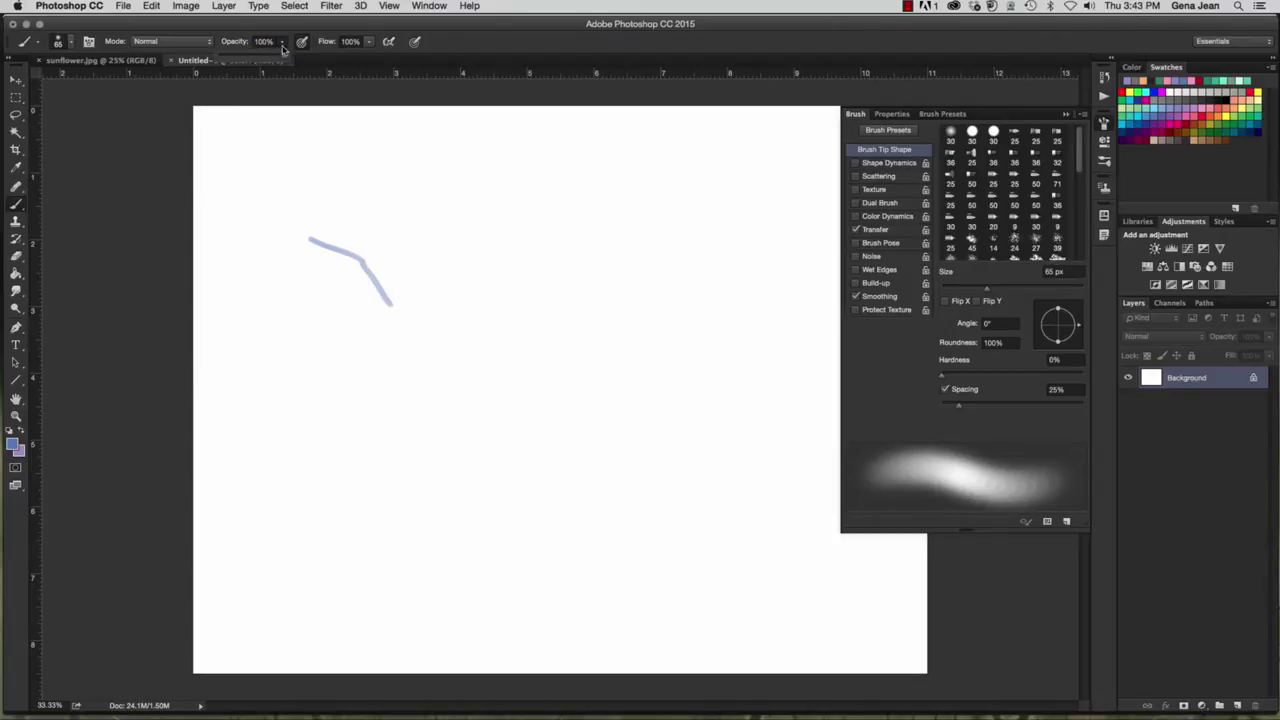
click(286, 53)
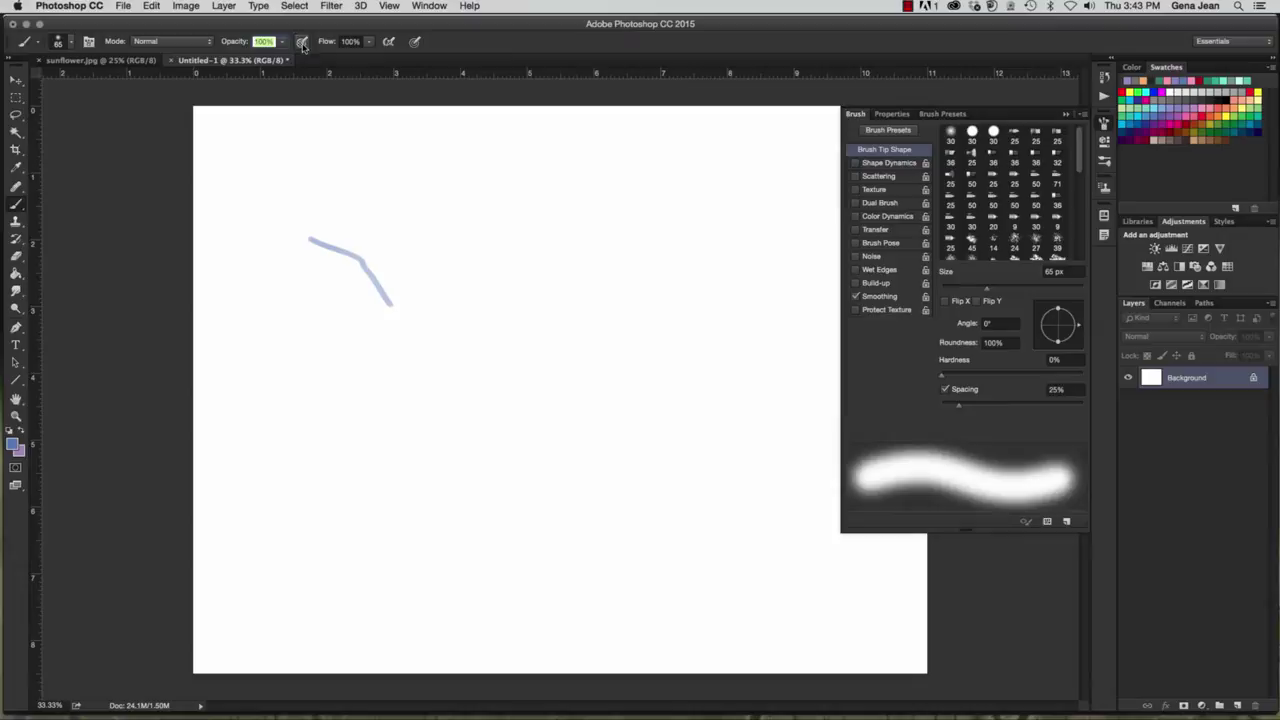
Step: Paint light-blue curves and S-shaped strokes across the upper part of the canvas
click(306, 45)
mouse_move(330, 195)
mouse_down()
mouse_move(505, 237)
mouse_move(705, 180)
mouse_up()
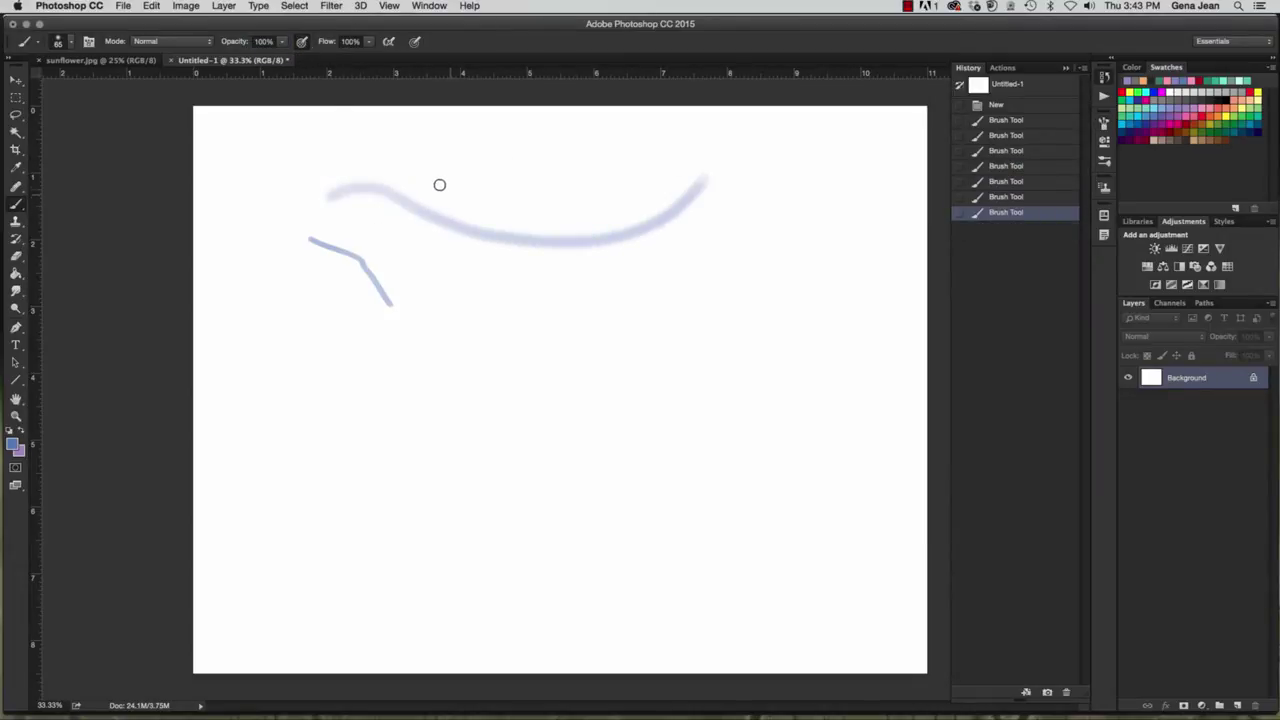
mouse_move(332, 163)
mouse_down()
mouse_move(417, 160)
mouse_move(528, 200)
mouse_move(705, 162)
mouse_up()
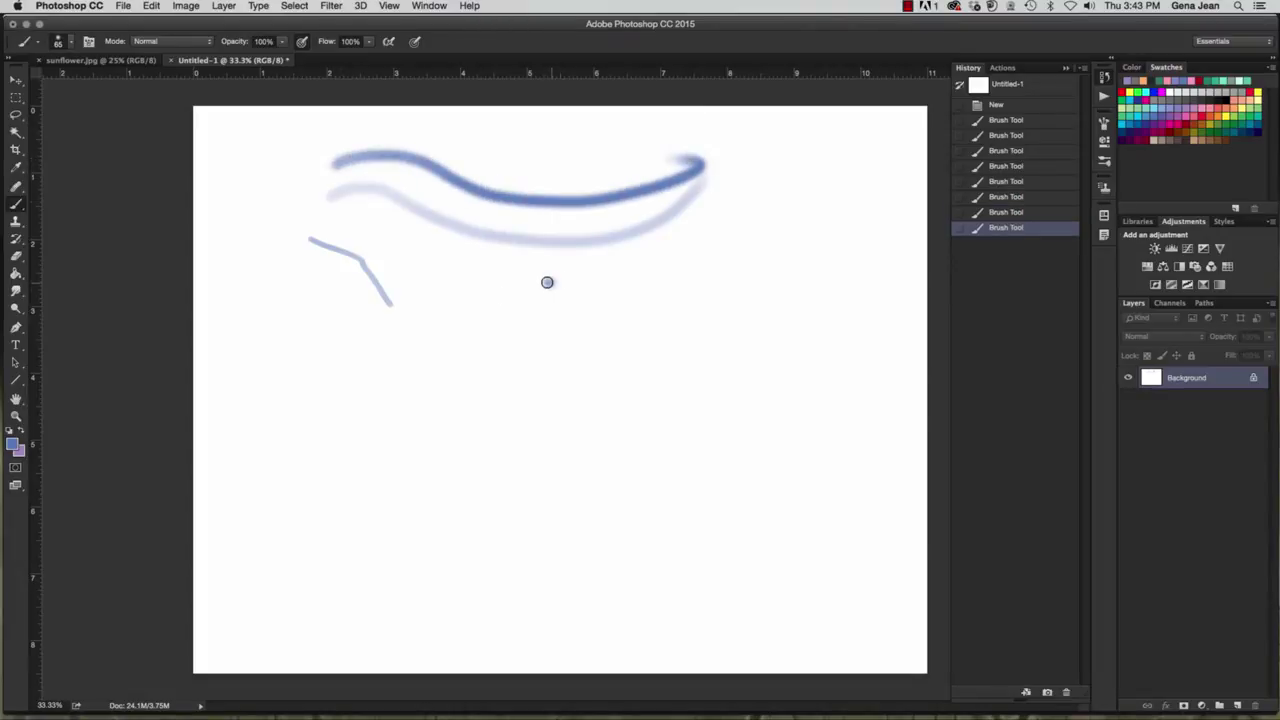
drag(547, 282, 366, 506)
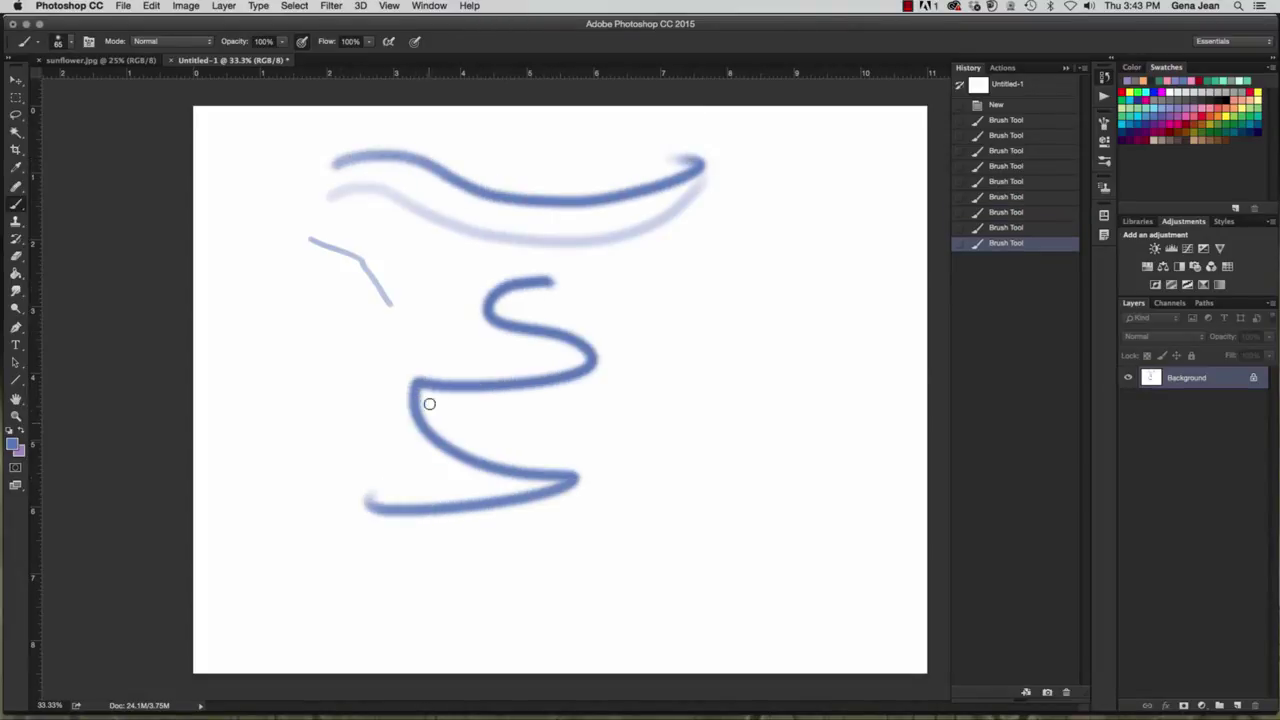
drag(610, 312, 705, 386)
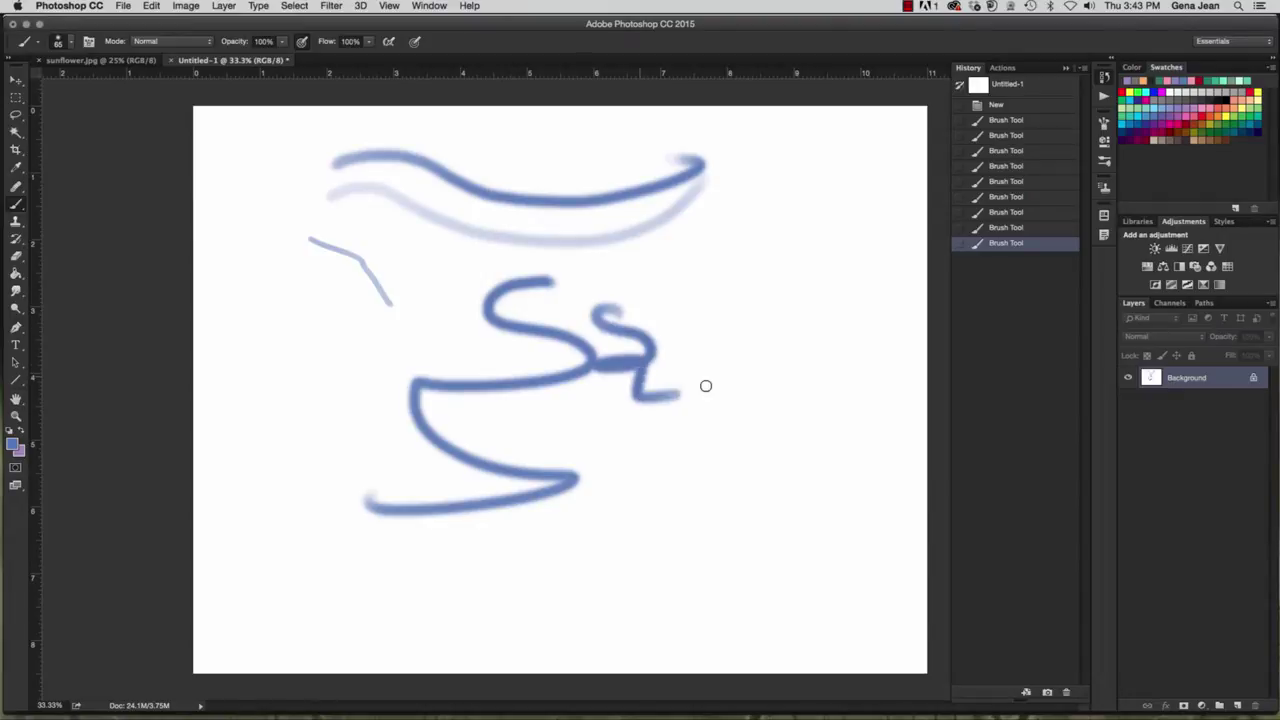
drag(460, 152, 722, 300)
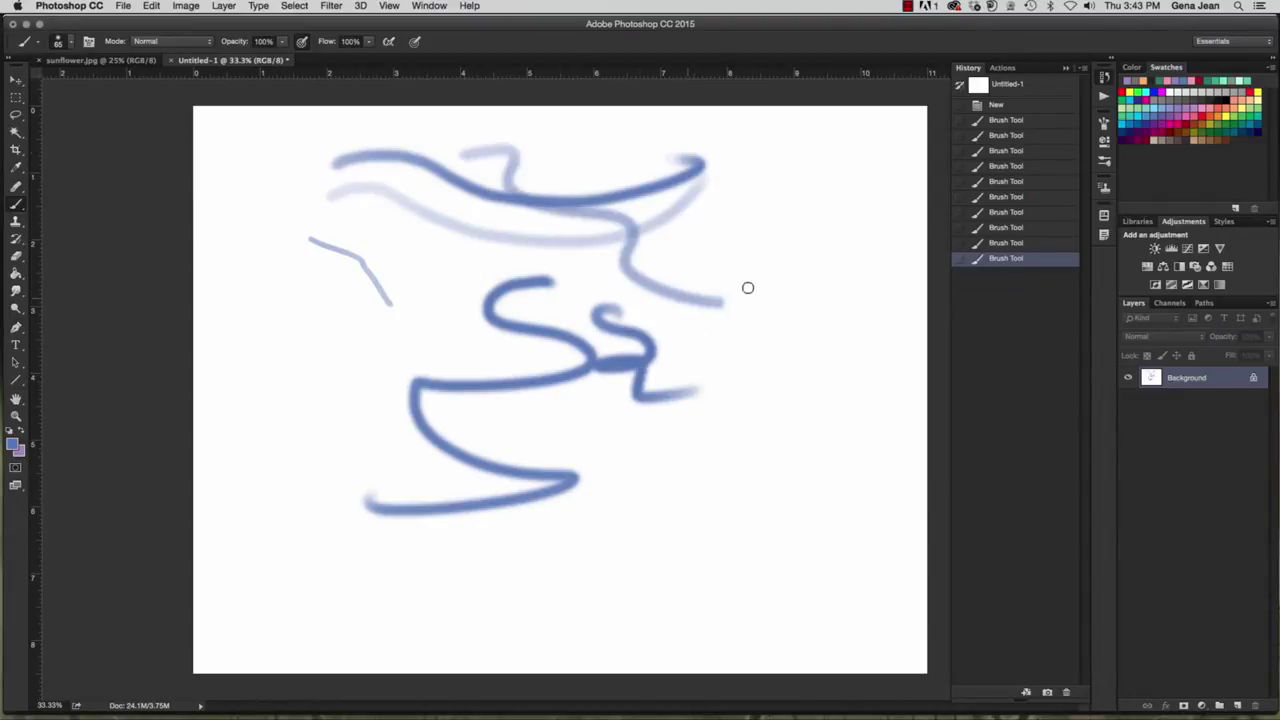
mouse_move(703, 243)
mouse_down()
mouse_move(571, 234)
mouse_move(455, 205)
mouse_up()
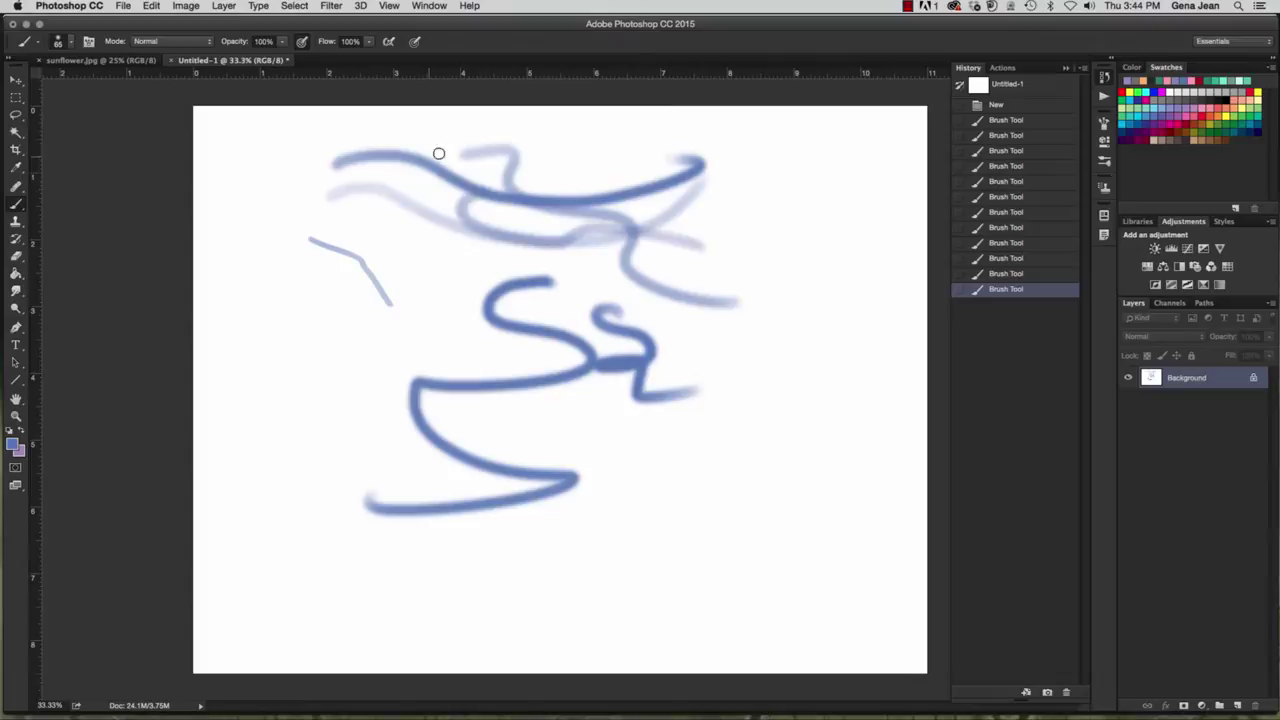
drag(438, 153, 525, 375)
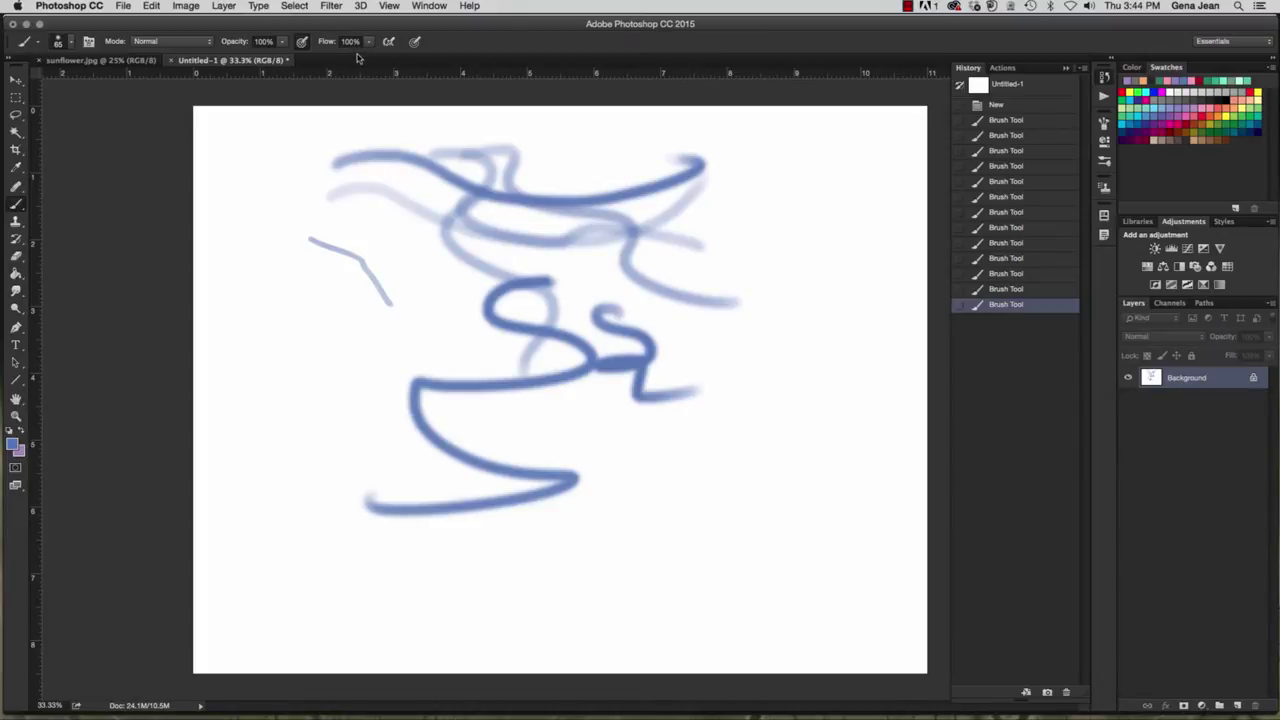
Step: Lower Flow to 32% and paint two faint strokes at the canvas's left
drag(369, 41, 326, 58)
drag(224, 322, 318, 334)
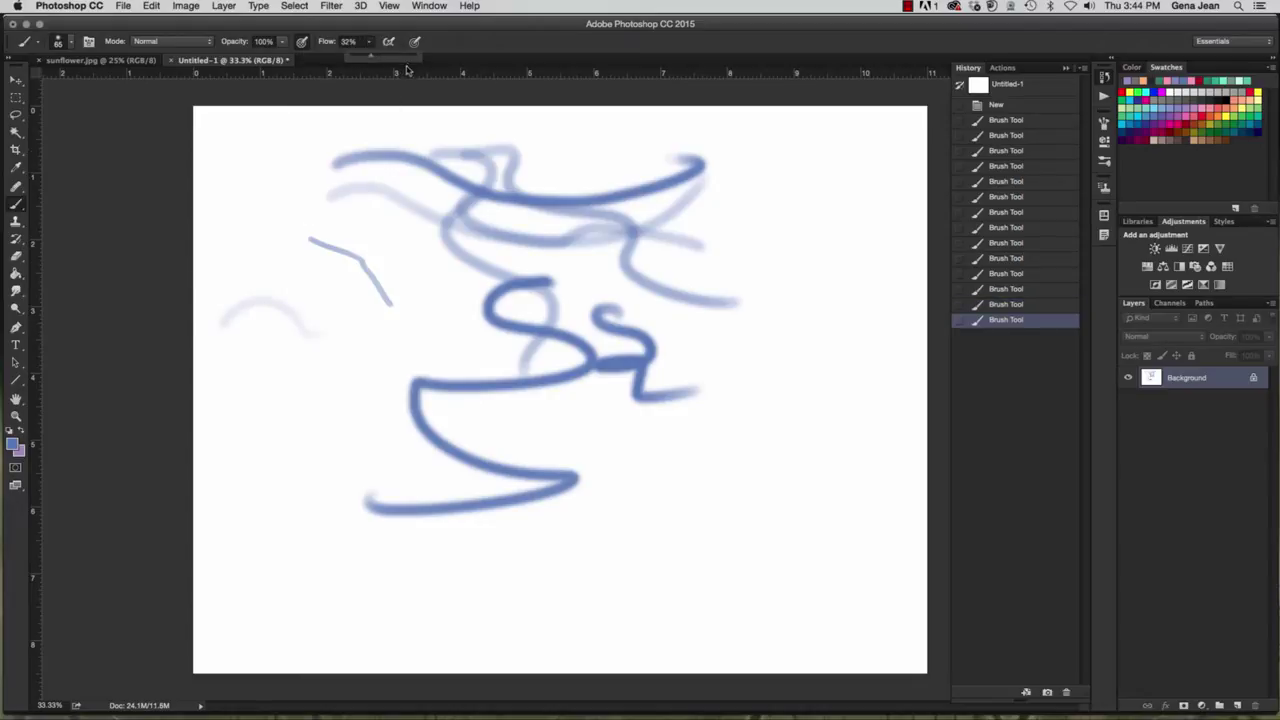
drag(215, 367, 386, 324)
Step: Raise Flow to 88% and darken the lower-left stroke with repeated passes
key(shift+8)
key(shift+8)
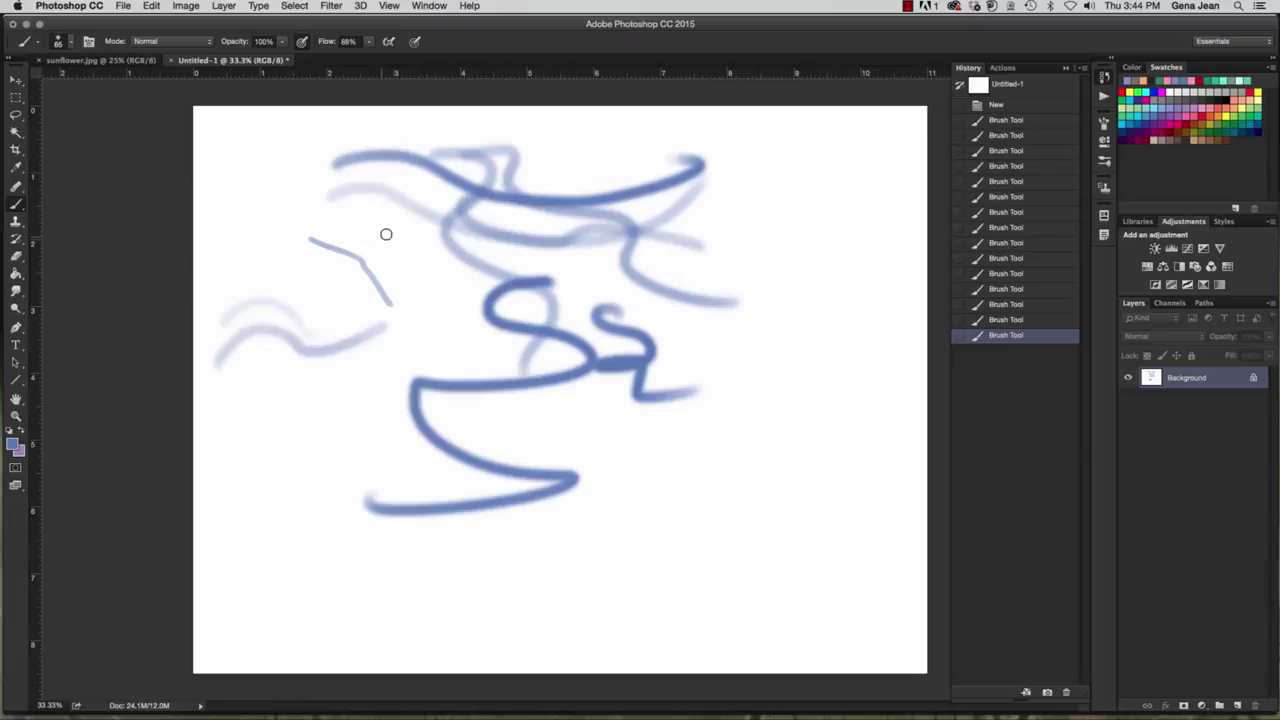
drag(240, 340, 362, 347)
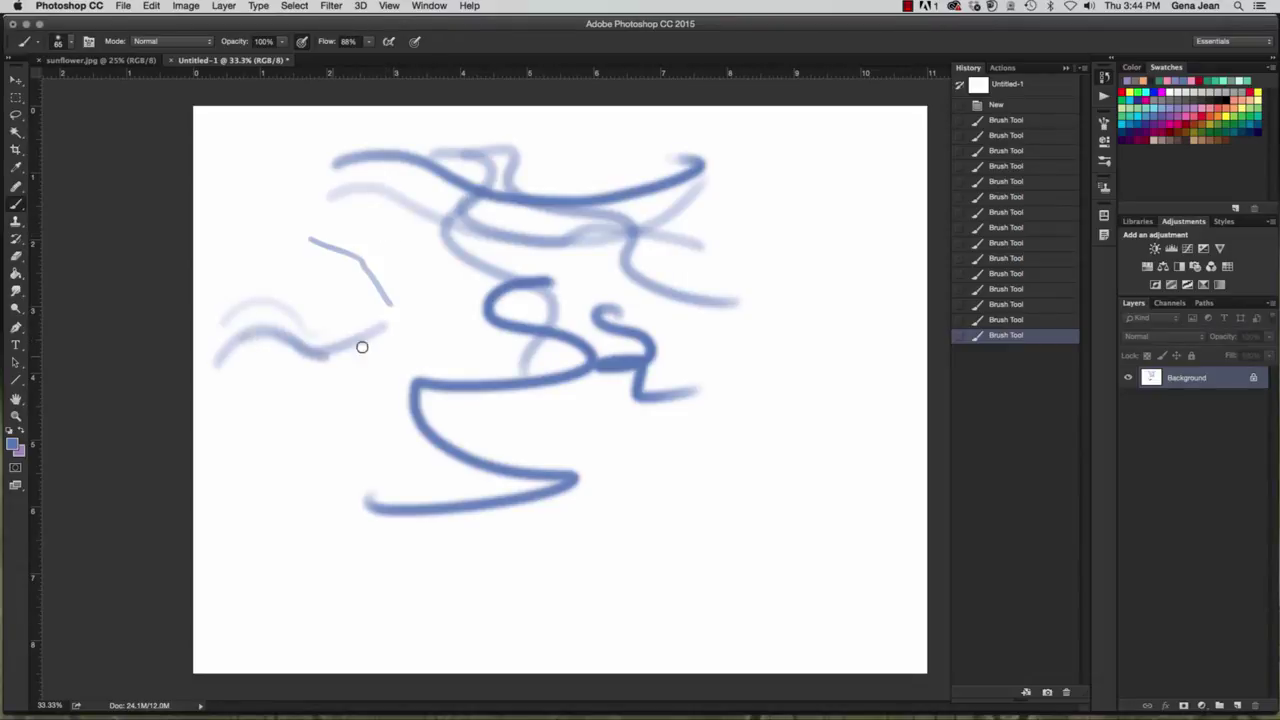
drag(243, 334, 354, 354)
mouse_move(251, 337)
mouse_down()
mouse_move(326, 356)
mouse_move(399, 309)
mouse_move(377, 306)
mouse_up()
mouse_move(272, 345)
mouse_down()
mouse_move(384, 316)
mouse_move(415, 355)
mouse_up()
drag(267, 350, 420, 352)
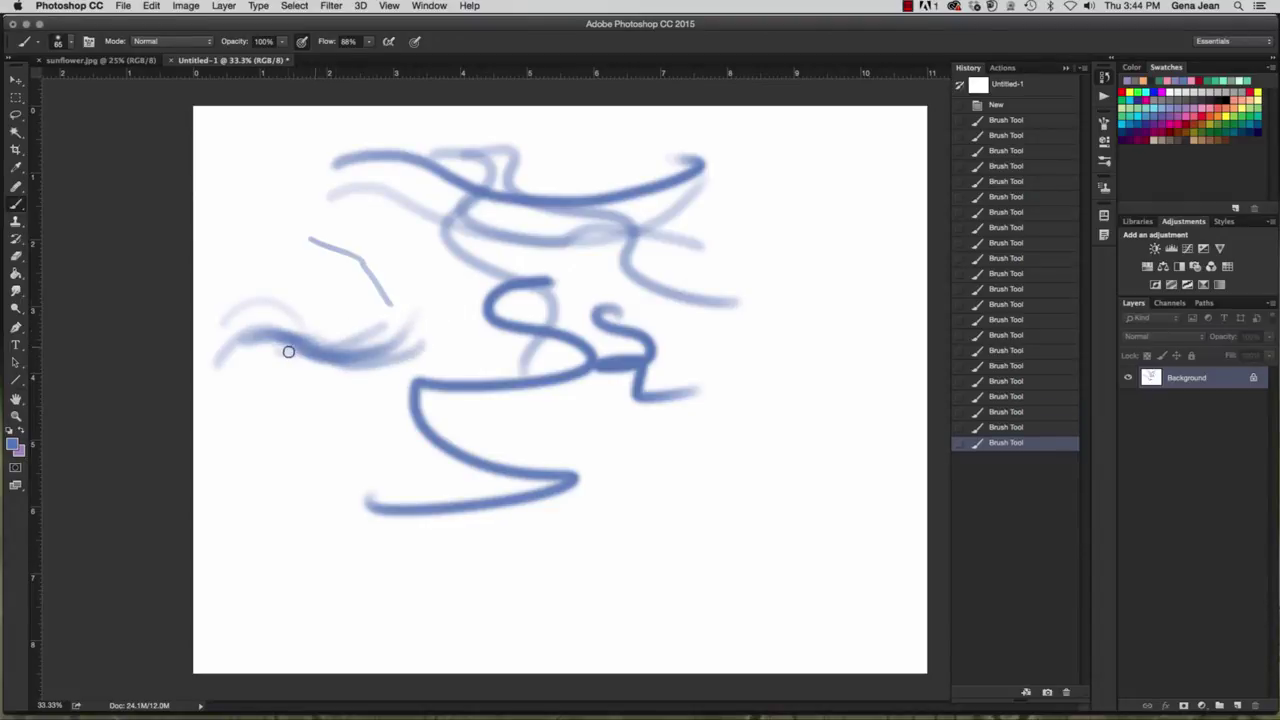
drag(288, 352, 446, 286)
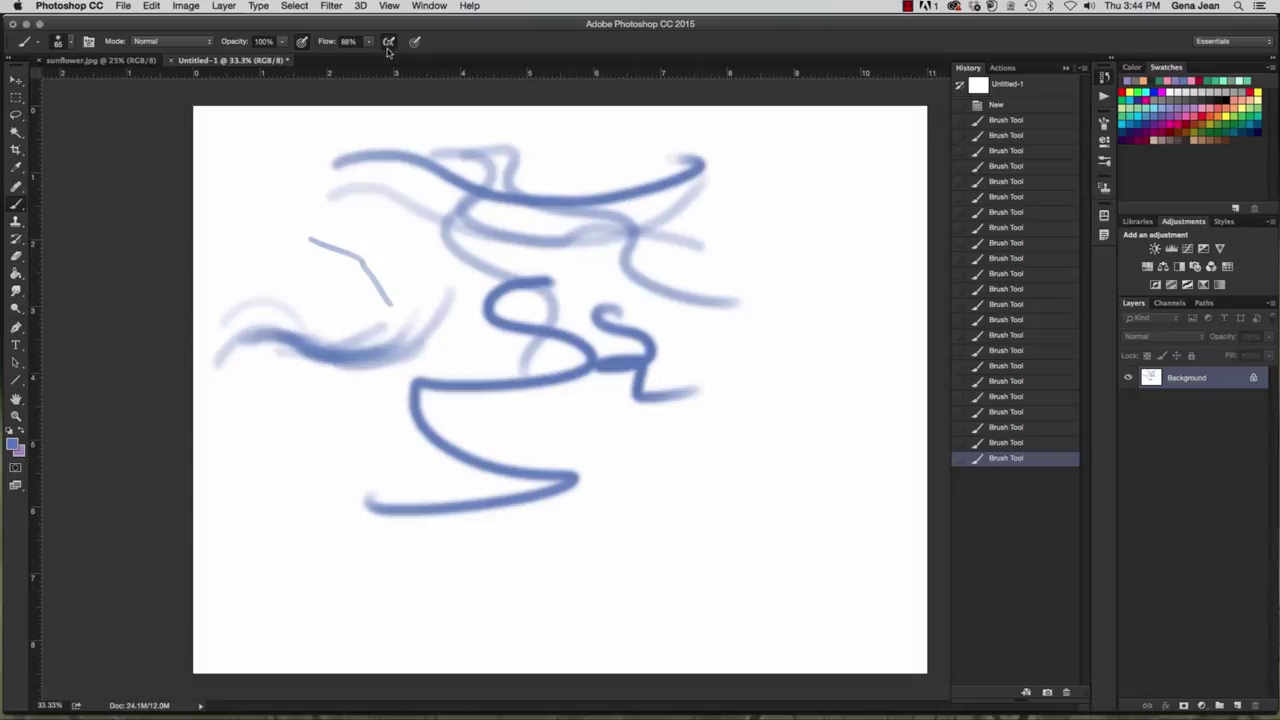
Step: With airbrush build-up on, paint large light-blue loops around the right and lower canvas
click(388, 44)
mouse_move(660, 207)
mouse_down()
mouse_move(694, 259)
mouse_move(897, 206)
mouse_move(712, 402)
mouse_up()
mouse_move(743, 447)
mouse_down()
mouse_move(689, 460)
mouse_move(786, 366)
mouse_move(783, 294)
mouse_move(500, 170)
mouse_up()
mouse_move(352, 180)
mouse_down()
mouse_move(311, 211)
mouse_move(343, 315)
mouse_up()
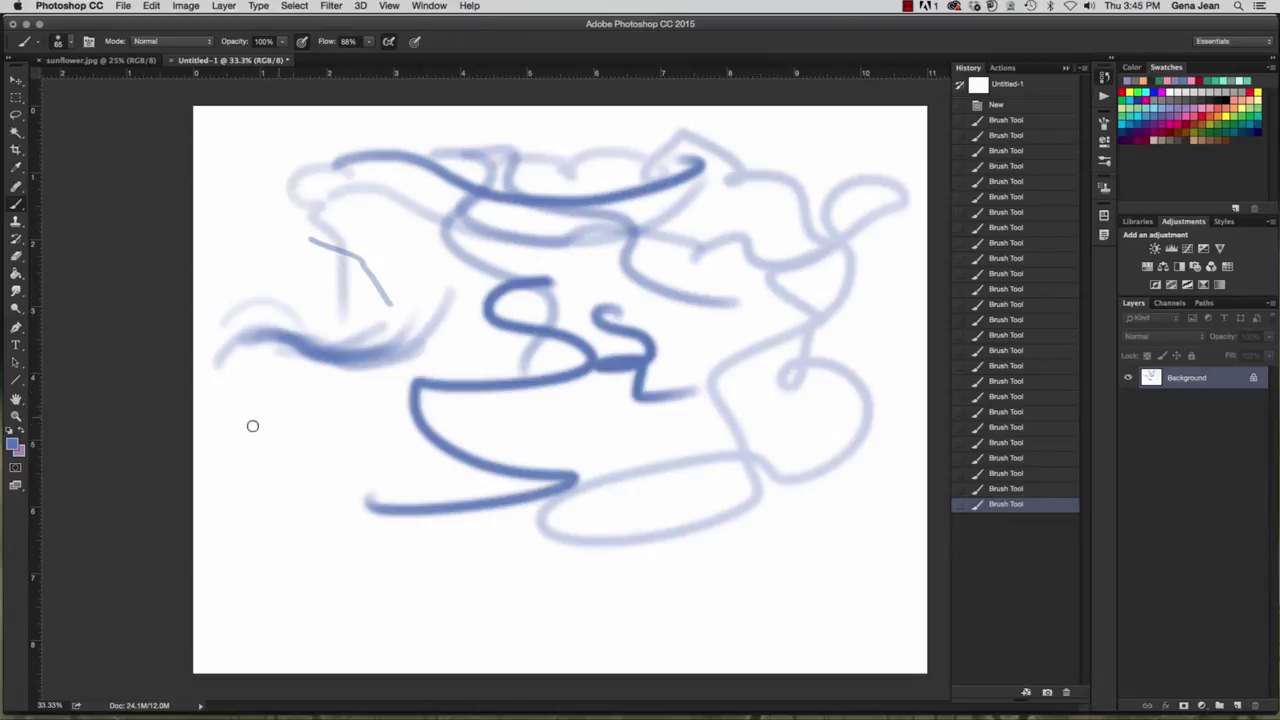
mouse_move(263, 457)
mouse_down()
mouse_move(289, 423)
mouse_move(505, 461)
mouse_up()
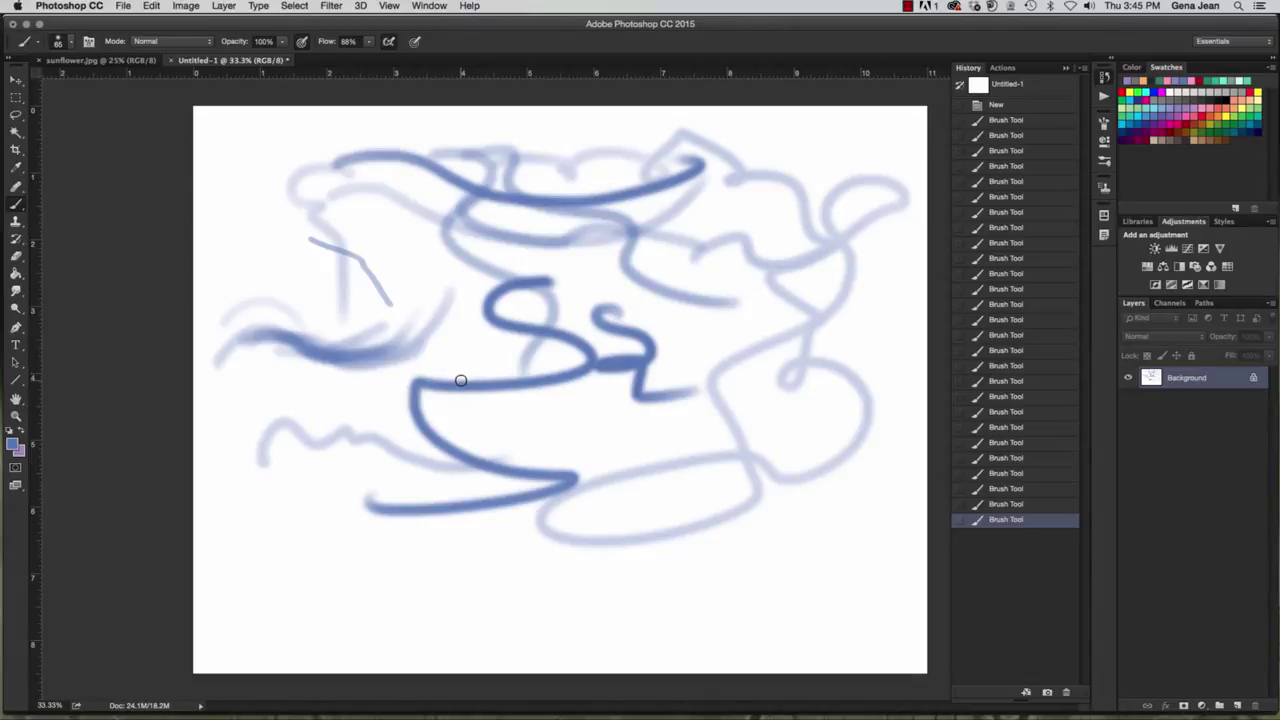
click(387, 43)
Step: Enable pen pressure for size and paint tapered blue strokes diagonally across the canvas
click(418, 45)
mouse_move(241, 169)
mouse_down()
mouse_move(256, 240)
mouse_move(331, 286)
mouse_move(454, 414)
mouse_move(838, 656)
mouse_up()
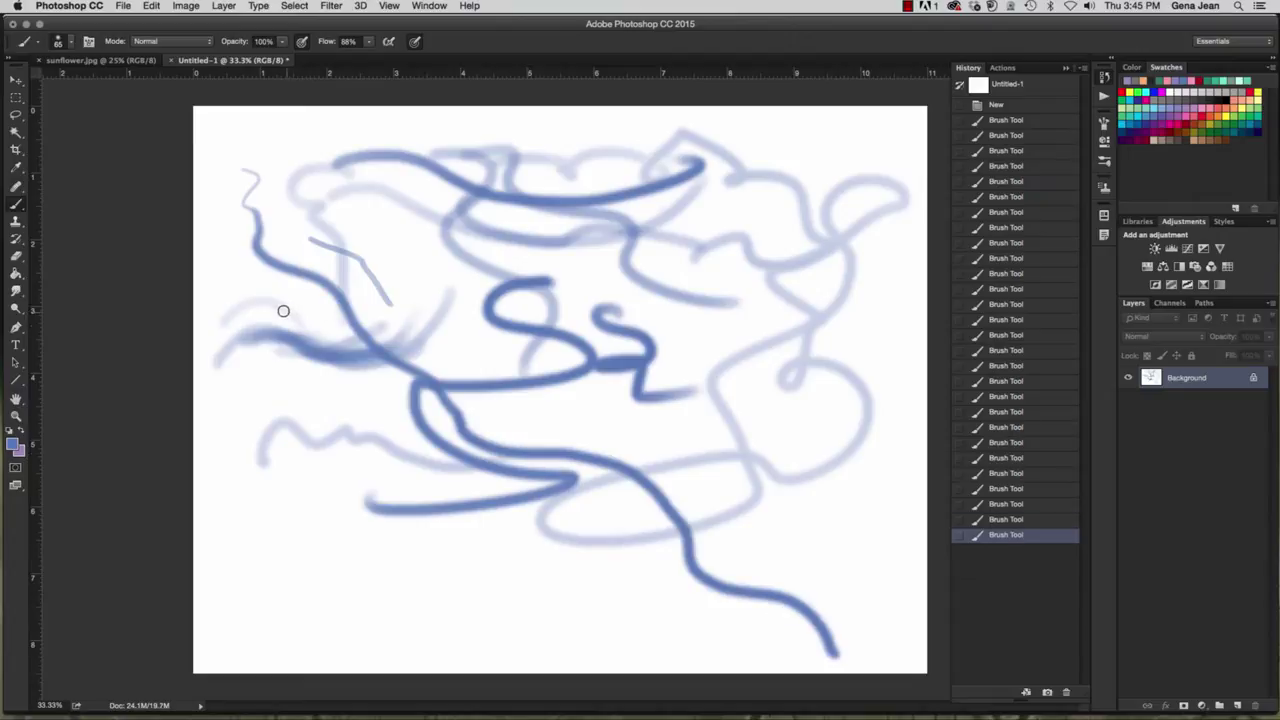
mouse_move(225, 264)
mouse_down()
mouse_move(289, 334)
mouse_move(425, 433)
mouse_move(485, 513)
mouse_move(681, 603)
mouse_move(849, 631)
mouse_move(880, 668)
mouse_up()
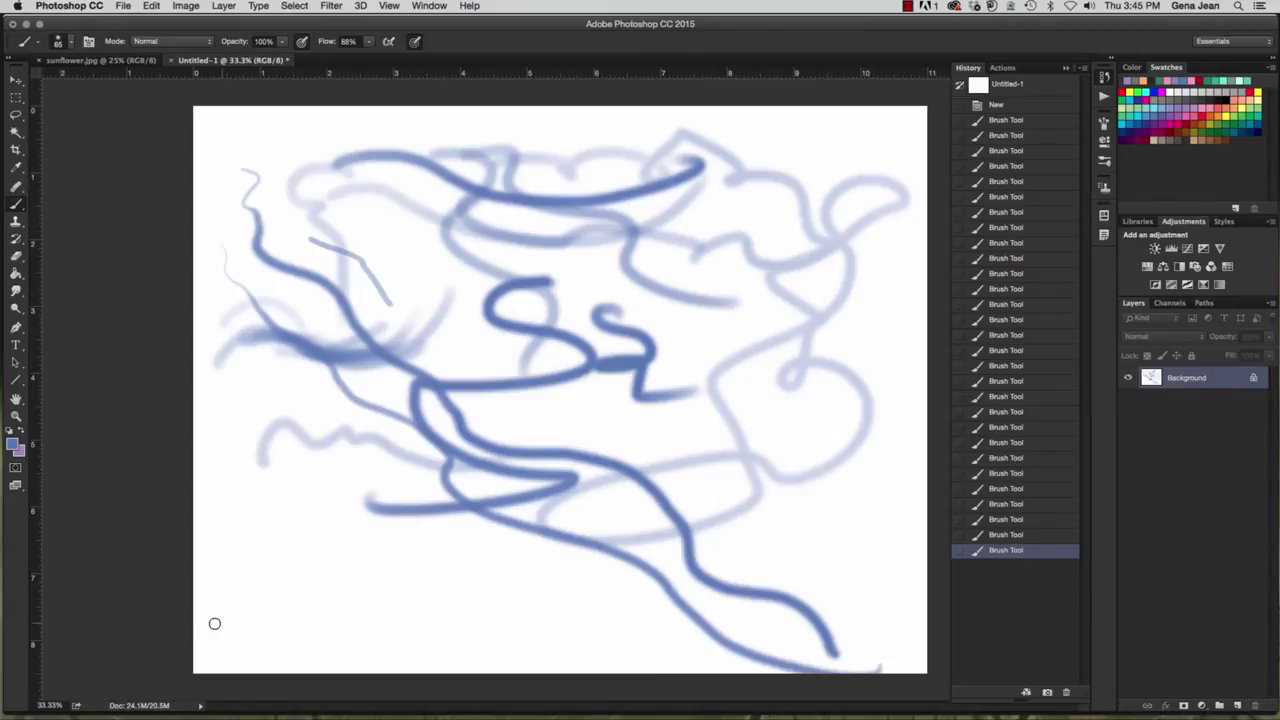
mouse_move(214, 622)
mouse_down()
mouse_move(680, 609)
mouse_move(754, 575)
mouse_up()
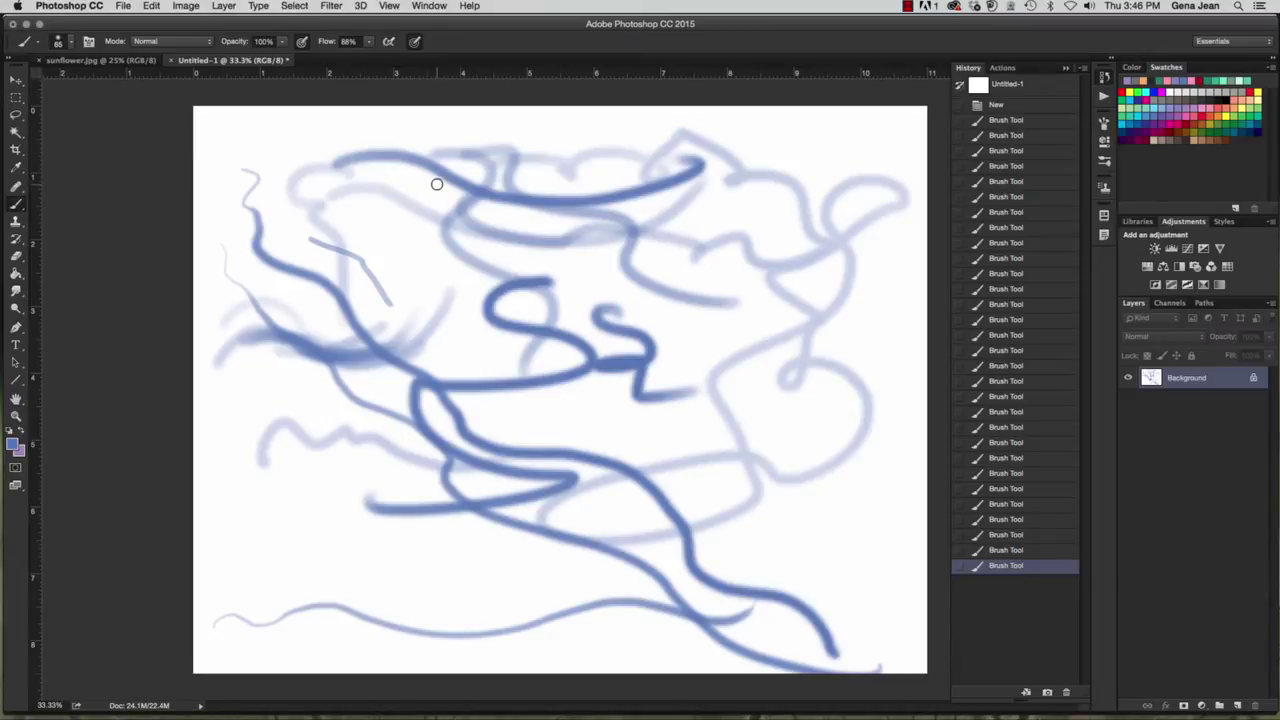
Step: Add faint curving strokes mid-canvas, then revert the canvas to its blank state
drag(447, 272, 575, 434)
mouse_move(244, 472)
mouse_down()
mouse_move(371, 551)
mouse_move(588, 417)
mouse_move(357, 434)
mouse_move(423, 529)
mouse_move(790, 490)
mouse_up()
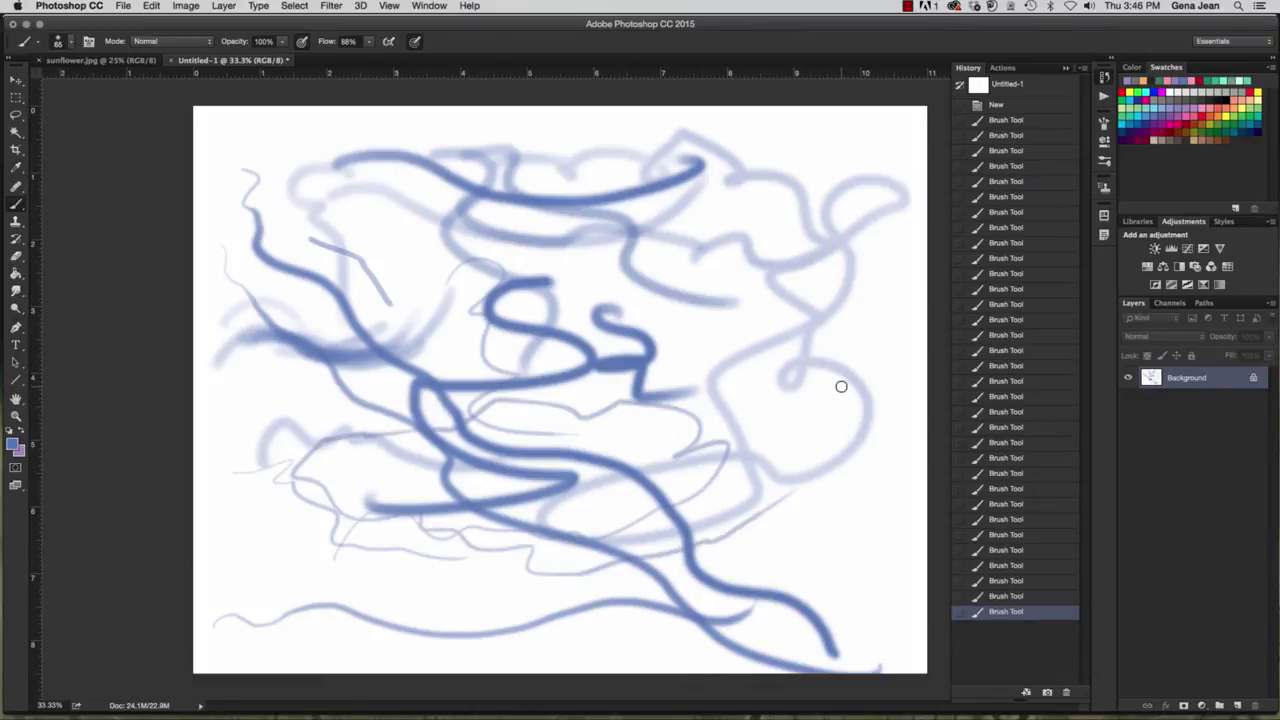
drag(440, 323, 580, 380)
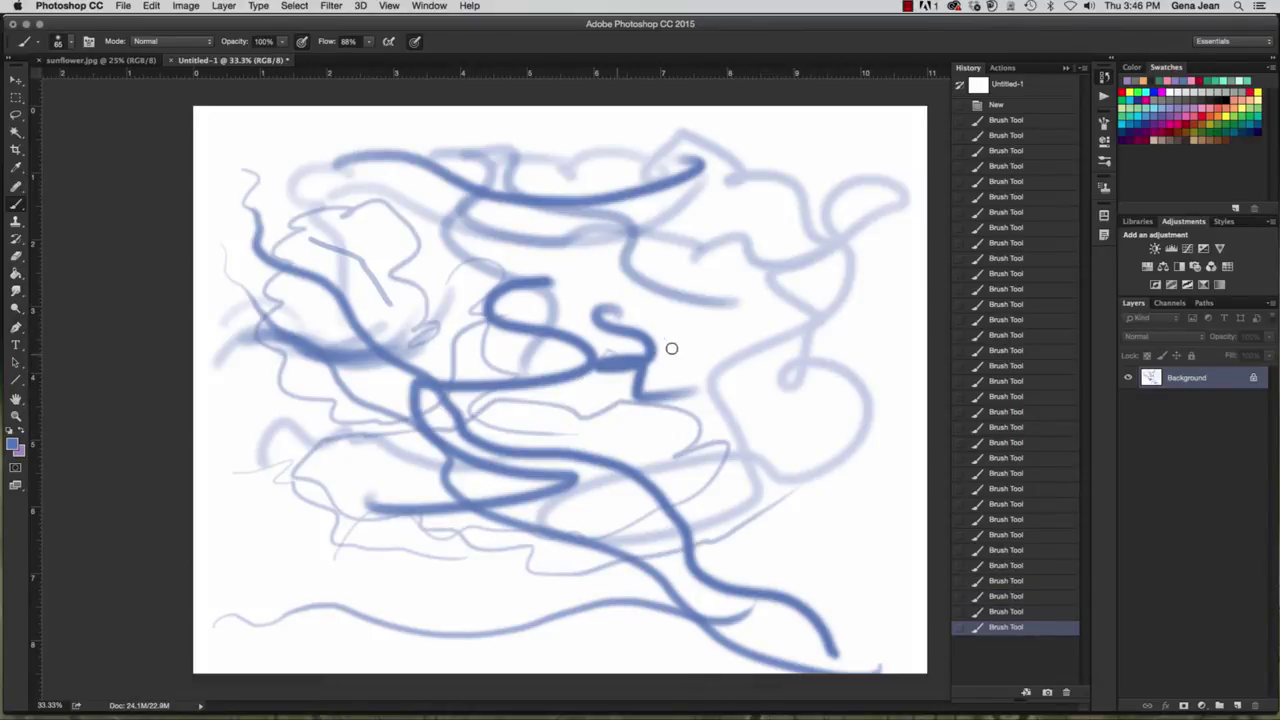
mouse_move(671, 349)
mouse_down()
mouse_move(760, 436)
mouse_move(697, 443)
mouse_move(808, 320)
mouse_move(697, 309)
mouse_move(745, 485)
mouse_move(820, 526)
mouse_move(786, 569)
mouse_move(830, 540)
mouse_up()
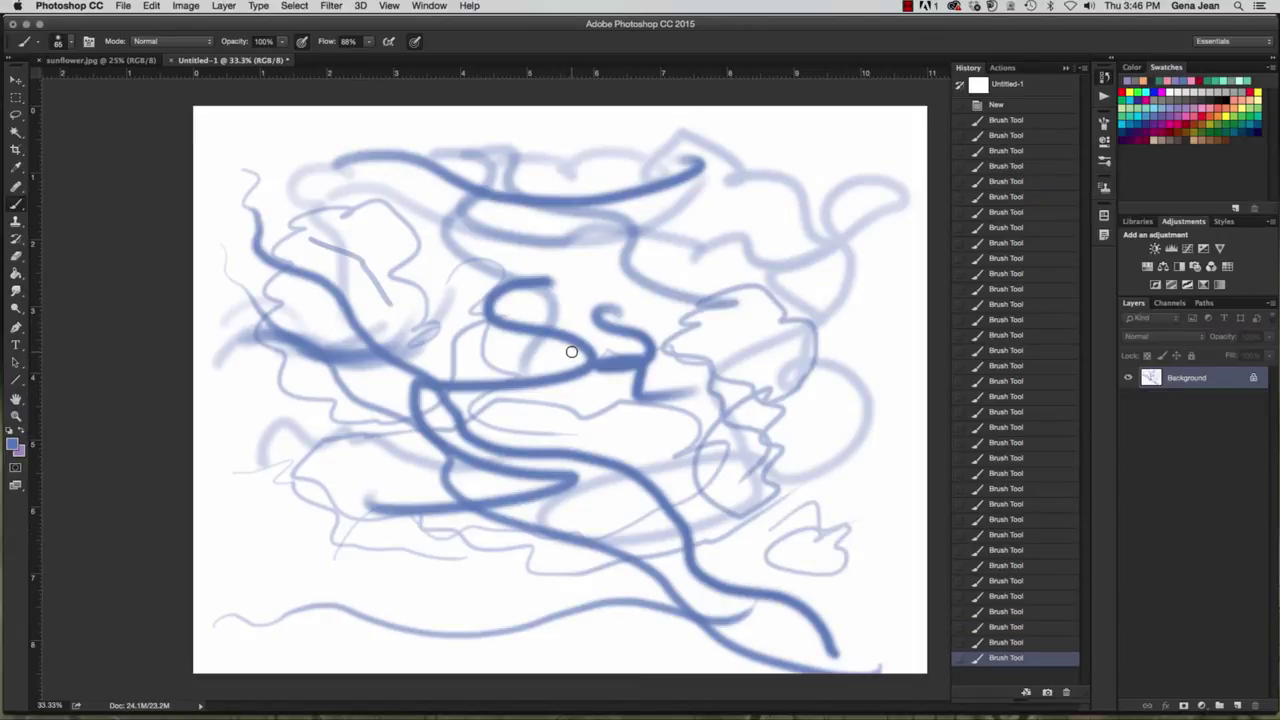
click(997, 105)
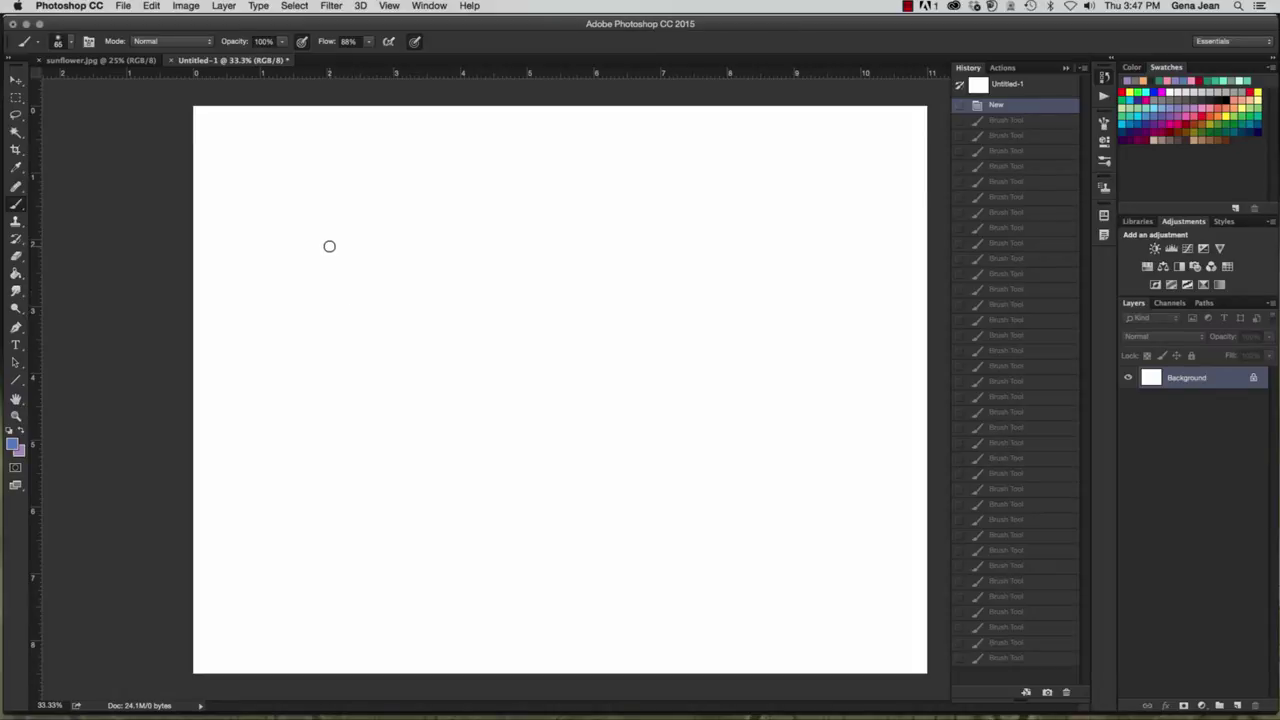
Step: Return to the History panel's starting state, discarding the undone practice strokes
click(327, 247)
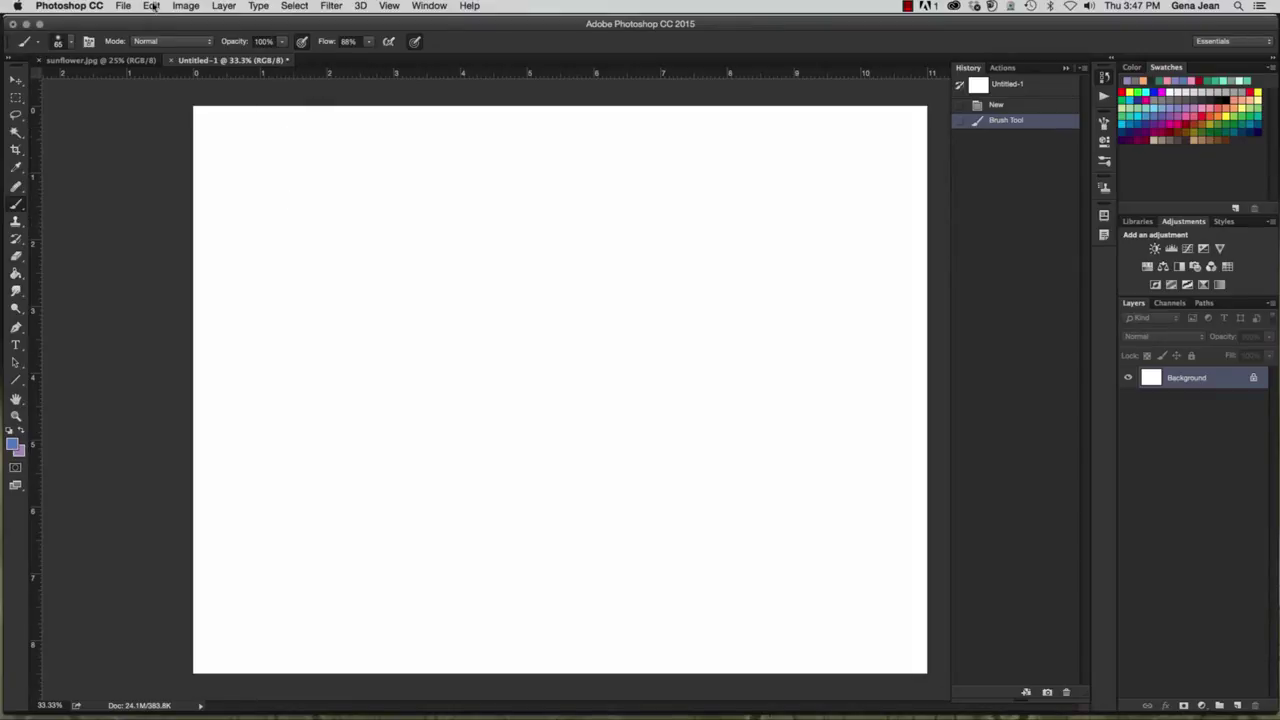
click(78, 8)
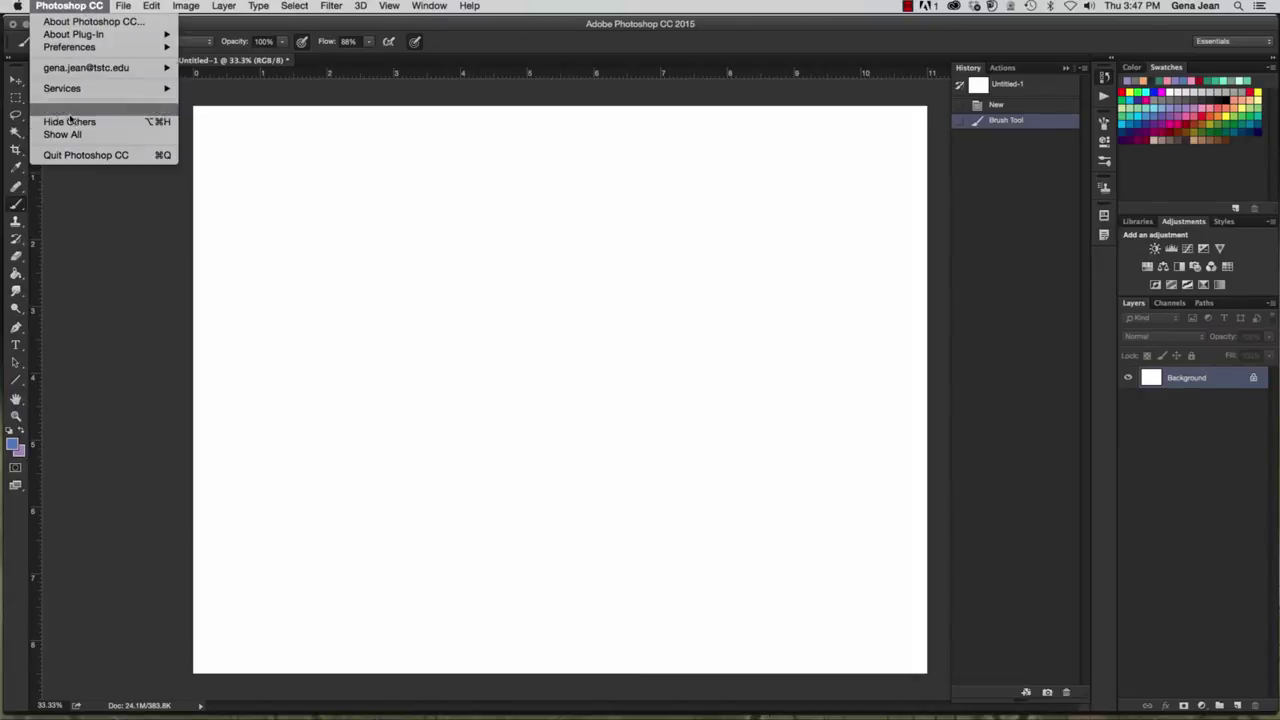
mouse_move(70, 47)
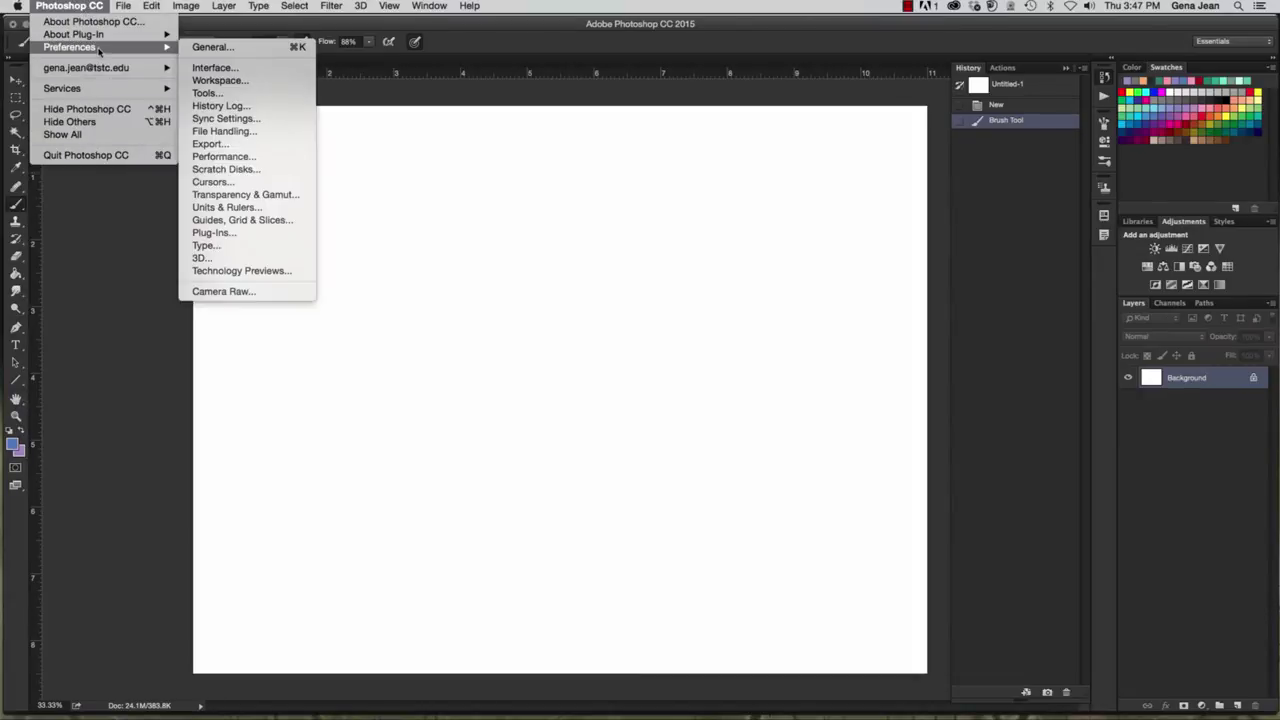
Step: Open the Cursors page of Photoshop Preferences
key(Escape)
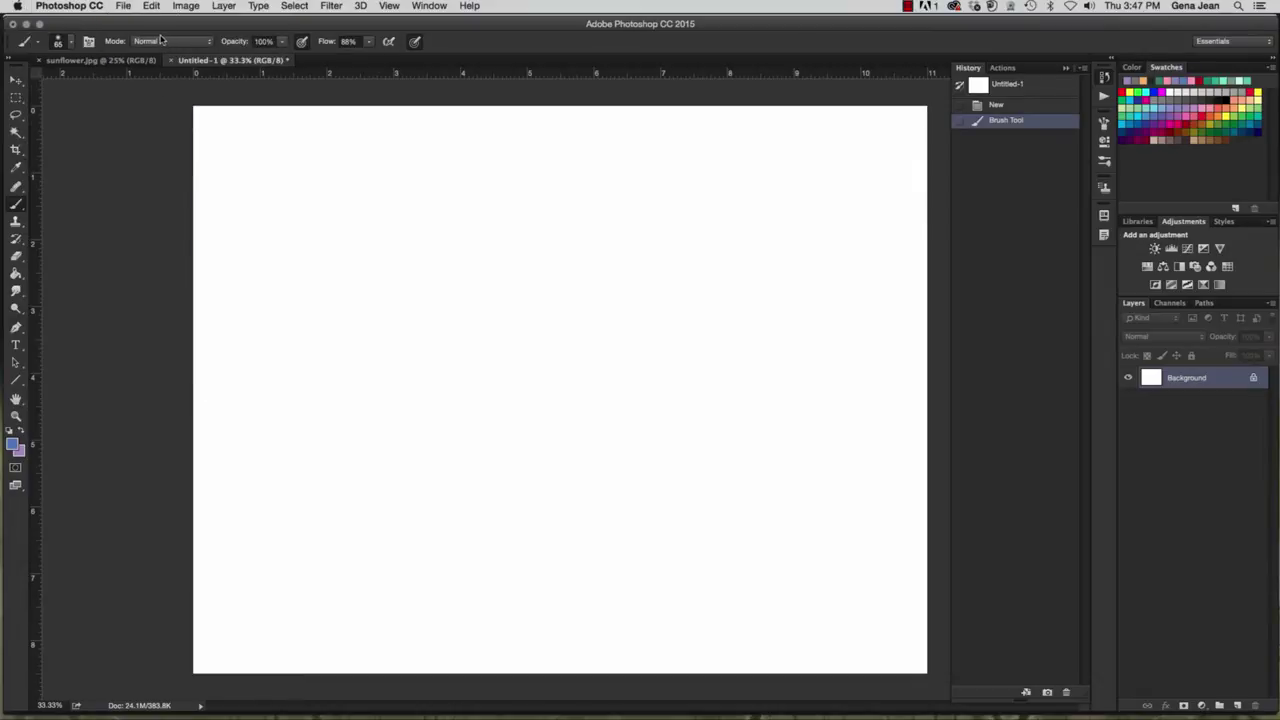
click(68, 7)
key(Escape)
click(88, 6)
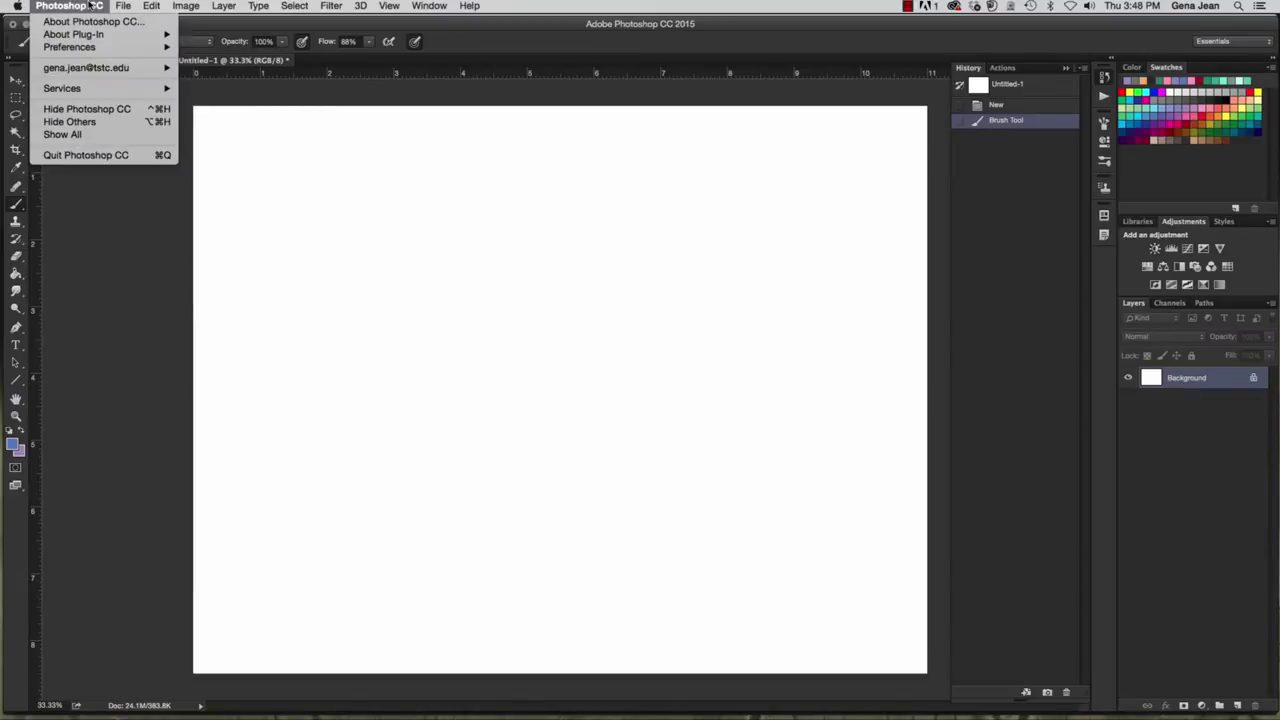
click(92, 8)
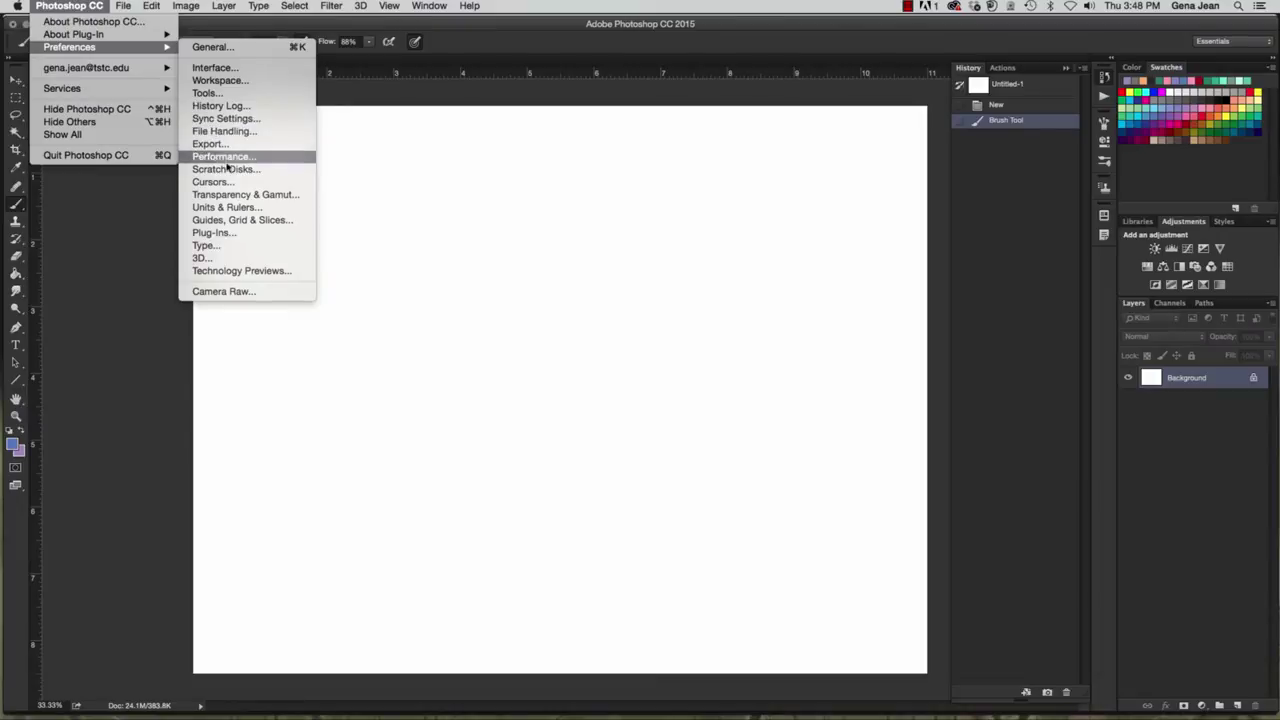
click(238, 184)
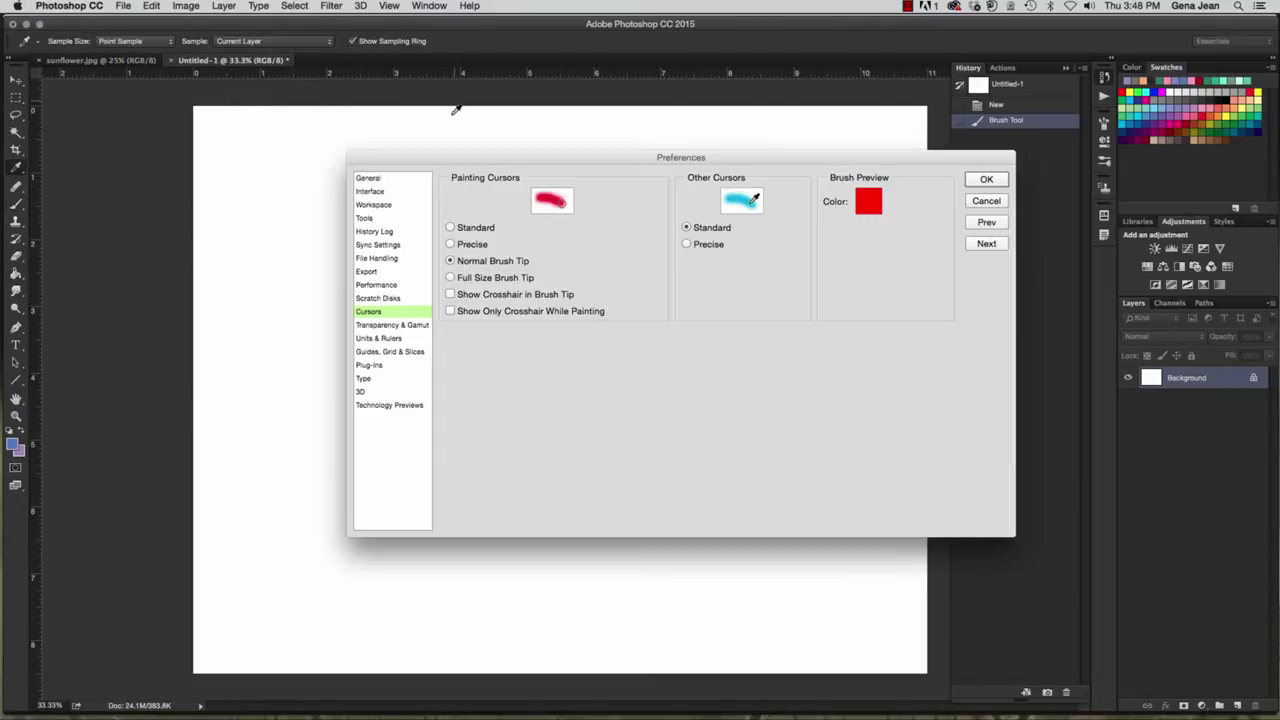
drag(418, 158, 255, 112)
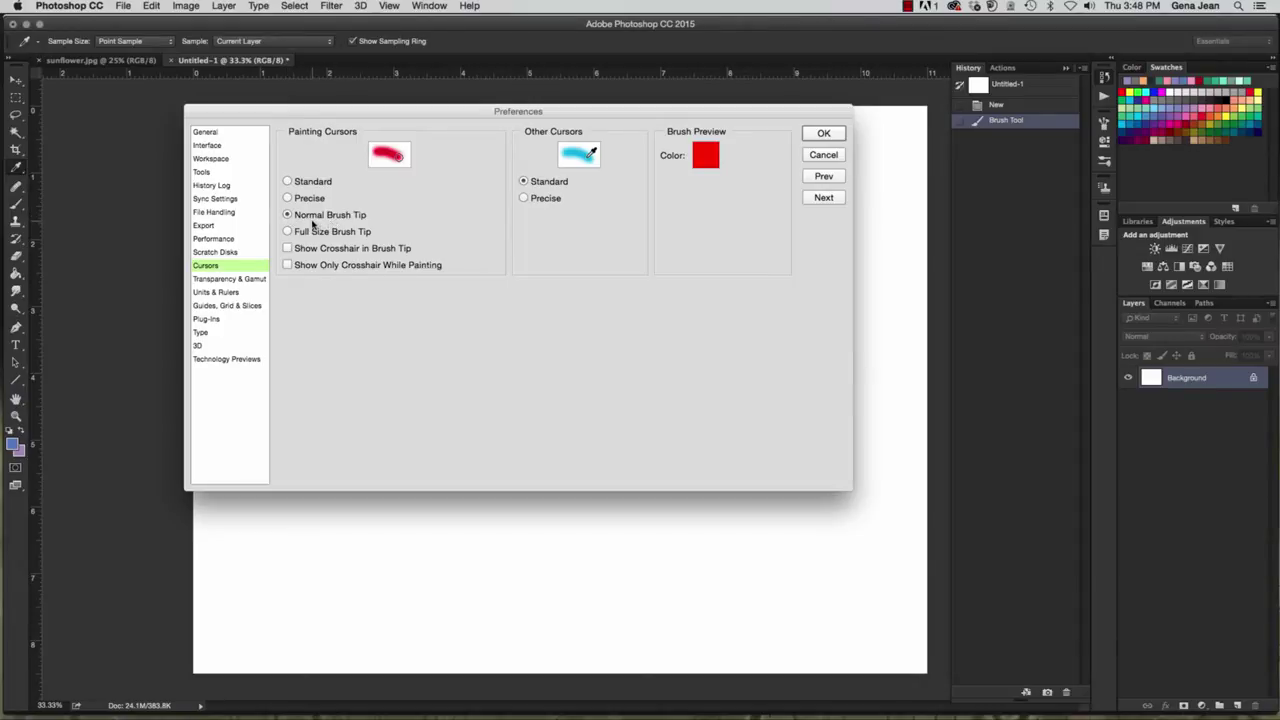
Step: Set painting cursors to Full Size Brush Tip without a crosshair and apply
click(287, 231)
click(288, 249)
click(287, 181)
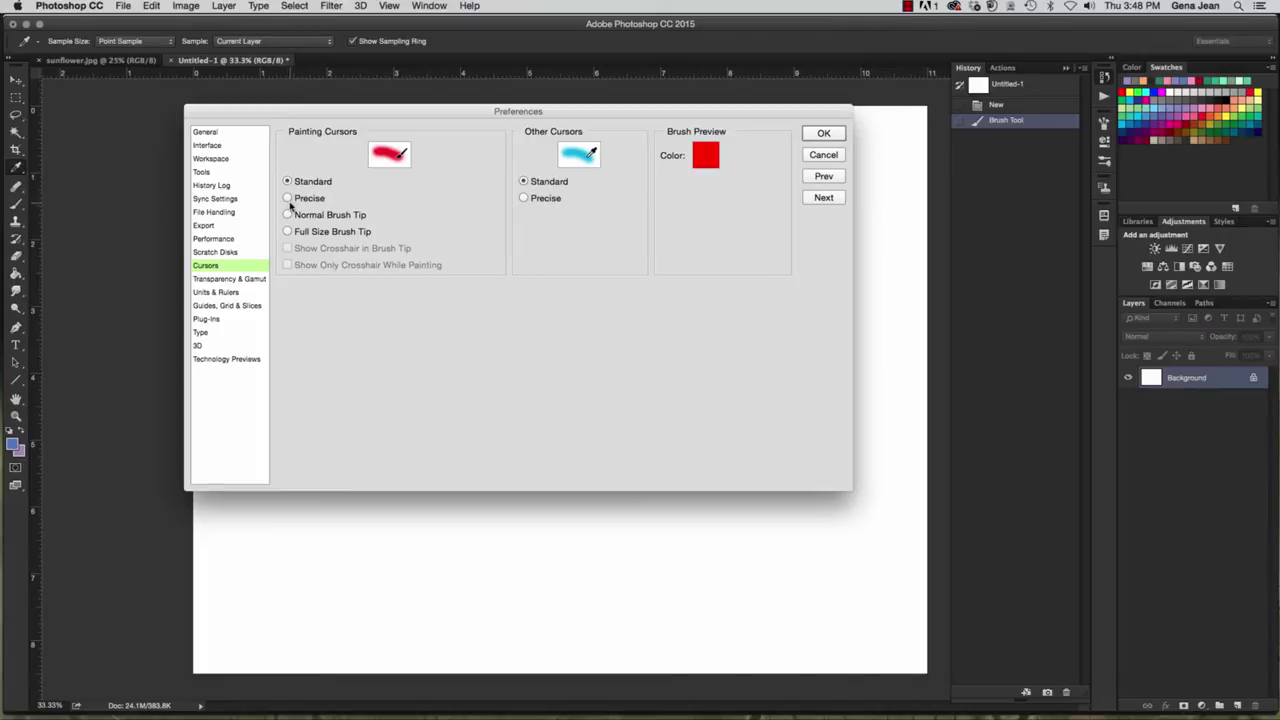
click(287, 199)
click(288, 215)
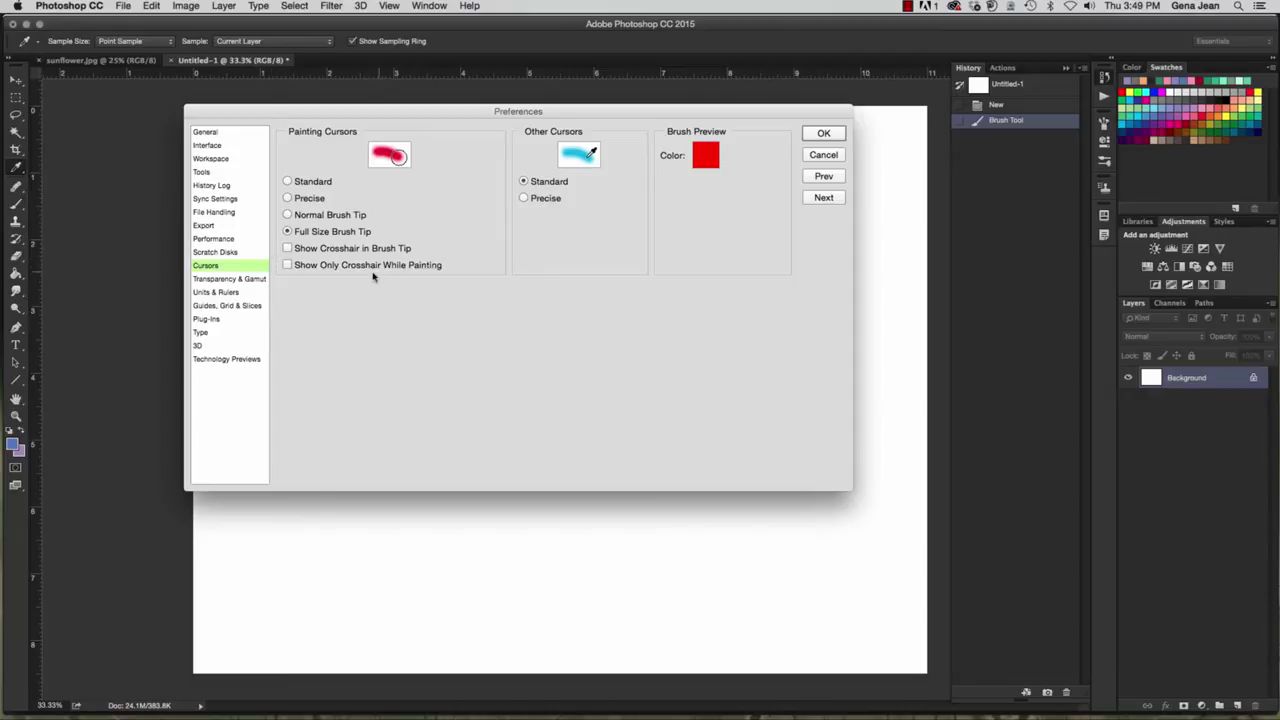
click(287, 250)
click(823, 134)
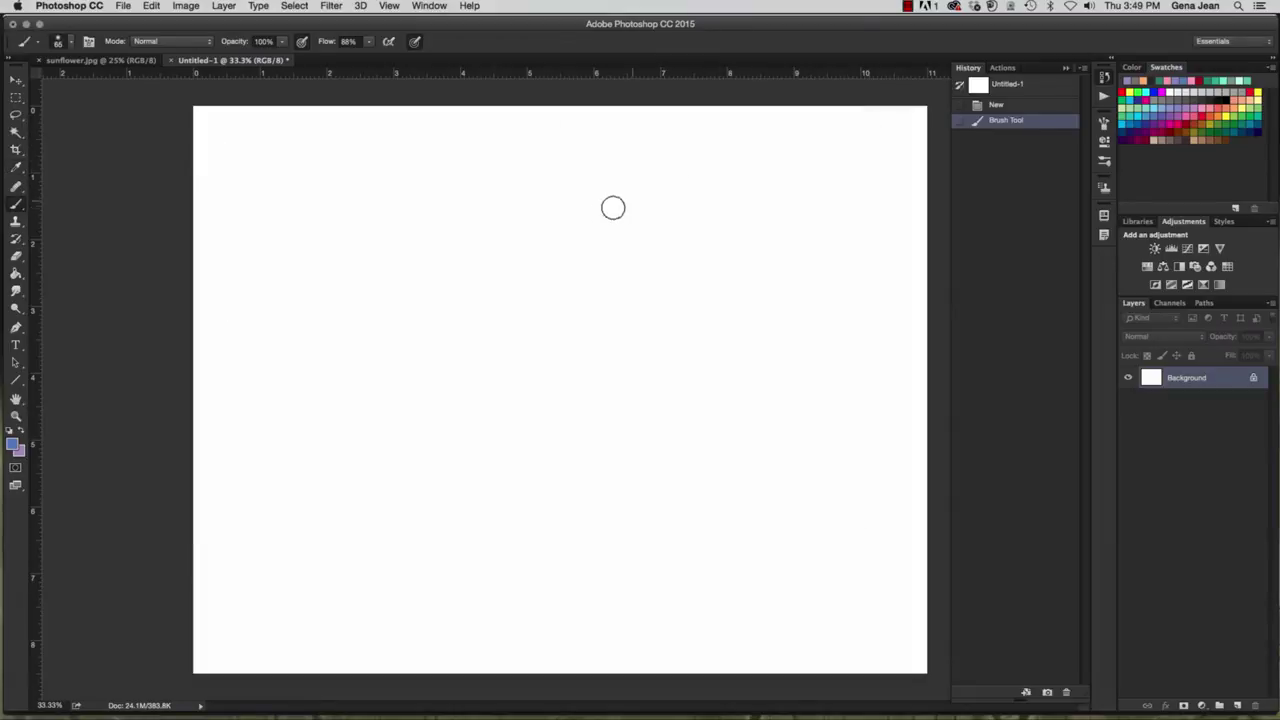
Step: Switch to the Mixer Brush tool and try a test stroke
right_click(15, 210)
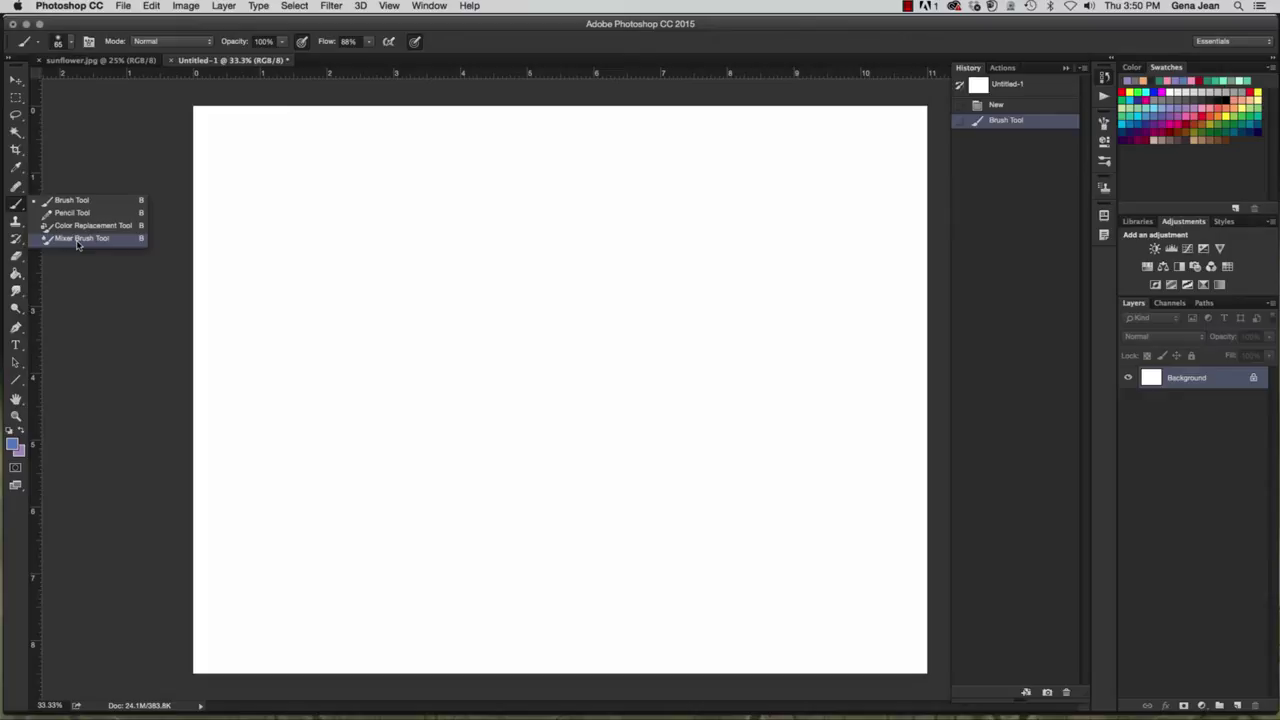
click(78, 242)
drag(100, 260, 80, 222)
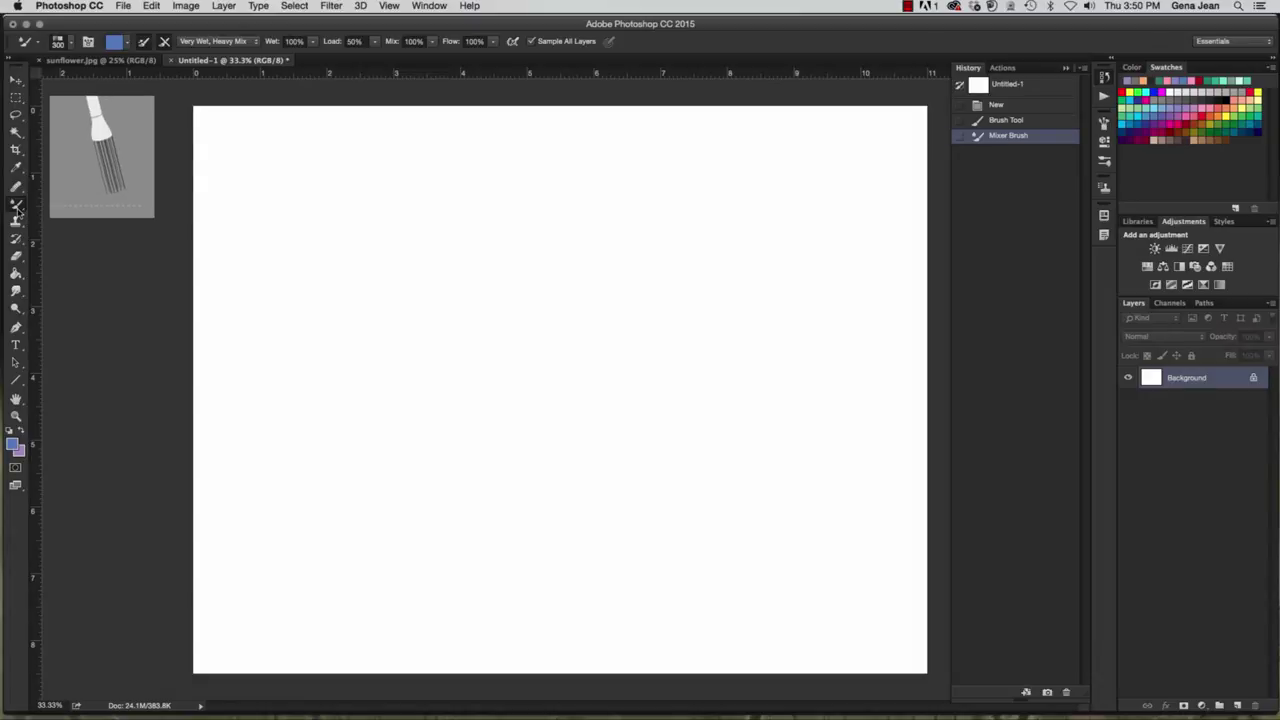
Step: Apply Auto Color to sunflower.jpg and add a new layer named paint1
click(110, 61)
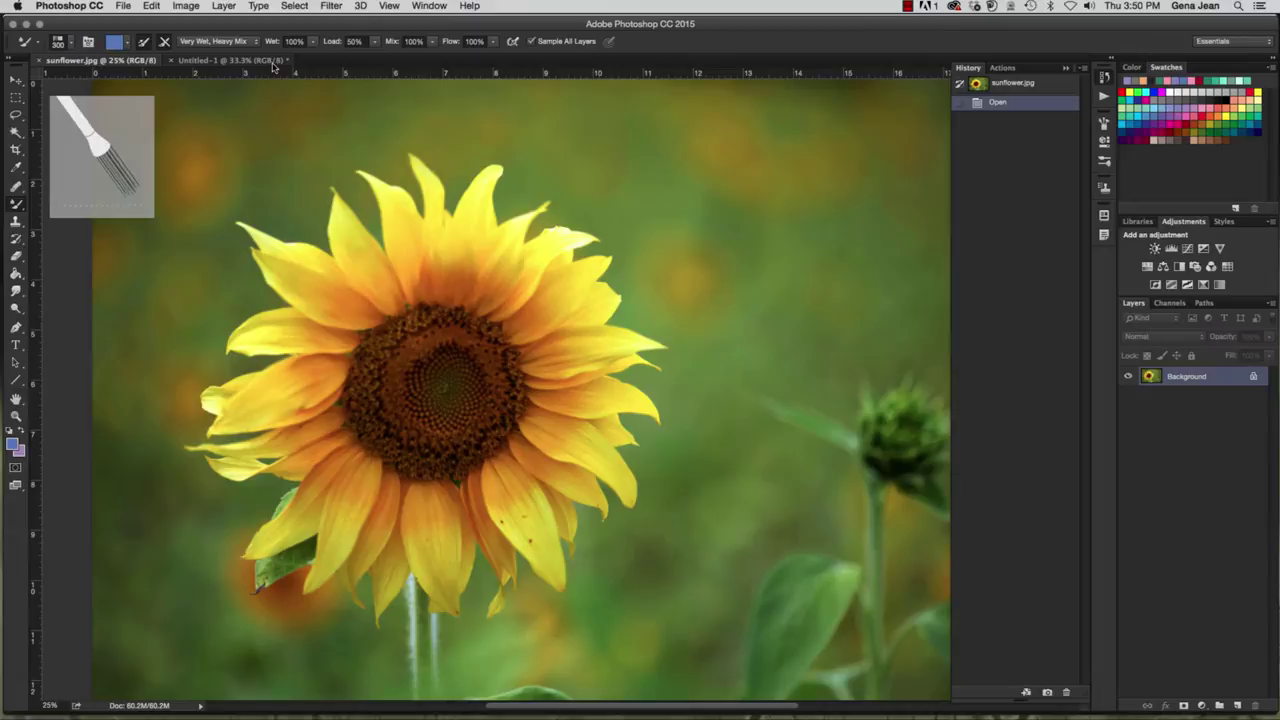
key(ctrl+shift+b)
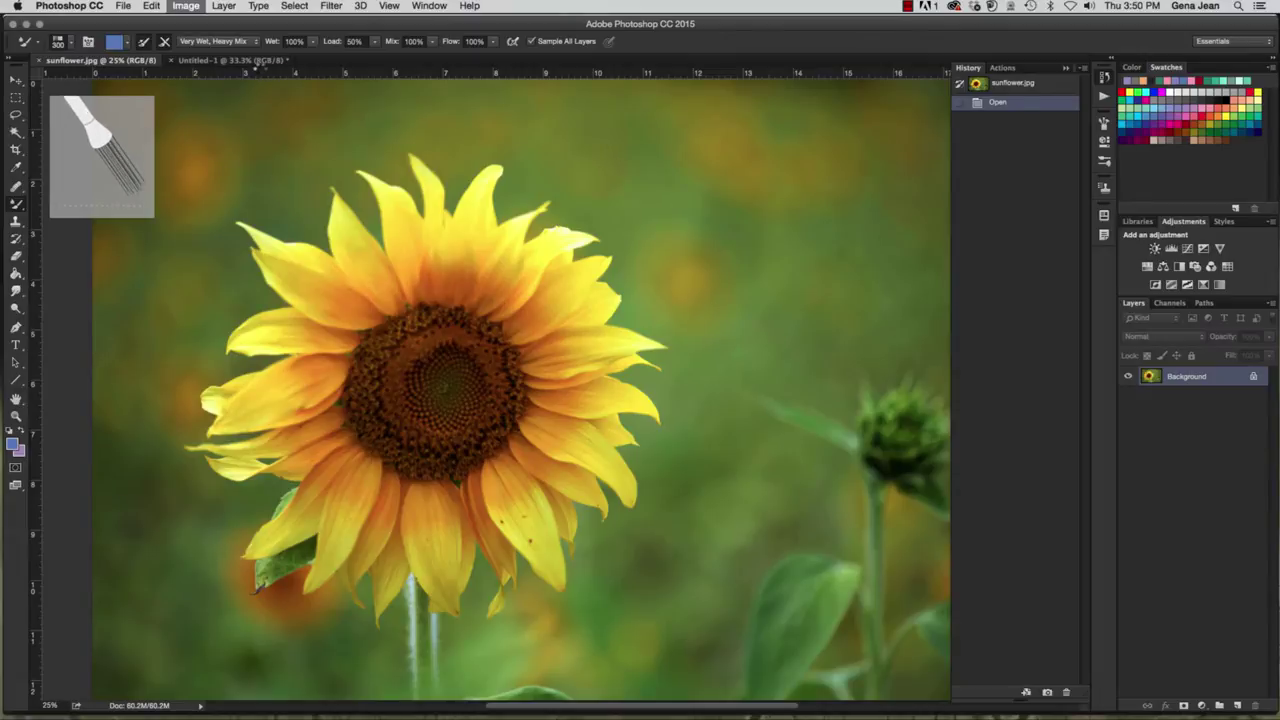
key(ctrl+shift+n)
text(paint1)
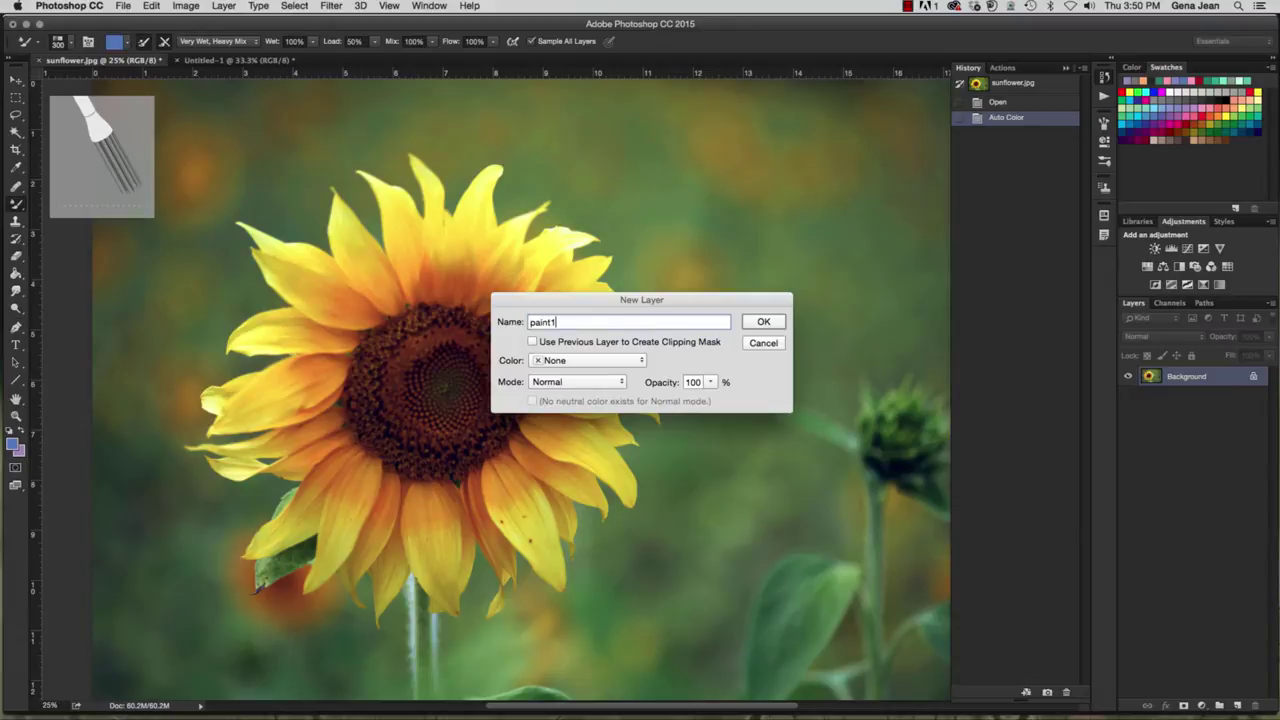
click(762, 321)
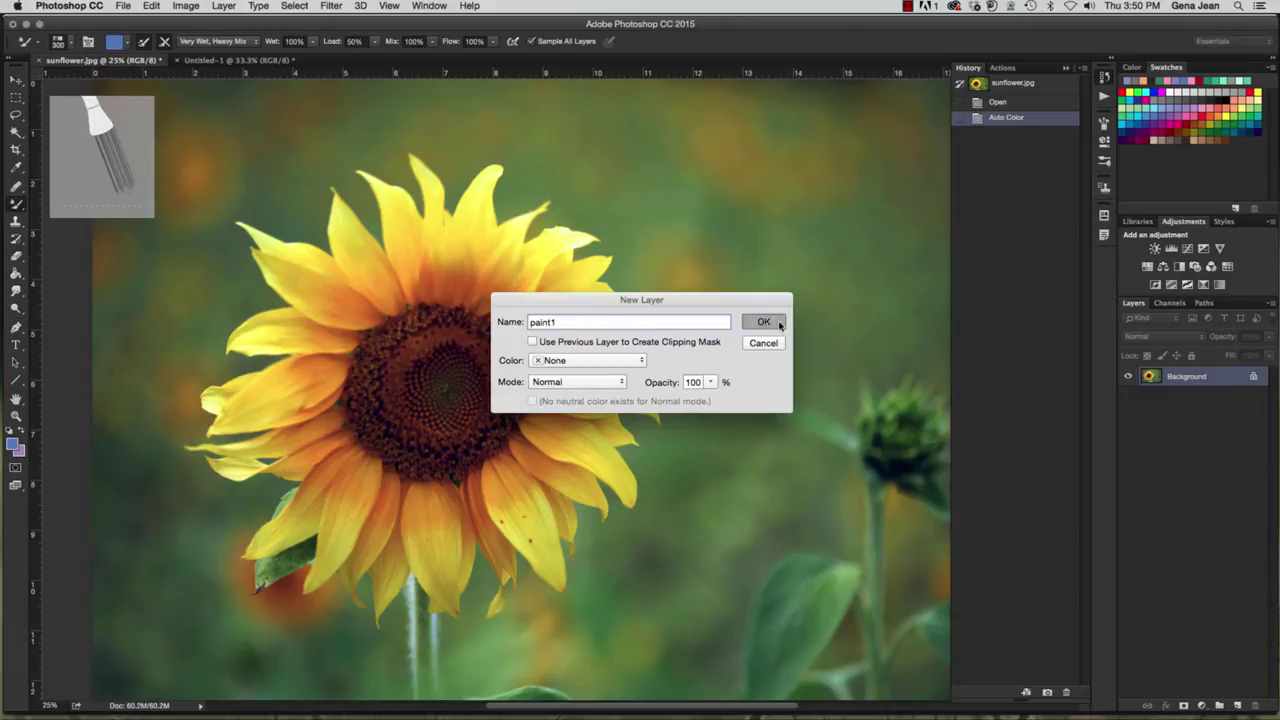
Step: Choose a much smaller bristle brush tip in the Brush Preset picker
click(70, 45)
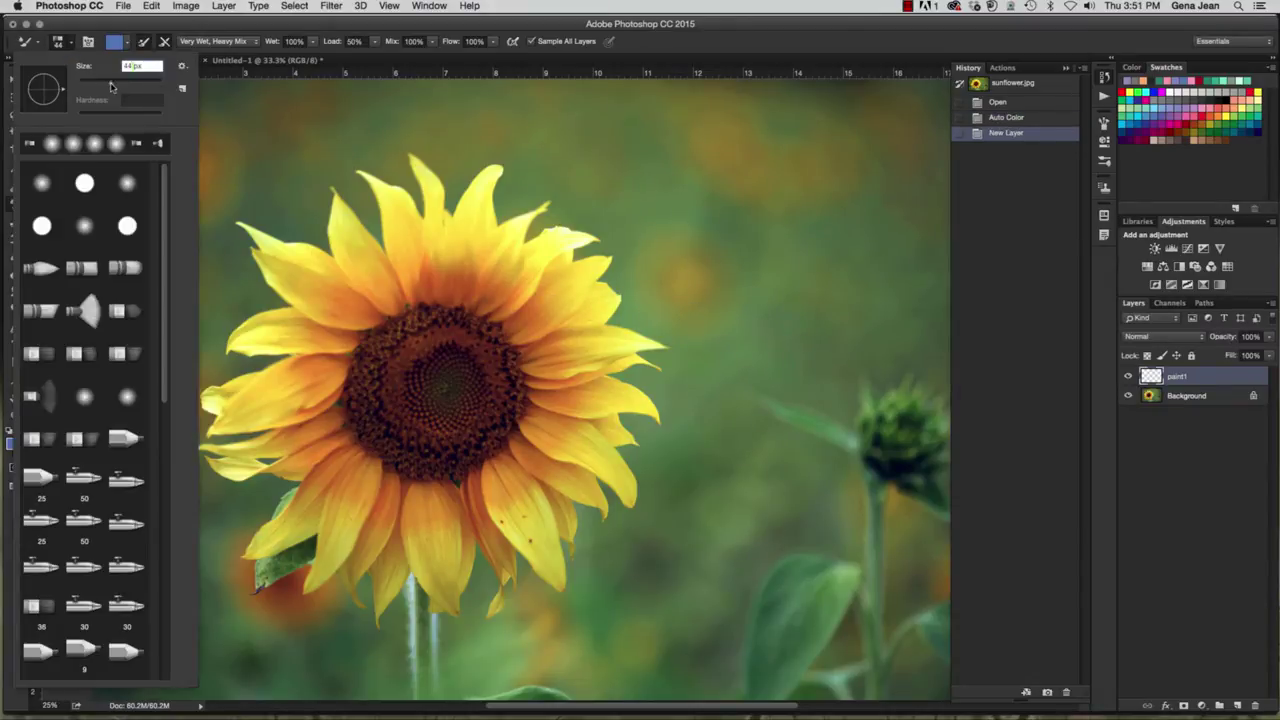
drag(110, 81, 116, 82)
click(36, 315)
Step: Repaint the upper-left petal tip, extend the right petal, and streak the upper petal
mouse_move(284, 298)
mouse_down()
mouse_move(286, 260)
mouse_move(308, 254)
mouse_move(228, 228)
mouse_move(256, 244)
mouse_up()
drag(262, 246, 276, 252)
drag(280, 250, 290, 254)
mouse_move(292, 252)
mouse_down()
mouse_move(280, 246)
mouse_move(334, 280)
mouse_move(299, 250)
mouse_move(331, 266)
mouse_move(337, 300)
mouse_move(310, 253)
mouse_move(333, 262)
mouse_move(290, 236)
mouse_up()
scroll(560, 385, up, 3)
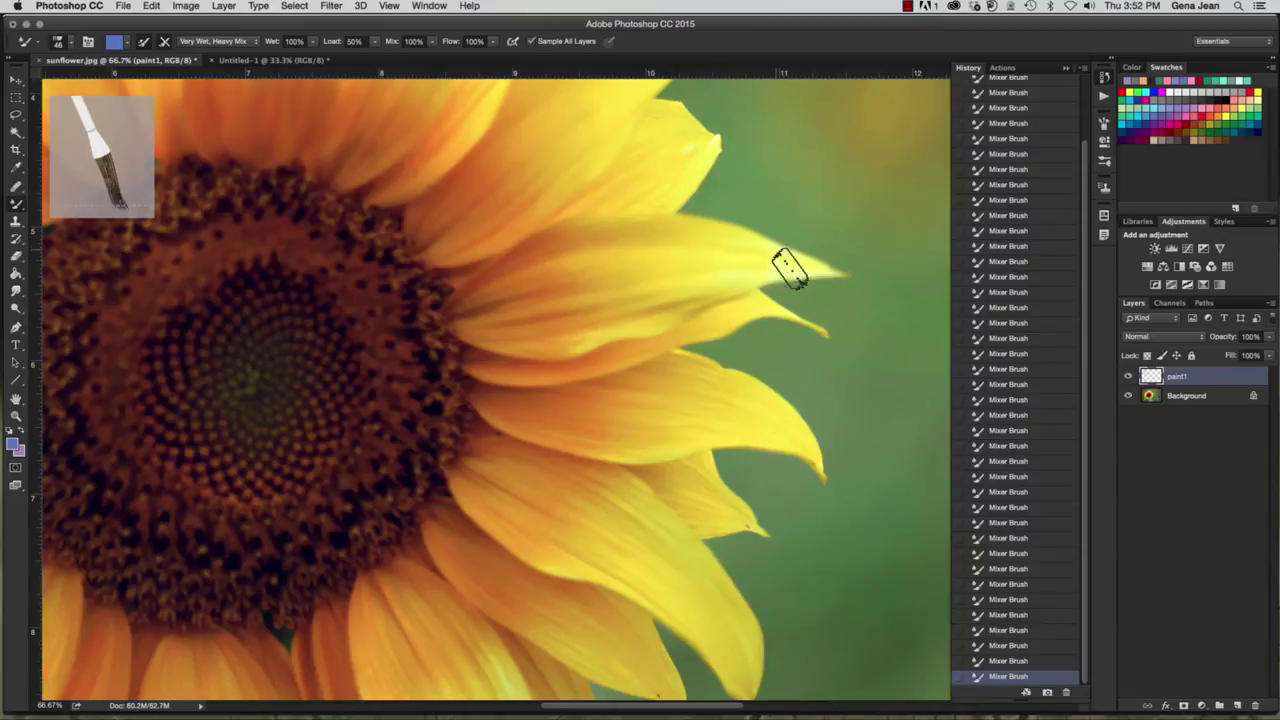
mouse_move(784, 268)
mouse_down()
mouse_move(754, 251)
mouse_move(629, 289)
mouse_move(829, 286)
mouse_move(625, 270)
mouse_move(757, 280)
mouse_move(646, 257)
mouse_move(830, 290)
mouse_move(689, 266)
mouse_move(877, 283)
mouse_move(749, 291)
mouse_move(677, 316)
mouse_move(677, 303)
mouse_move(829, 314)
mouse_move(733, 320)
mouse_move(837, 309)
mouse_move(731, 334)
mouse_move(697, 365)
mouse_move(634, 331)
mouse_move(543, 340)
mouse_move(786, 311)
mouse_move(631, 338)
mouse_move(771, 323)
mouse_move(597, 334)
mouse_move(723, 294)
mouse_move(537, 314)
mouse_move(680, 286)
mouse_move(612, 278)
mouse_up()
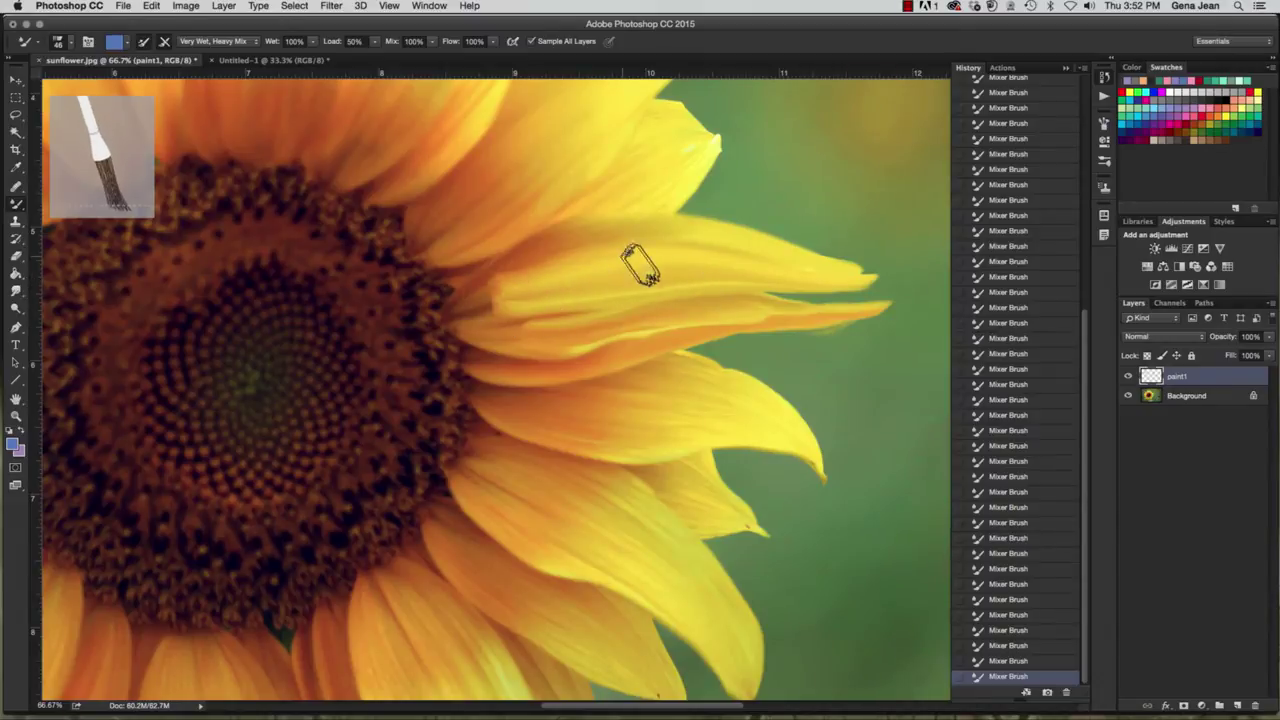
drag(440, 288, 689, 266)
mouse_move(483, 302)
mouse_down()
mouse_move(594, 303)
mouse_move(514, 303)
mouse_move(503, 323)
mouse_move(548, 320)
mouse_move(491, 337)
mouse_move(629, 334)
mouse_move(531, 343)
mouse_move(548, 355)
mouse_move(734, 311)
mouse_move(663, 309)
mouse_move(745, 320)
mouse_move(837, 309)
mouse_move(646, 289)
mouse_move(806, 254)
mouse_move(620, 228)
mouse_move(846, 260)
mouse_move(831, 254)
mouse_move(940, 252)
mouse_up()
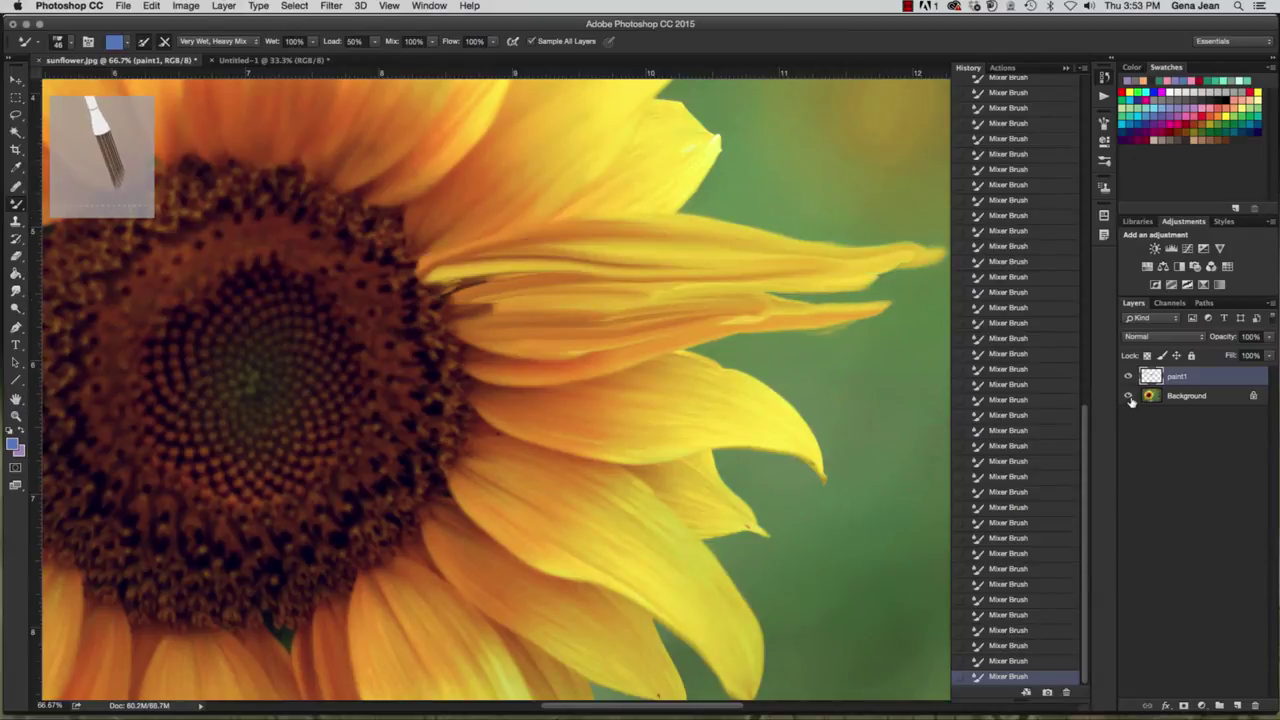
click(1129, 397)
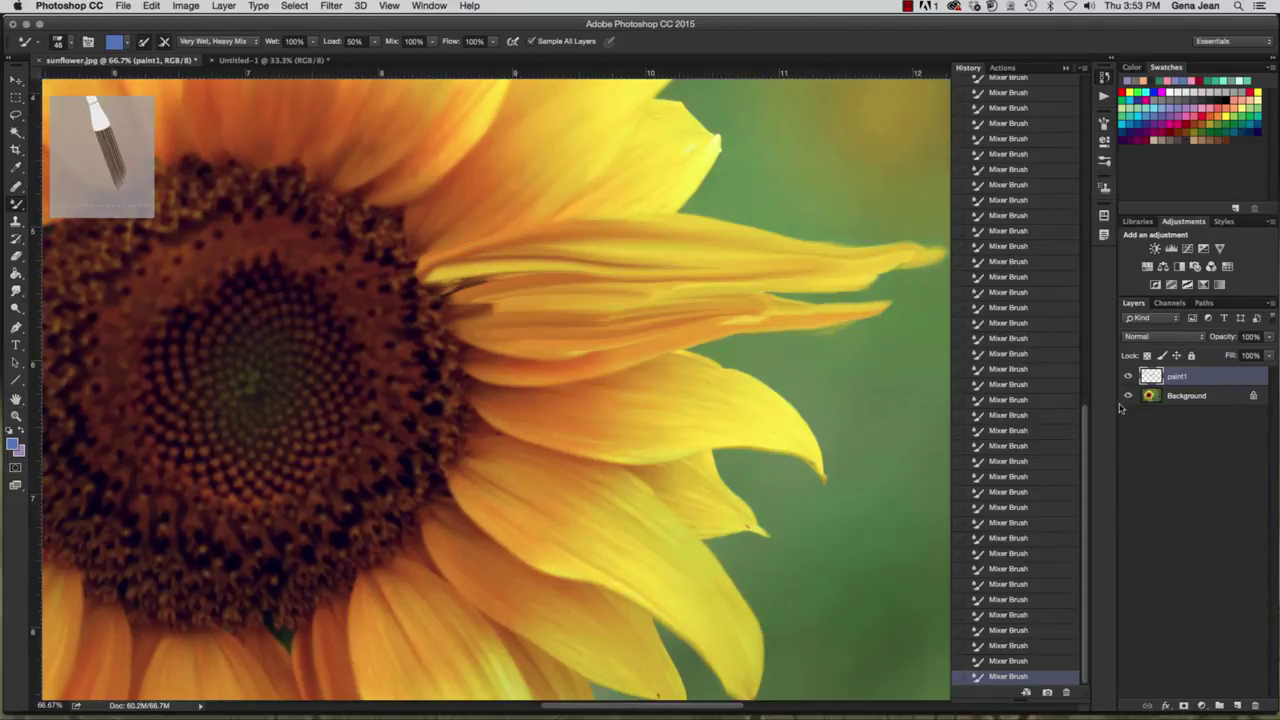
click(1129, 396)
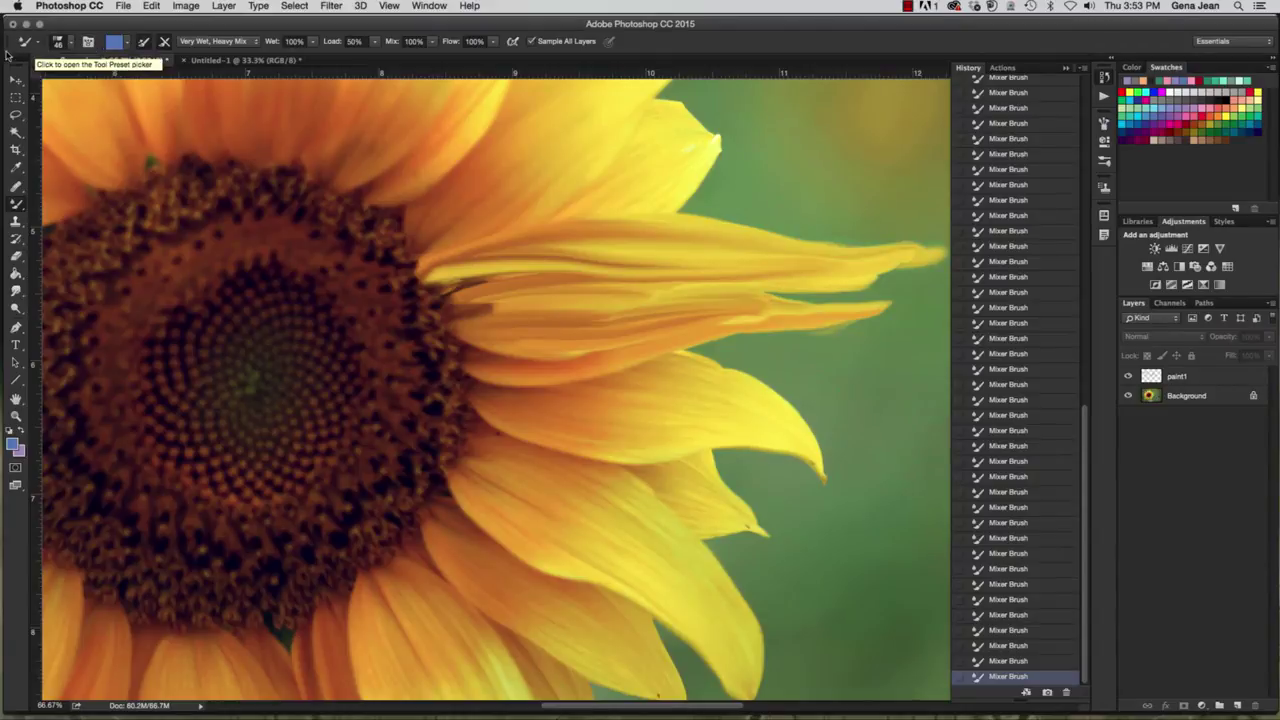
Step: Dismiss the no-layer-selected warning and make paint1 the active layer
click(131, 48)
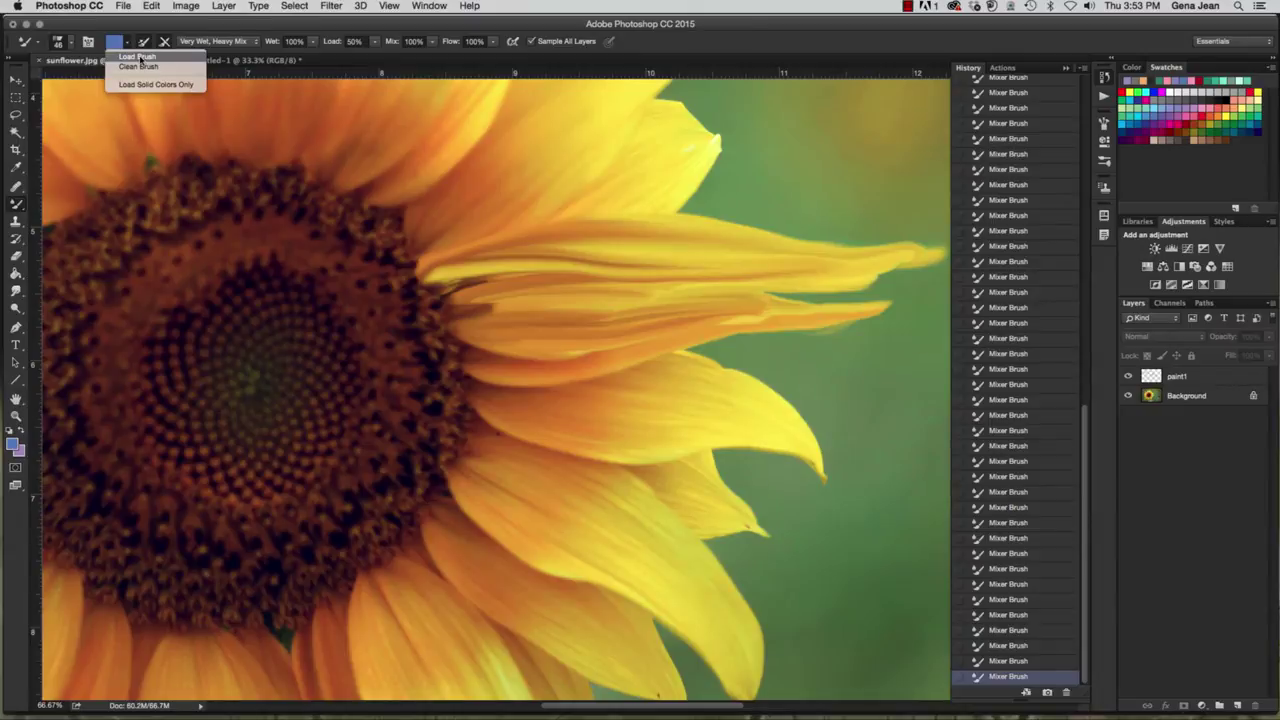
click(137, 56)
click(472, 183)
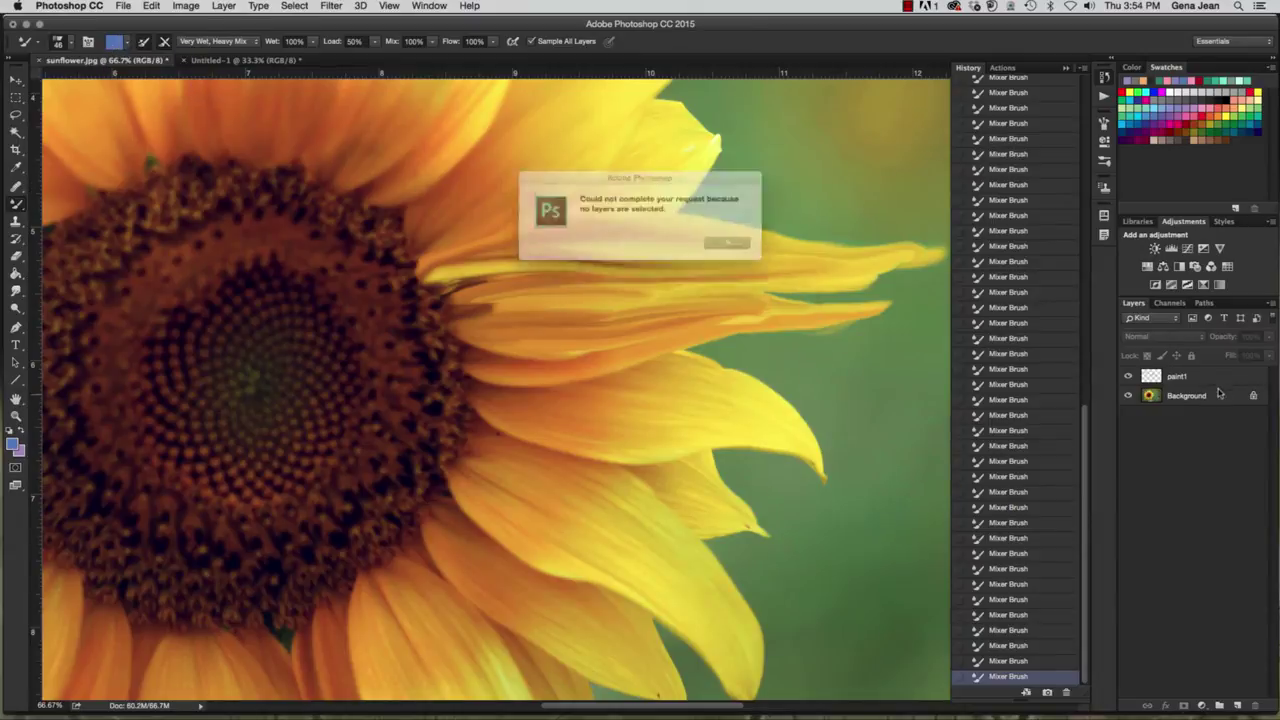
key(Return)
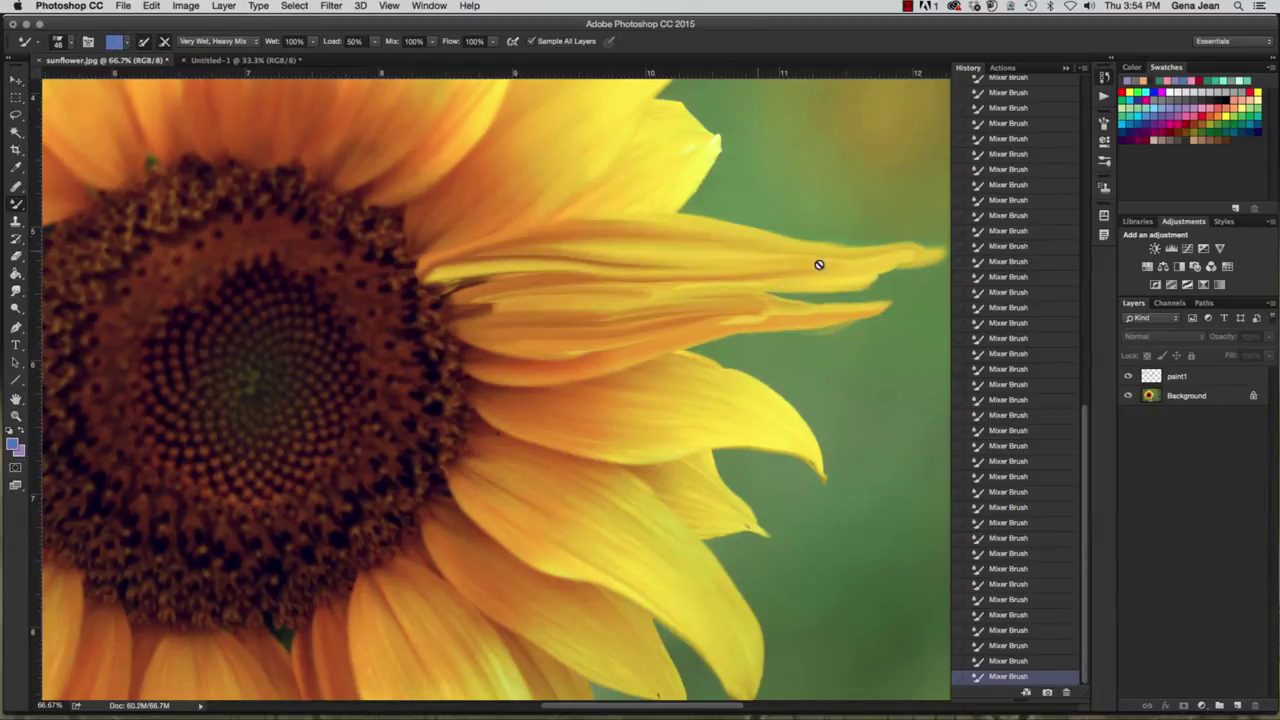
click(1205, 384)
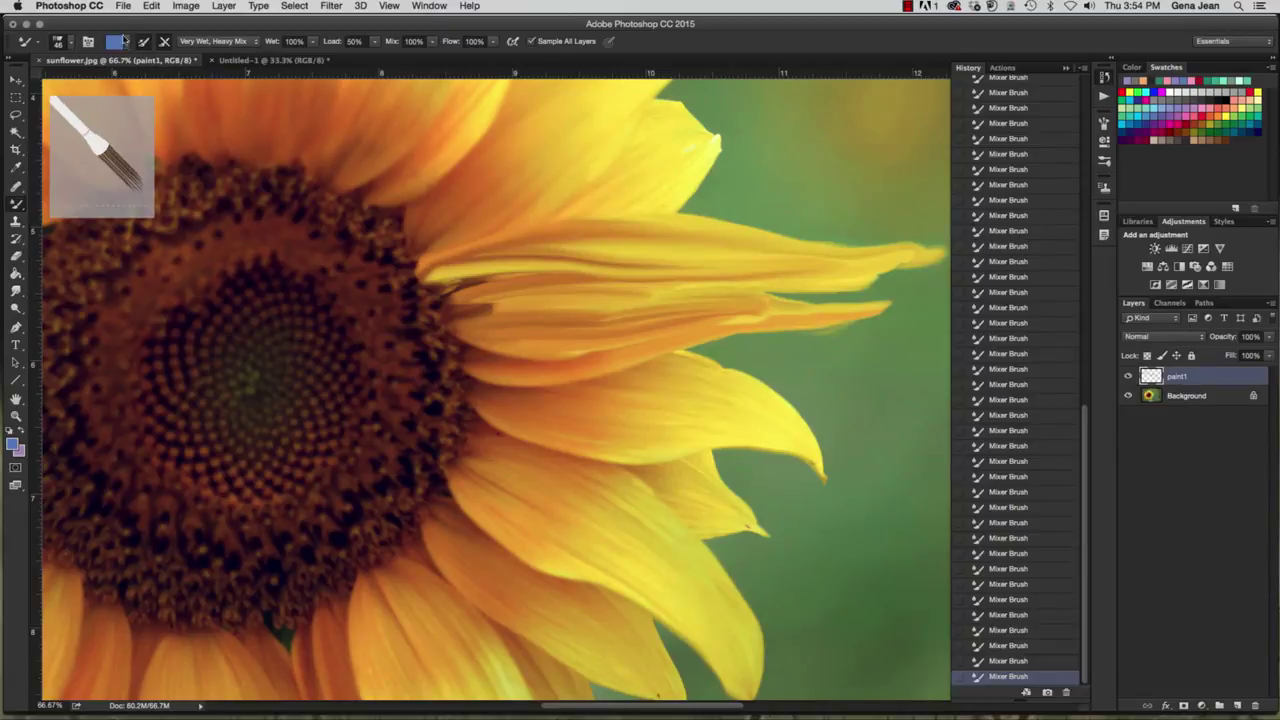
Step: Load the brush with paint and smear darker streaks along the upper petal
click(128, 42)
click(161, 65)
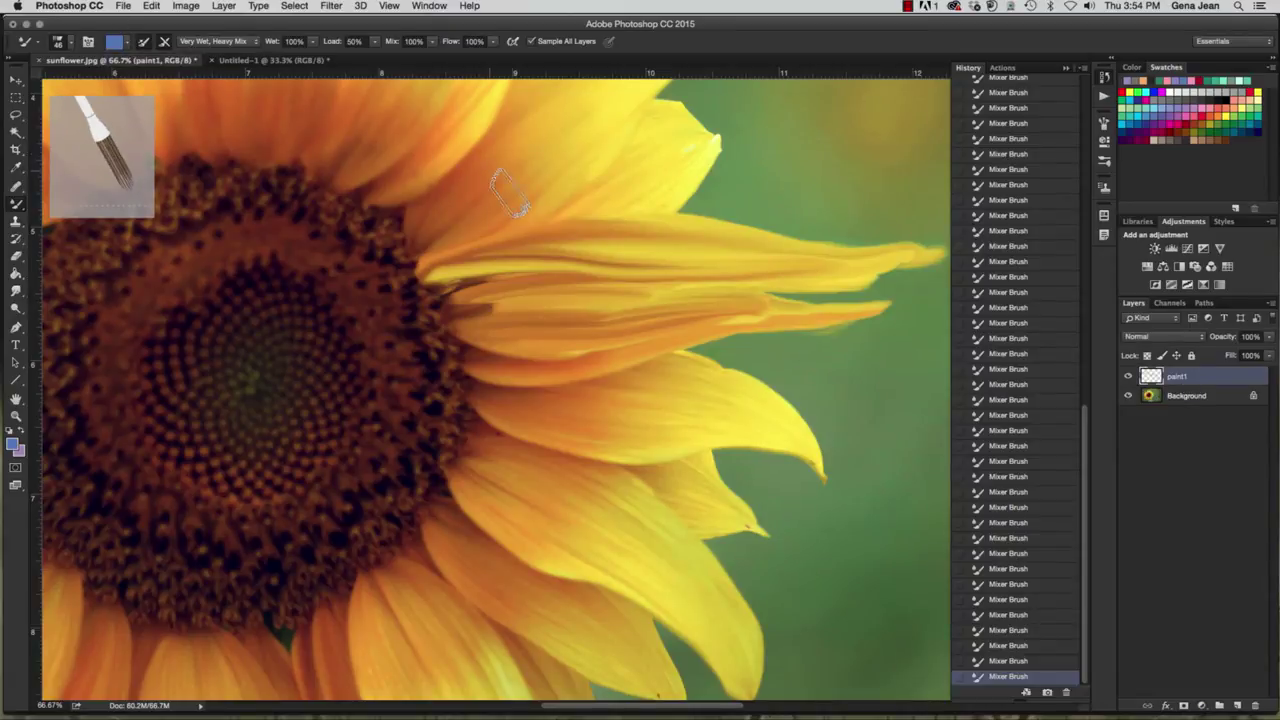
drag(505, 175, 610, 150)
mouse_move(518, 205)
mouse_down()
mouse_move(634, 177)
mouse_move(698, 178)
mouse_move(609, 209)
mouse_move(722, 148)
mouse_move(691, 149)
mouse_move(694, 129)
mouse_move(610, 150)
mouse_up()
click(253, 41)
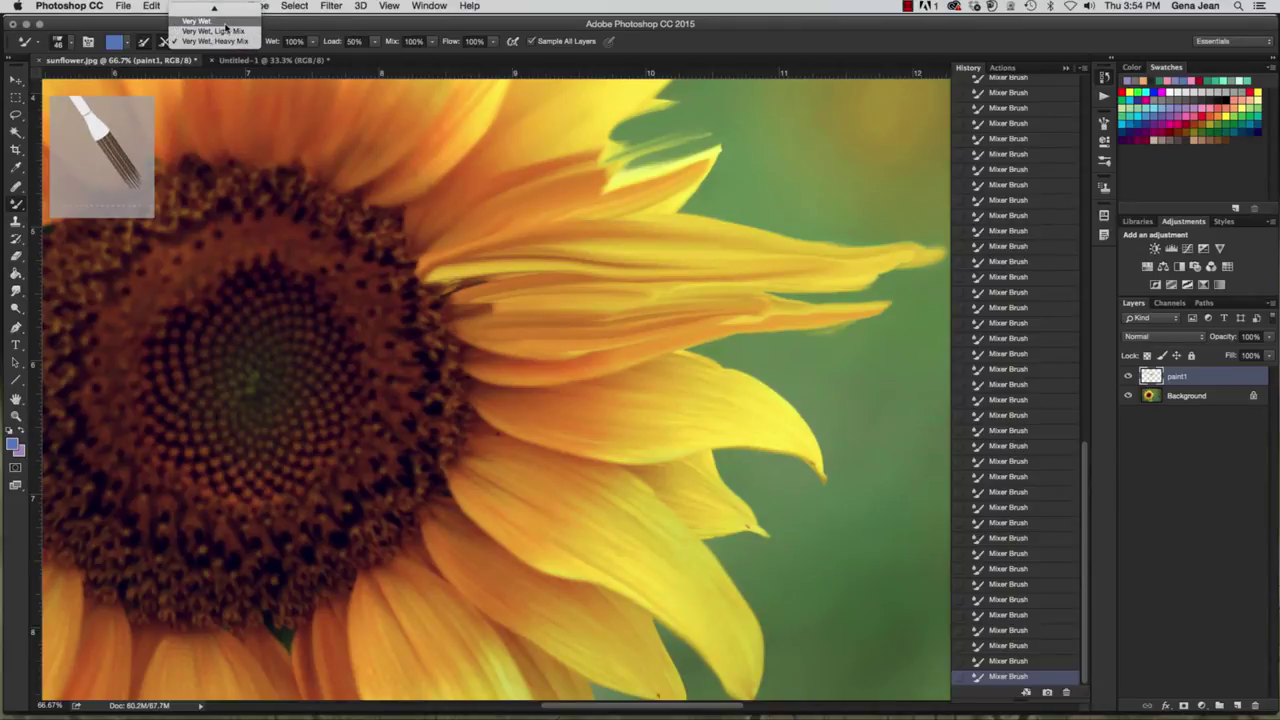
mouse_move(214, 11)
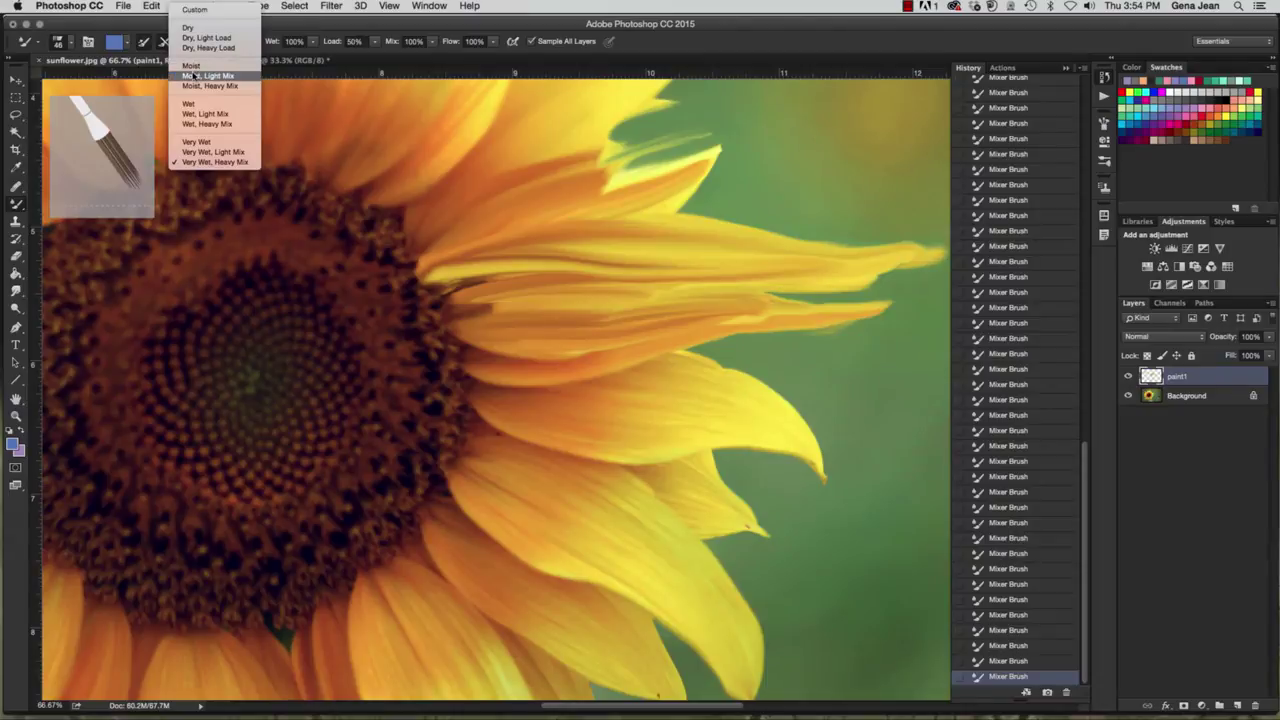
click(200, 77)
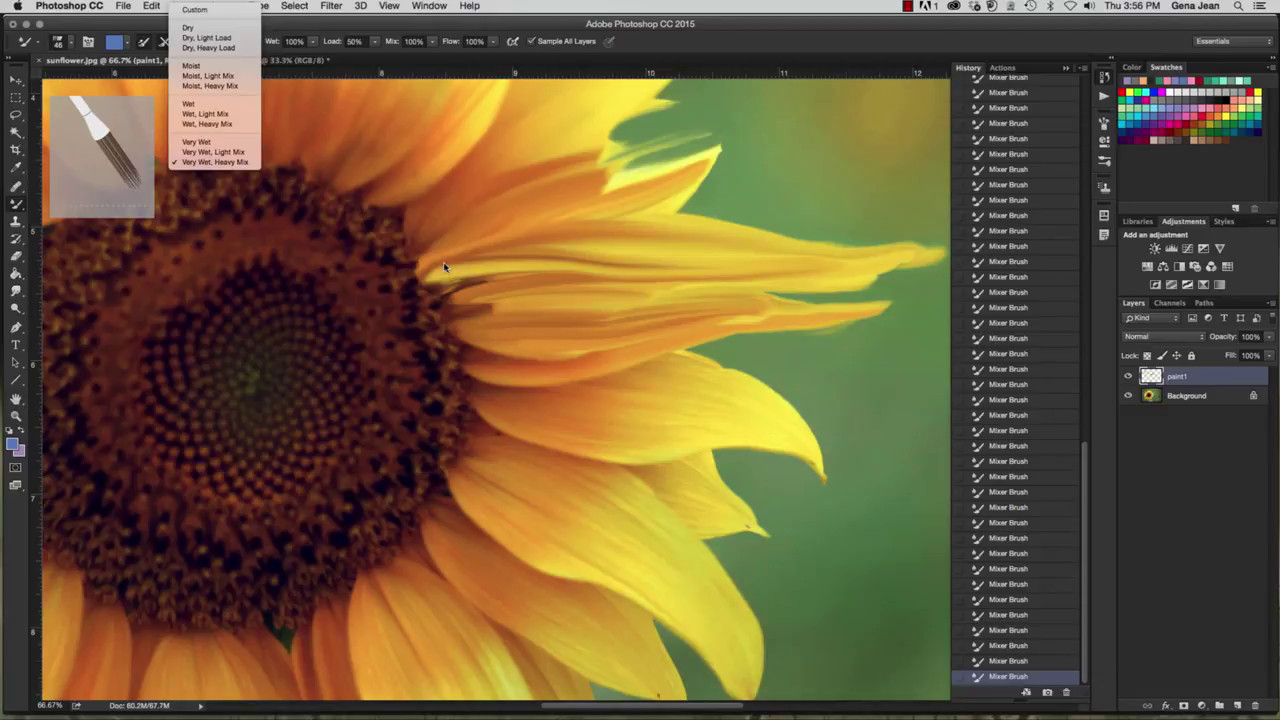
click(215, 161)
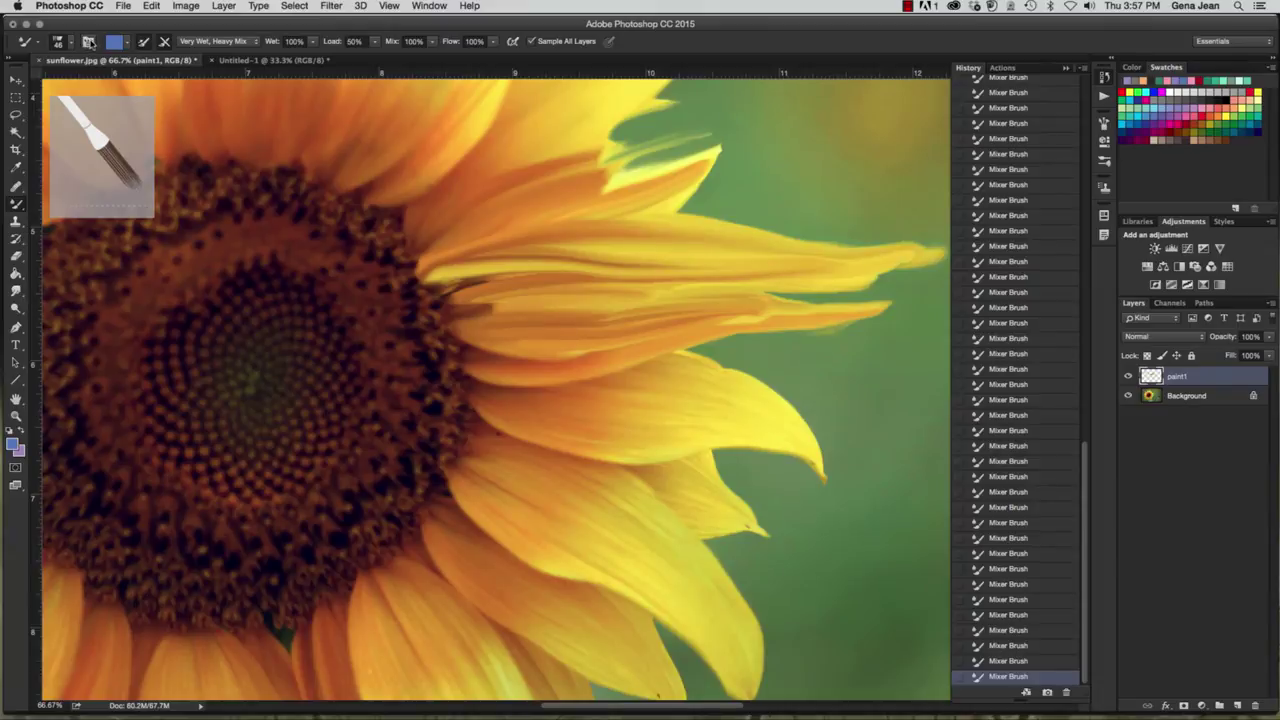
Step: Sample orange d17818 from a petal as paint and streak it out from the centre
click(113, 42)
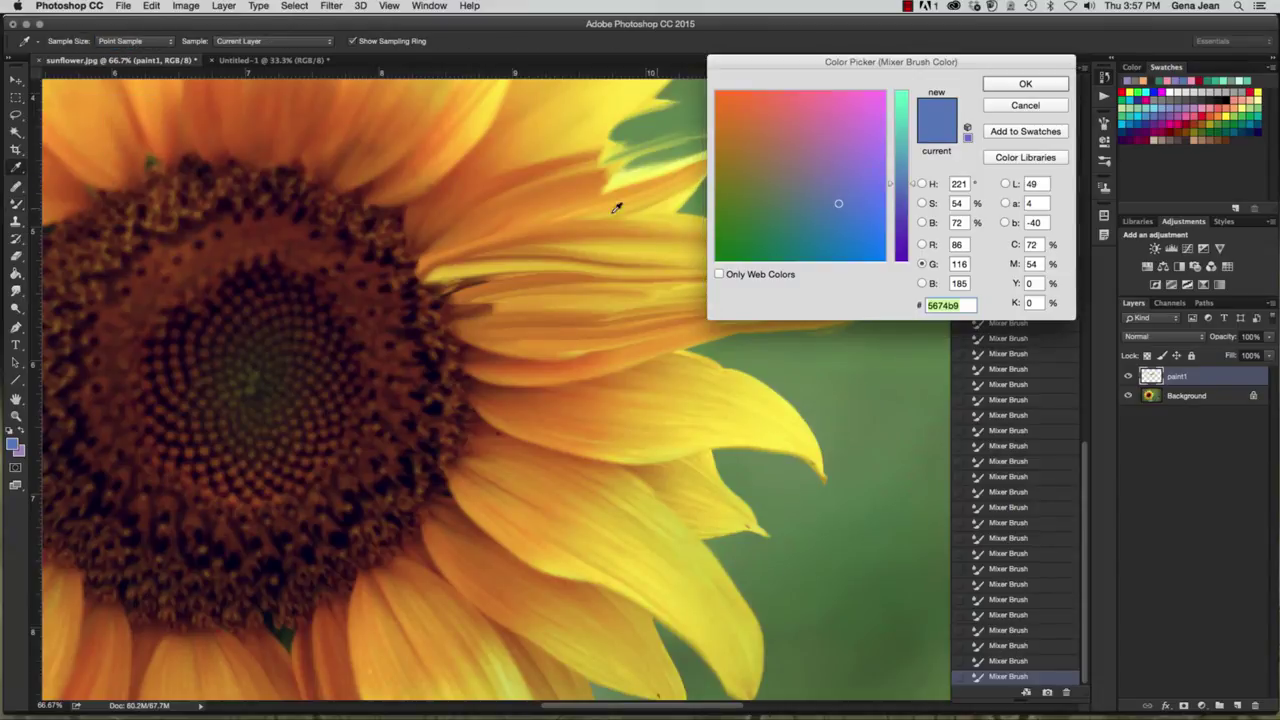
click(522, 195)
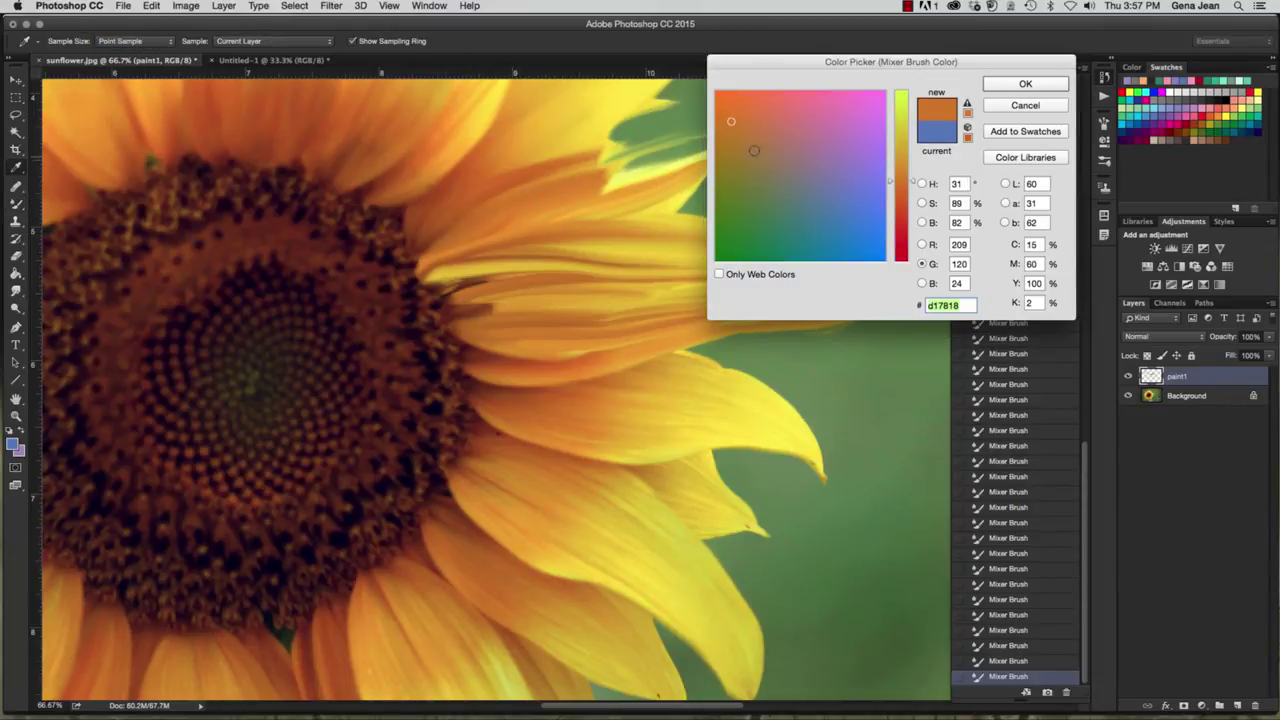
click(1045, 86)
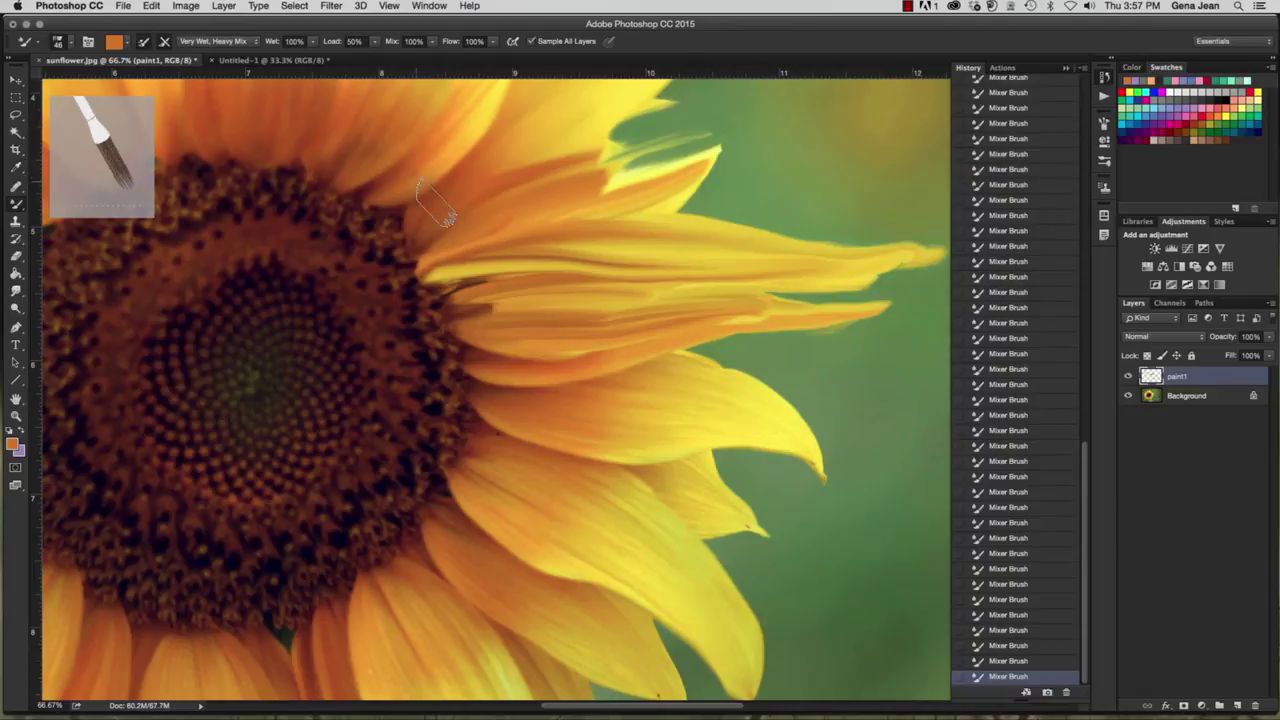
drag(415, 195, 595, 140)
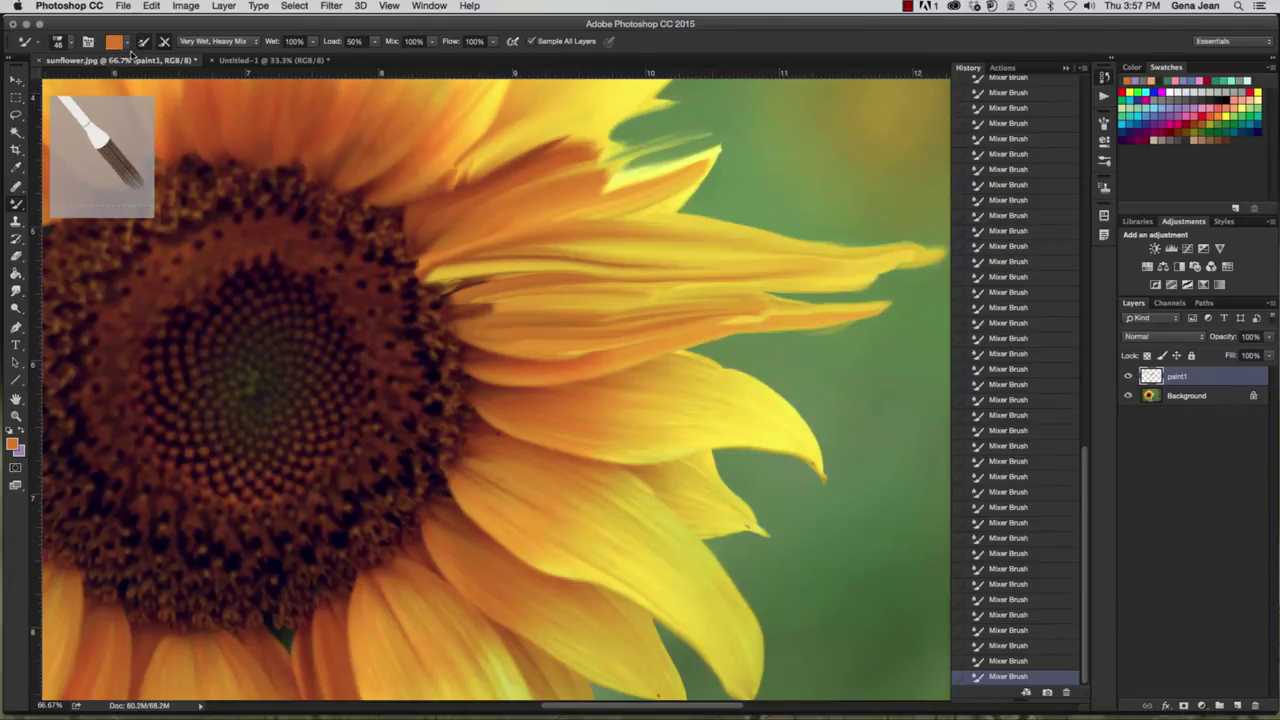
Step: Reload orange paint, turn off auto-clean, and smear orange into the upper petal
click(141, 44)
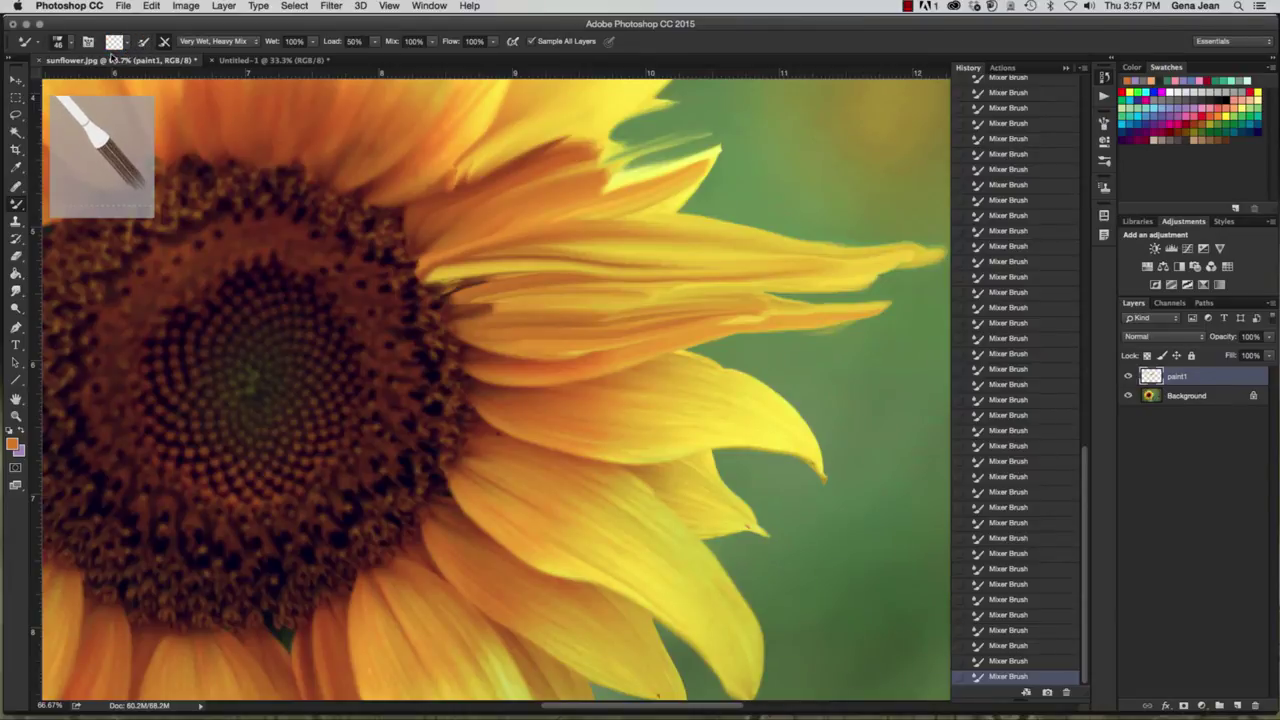
click(130, 45)
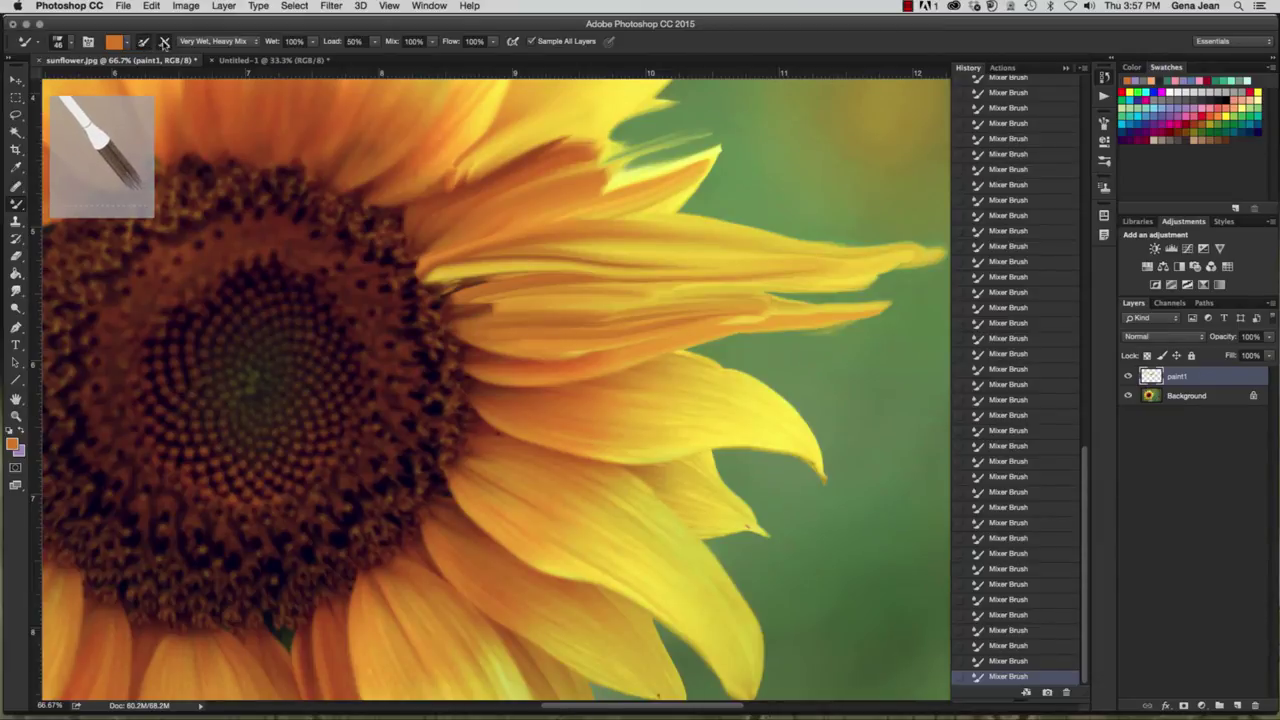
click(164, 44)
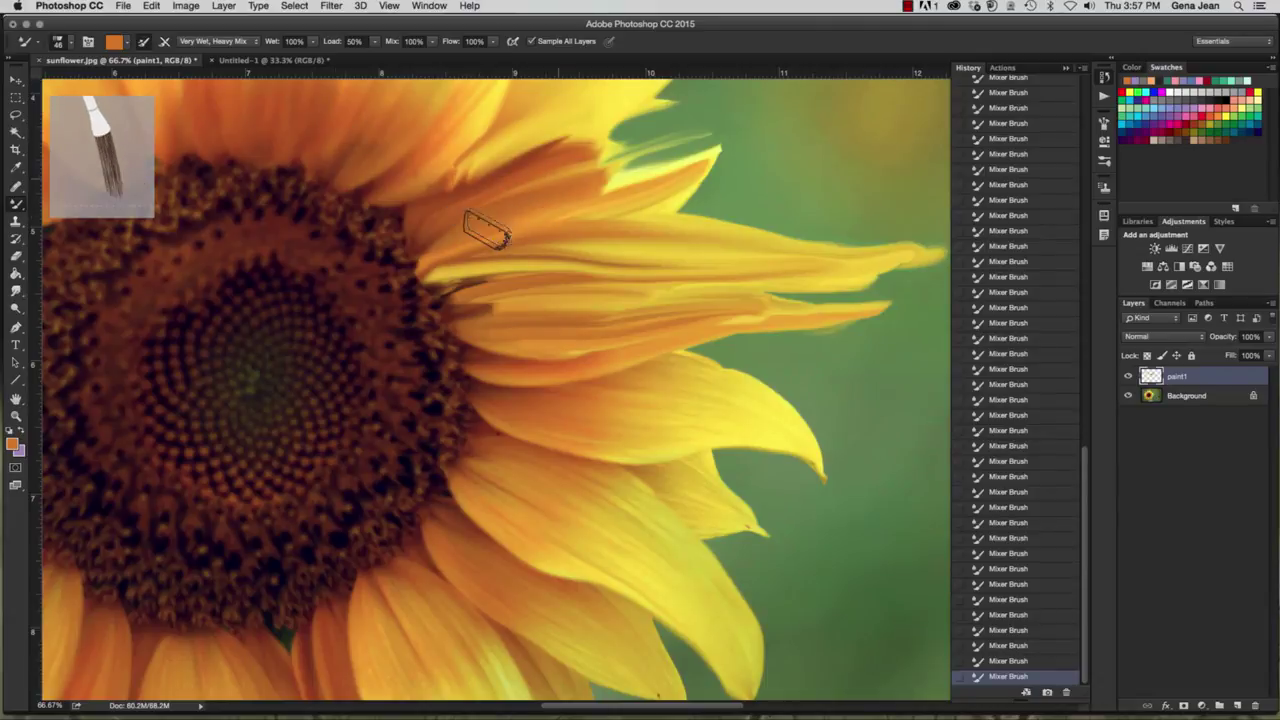
mouse_move(487, 232)
mouse_down()
mouse_move(592, 206)
mouse_move(551, 214)
mouse_move(531, 237)
mouse_move(654, 190)
mouse_move(551, 214)
mouse_move(680, 177)
mouse_move(489, 209)
mouse_move(622, 183)
mouse_up()
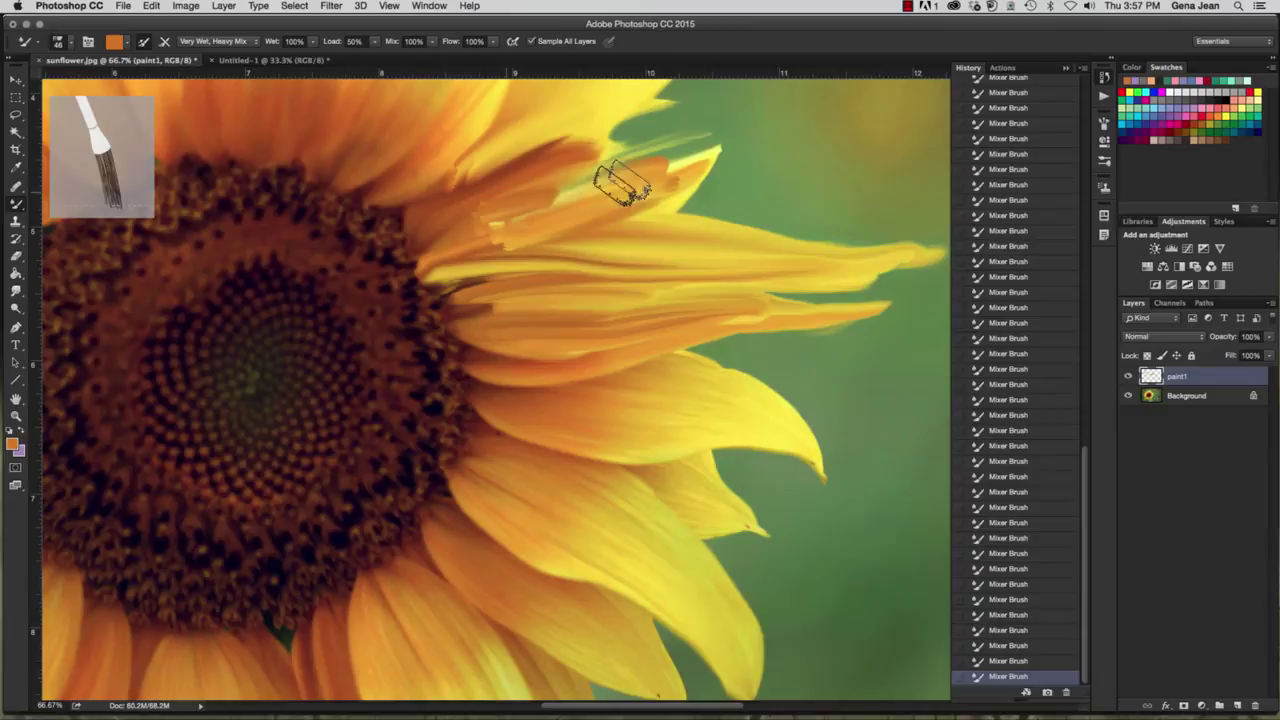
click(256, 45)
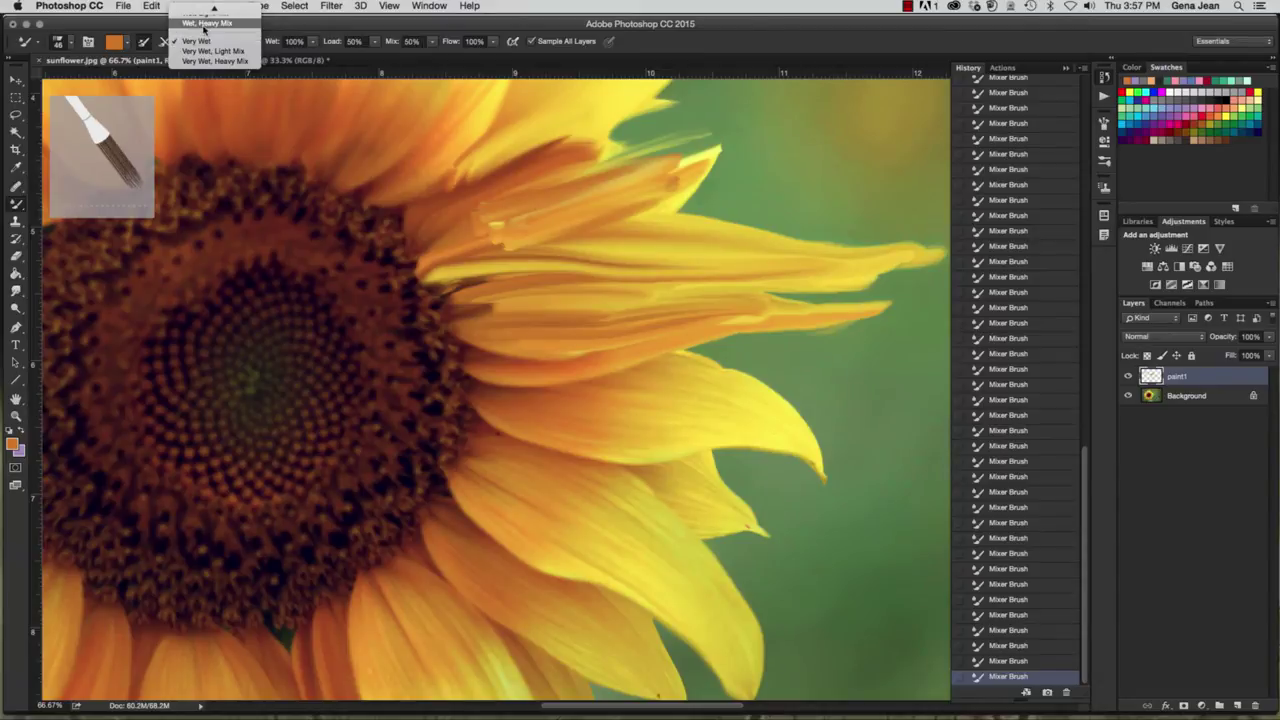
Step: Use Custom Wet 25%, Load 63%, Mix 80%, Flow 35%, then blend a lighter upper-petal streak
click(215, 48)
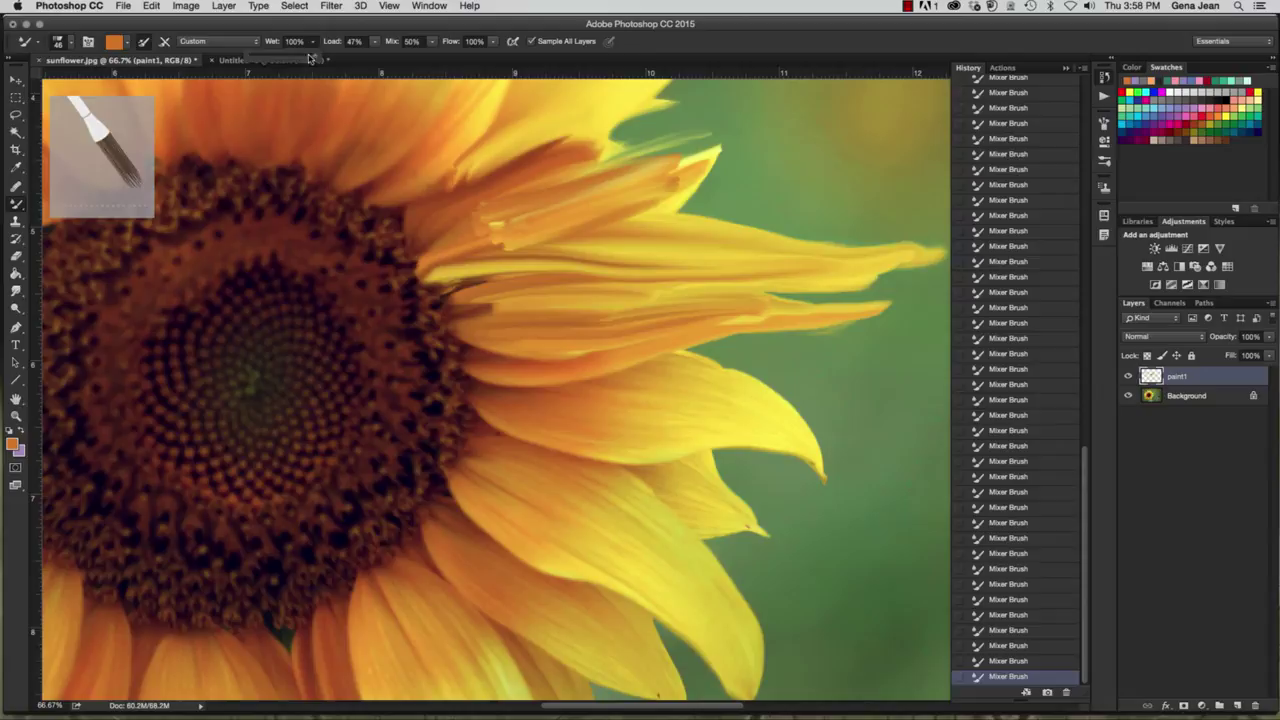
click(372, 45)
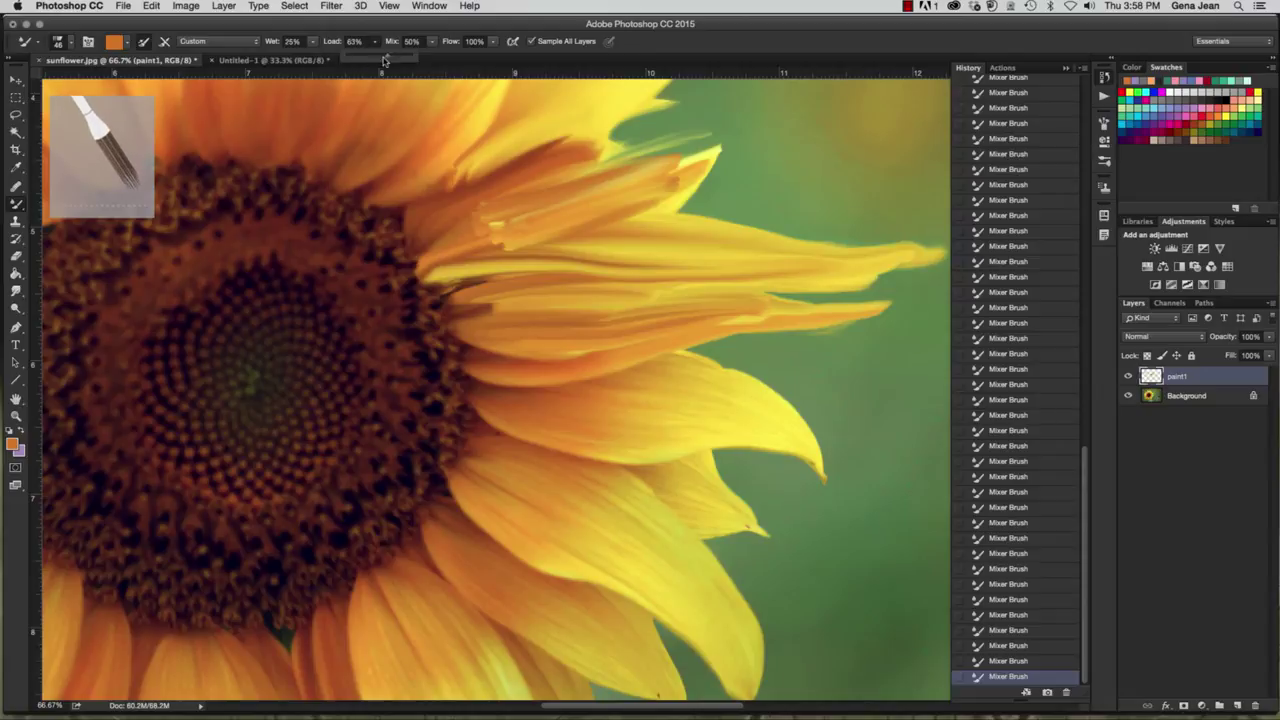
click(432, 46)
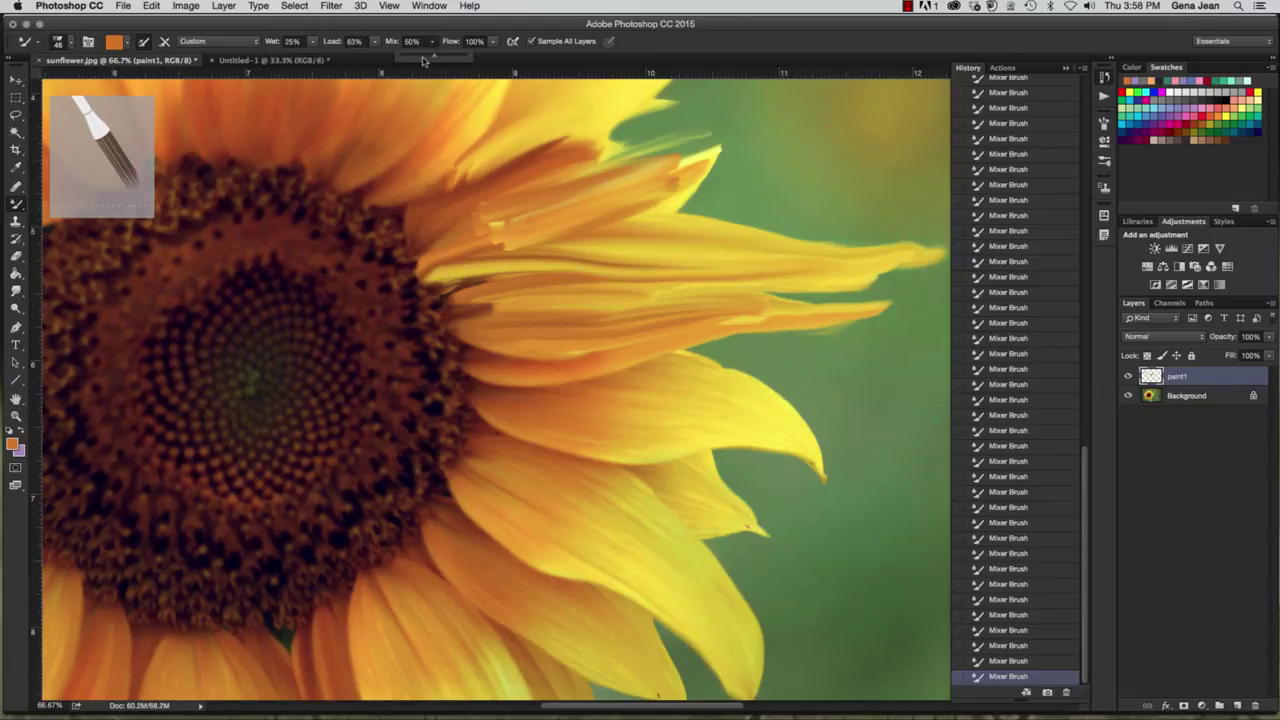
click(493, 45)
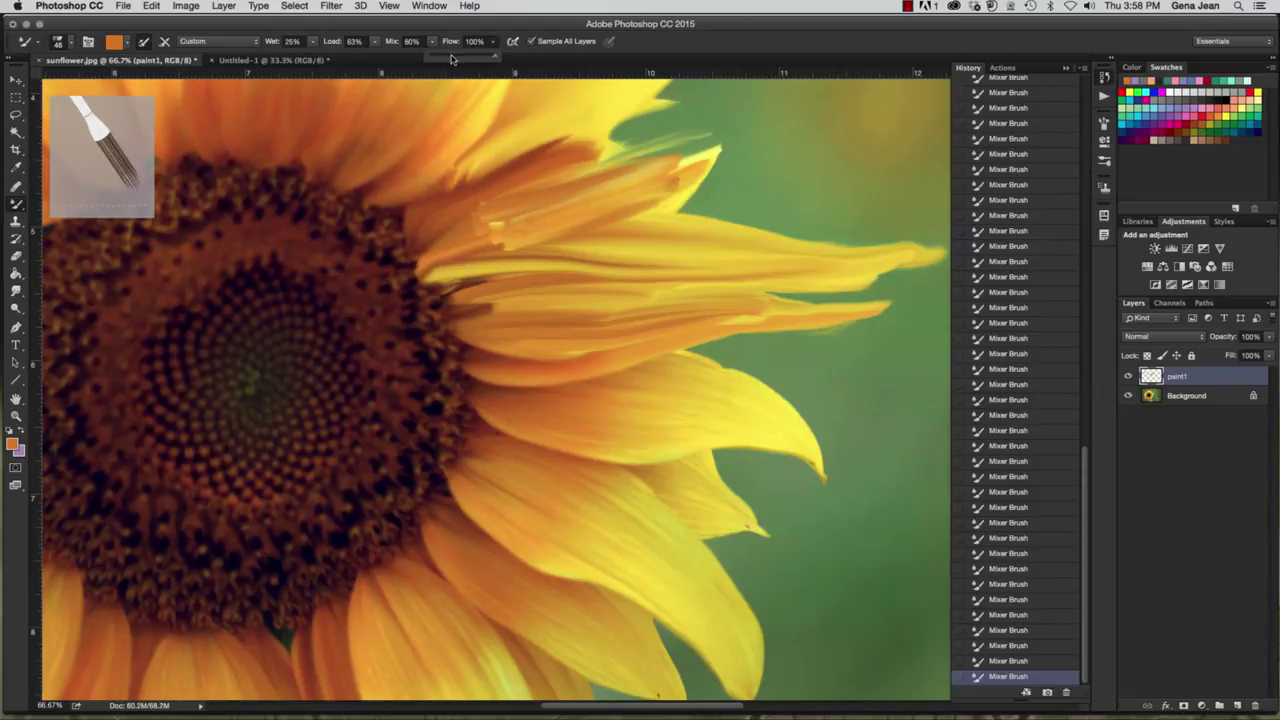
click(260, 44)
click(257, 43)
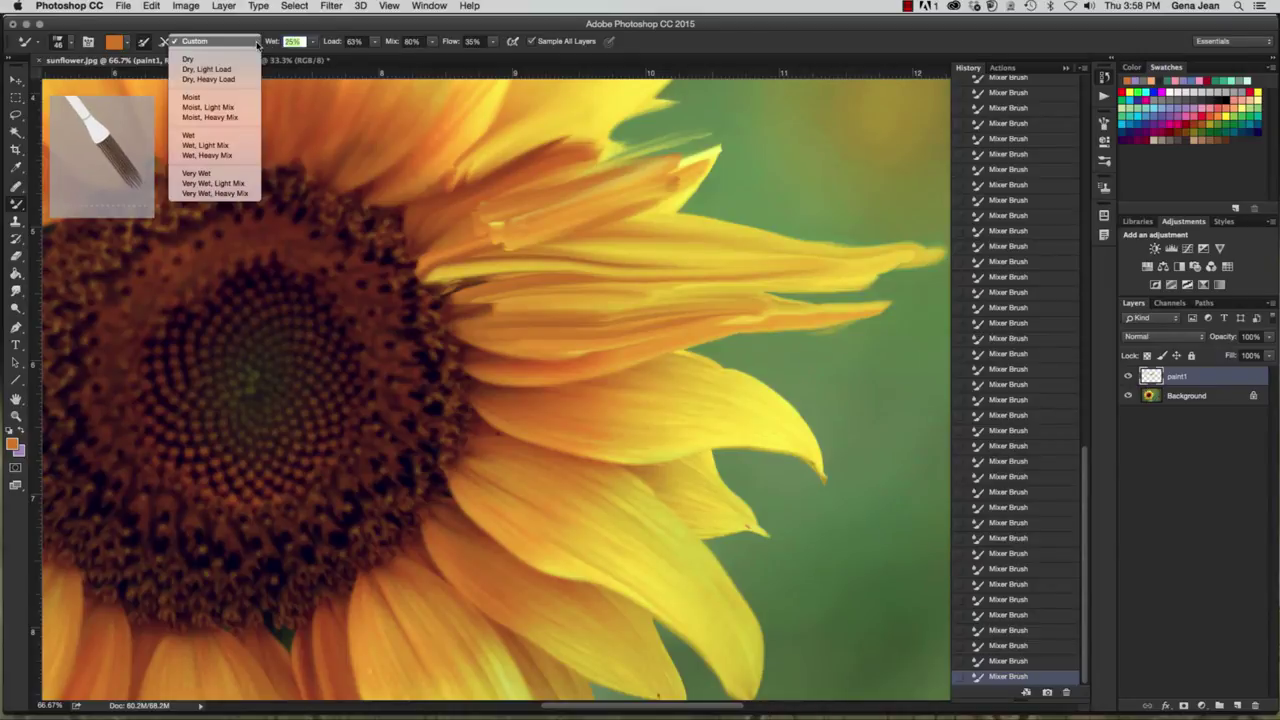
click(263, 44)
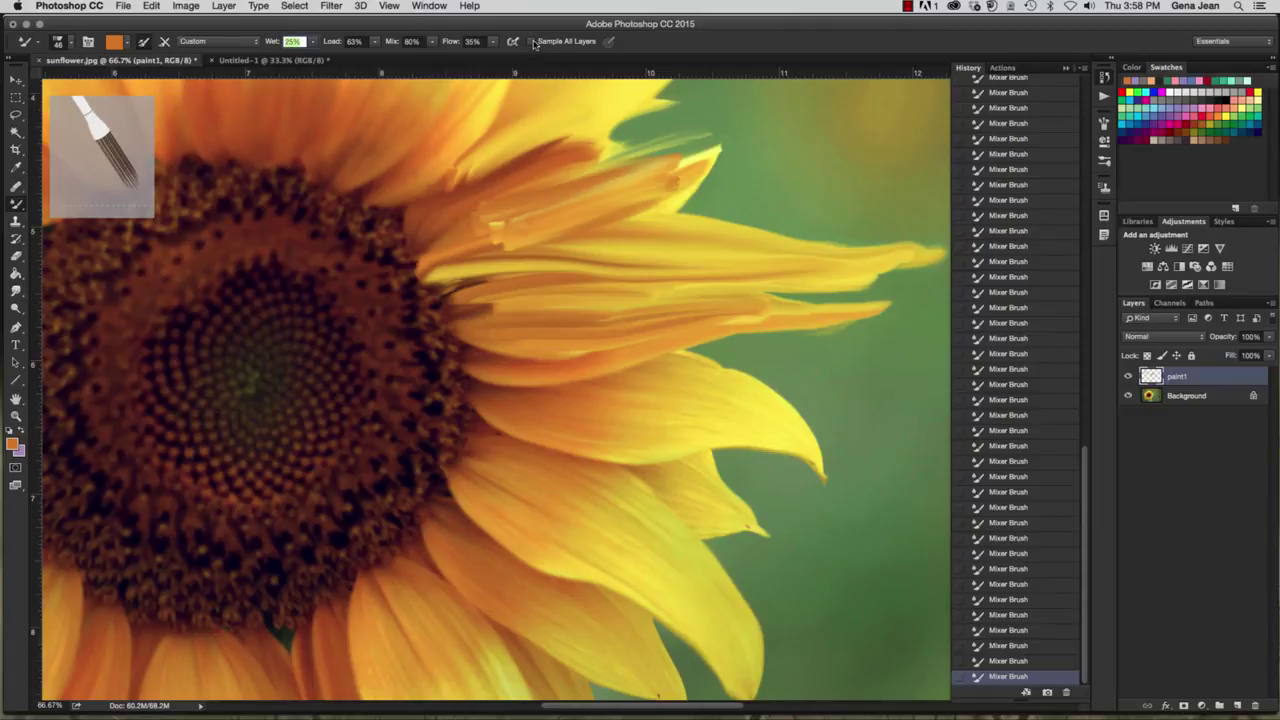
mouse_move(529, 177)
mouse_down()
mouse_move(434, 223)
mouse_move(535, 180)
mouse_move(469, 214)
mouse_move(528, 162)
mouse_move(500, 182)
mouse_move(444, 187)
mouse_move(565, 155)
mouse_up()
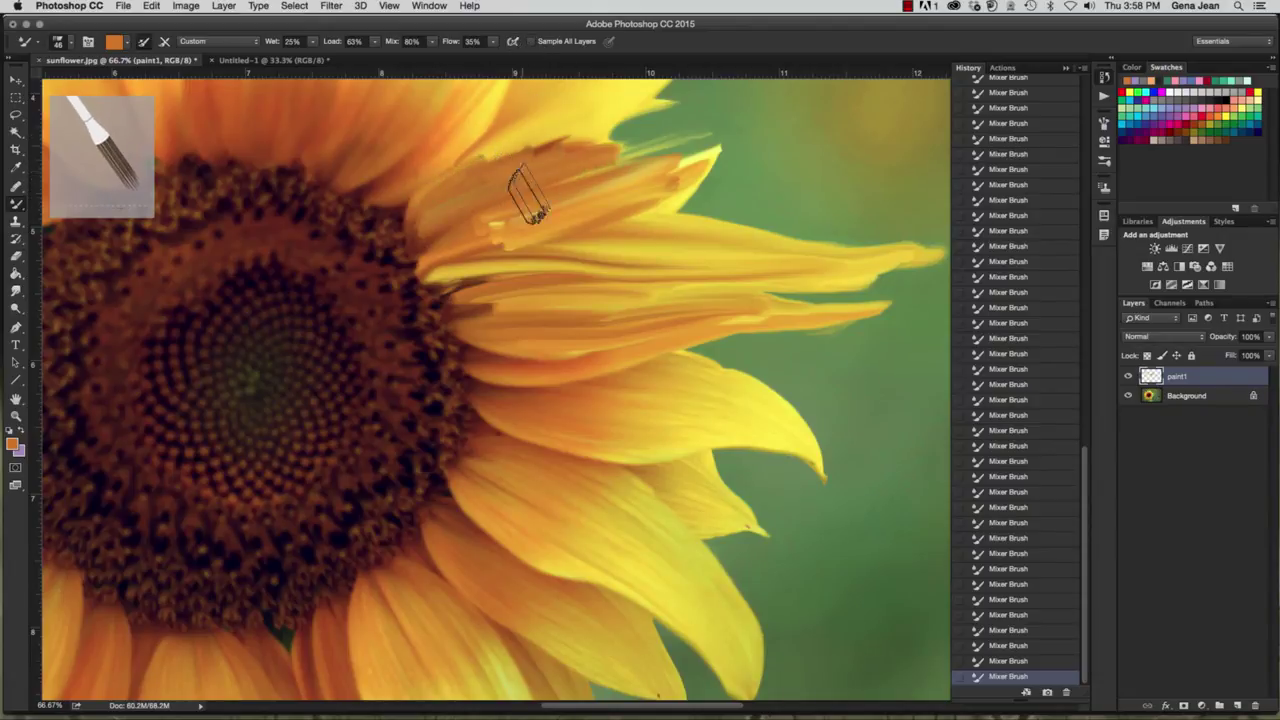
Step: Smooth upper-petal light patches and add streaks toward the centre and across a lower petal
mouse_move(523, 194)
mouse_down()
mouse_move(443, 229)
mouse_move(449, 263)
mouse_move(614, 206)
mouse_move(531, 129)
mouse_move(428, 195)
mouse_move(591, 249)
mouse_up()
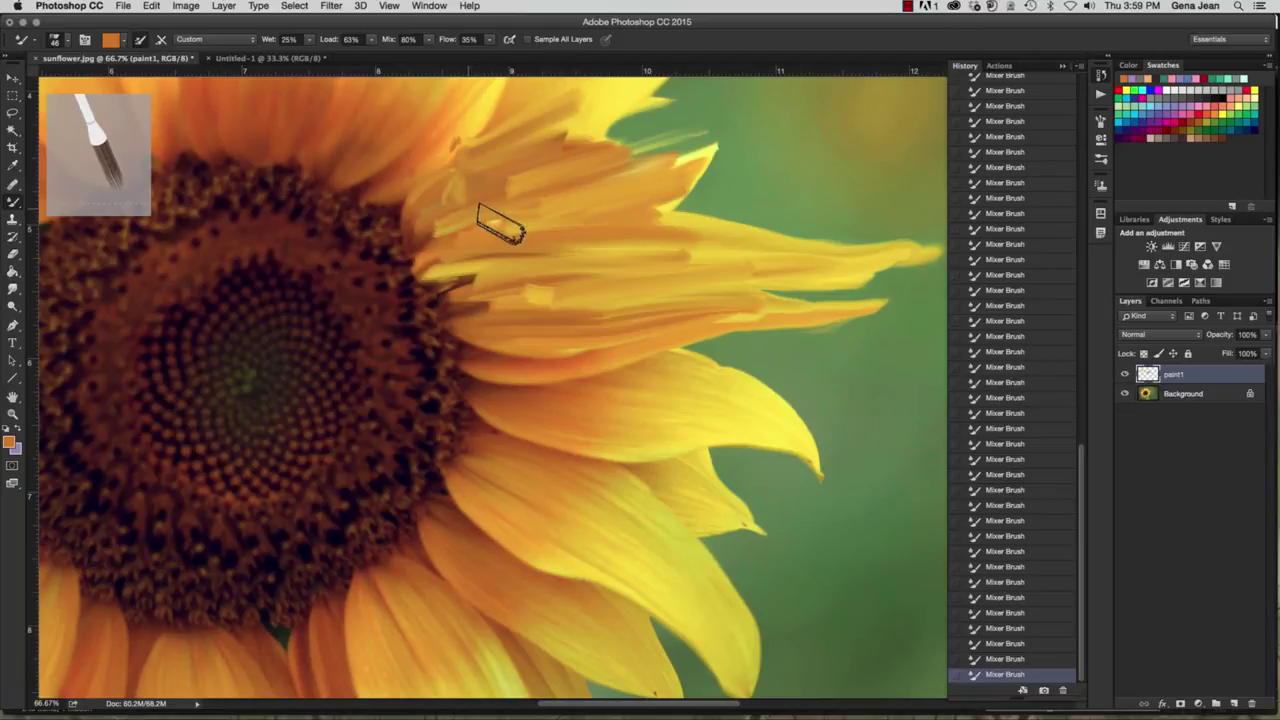
mouse_move(505, 228)
mouse_down()
mouse_move(398, 205)
mouse_move(480, 108)
mouse_move(416, 148)
mouse_up()
mouse_move(600, 405)
mouse_down()
mouse_move(514, 423)
mouse_move(714, 400)
mouse_up()
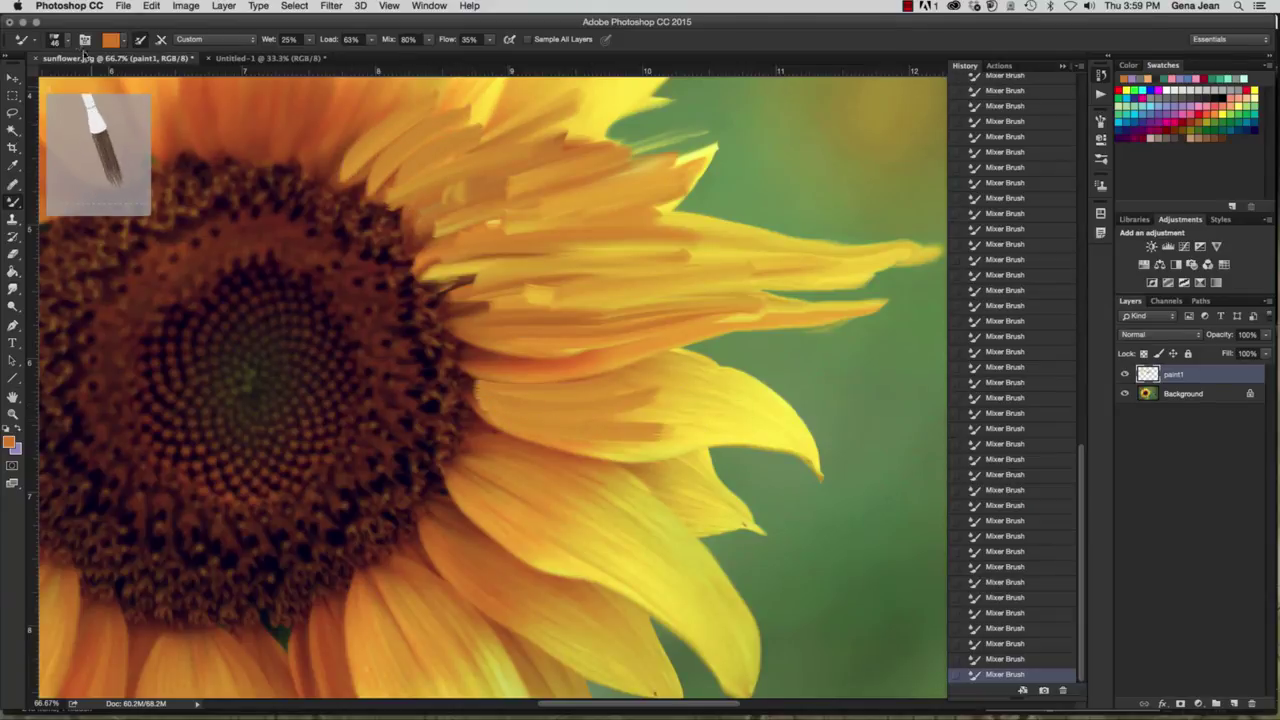
Step: Pick another bristle tip and smudge soft streaks along the middle and upper petals
click(69, 41)
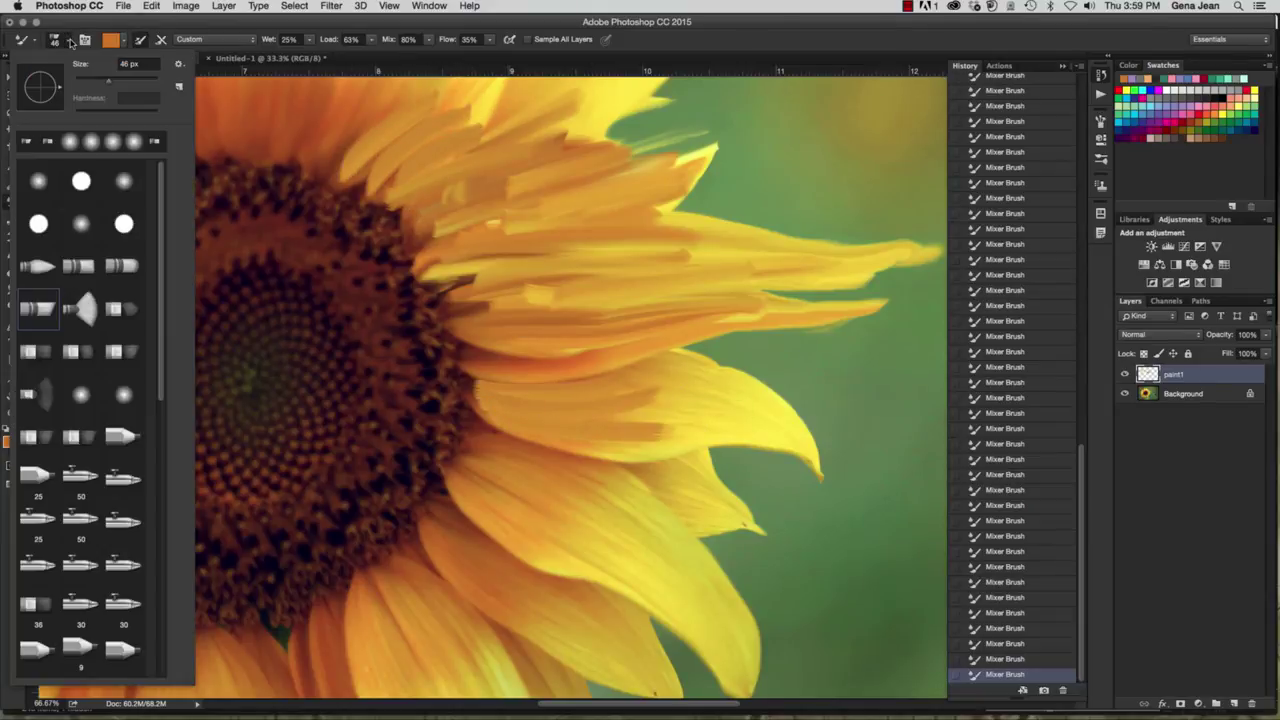
click(32, 268)
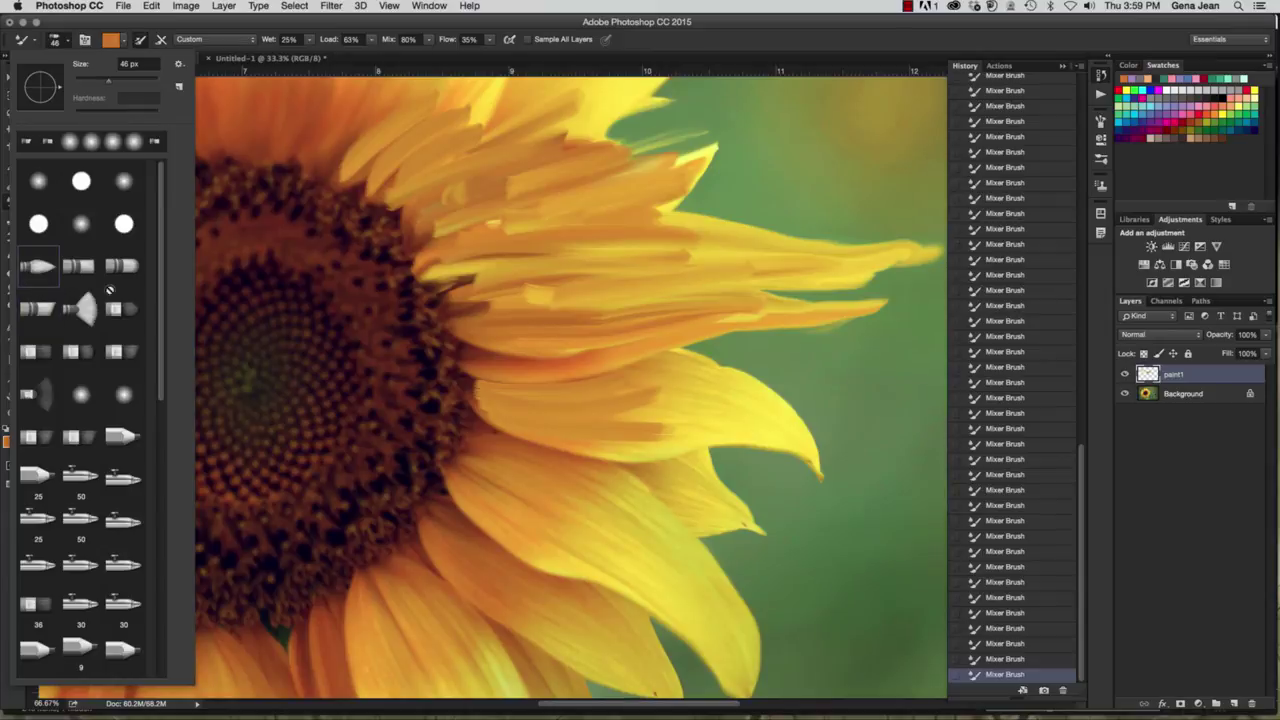
click(525, 325)
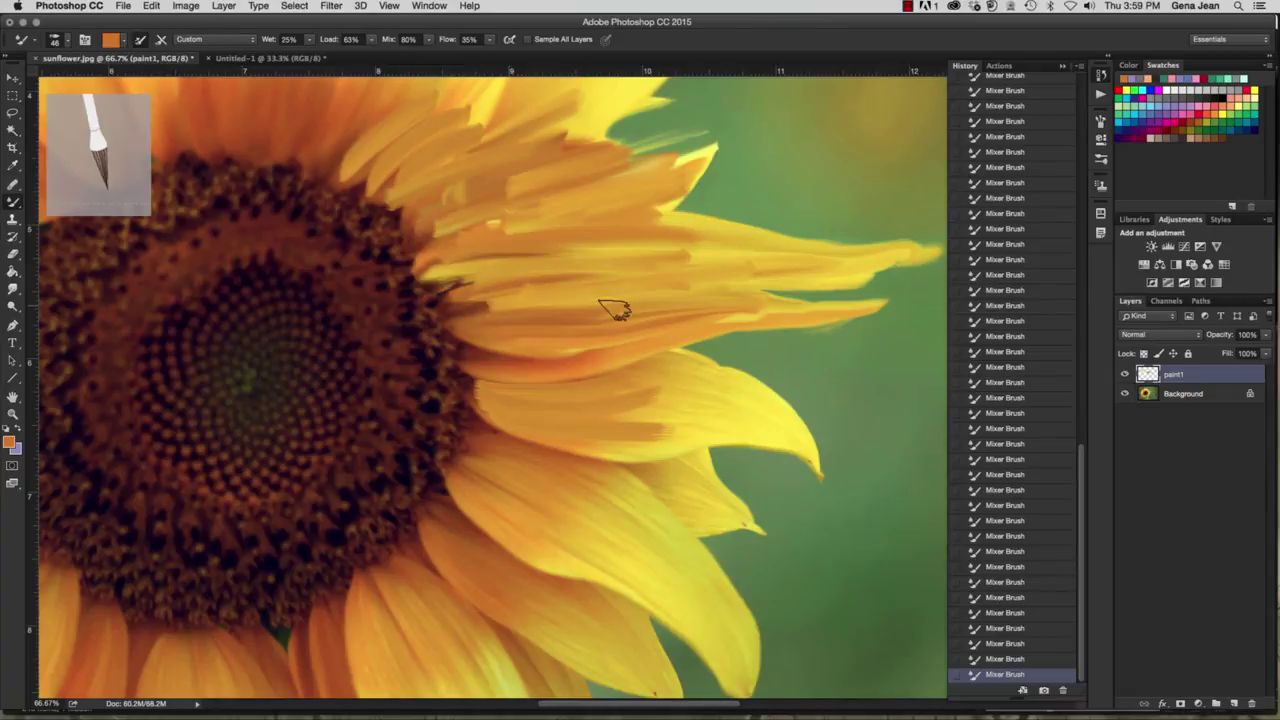
mouse_move(538, 321)
mouse_down()
mouse_move(734, 308)
mouse_move(663, 334)
mouse_move(795, 320)
mouse_up()
drag(677, 297, 835, 275)
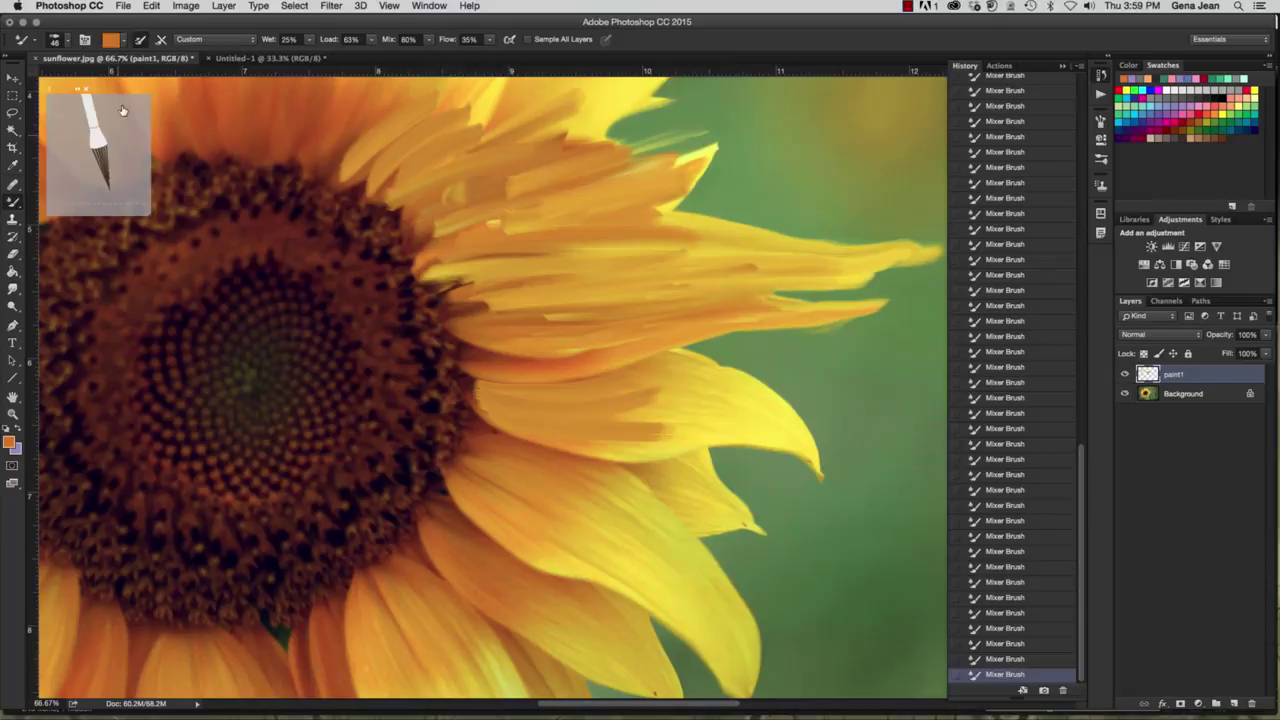
Step: Switch to the second bristle tip at 46 px and paint an orange lower-petal streak
click(66, 42)
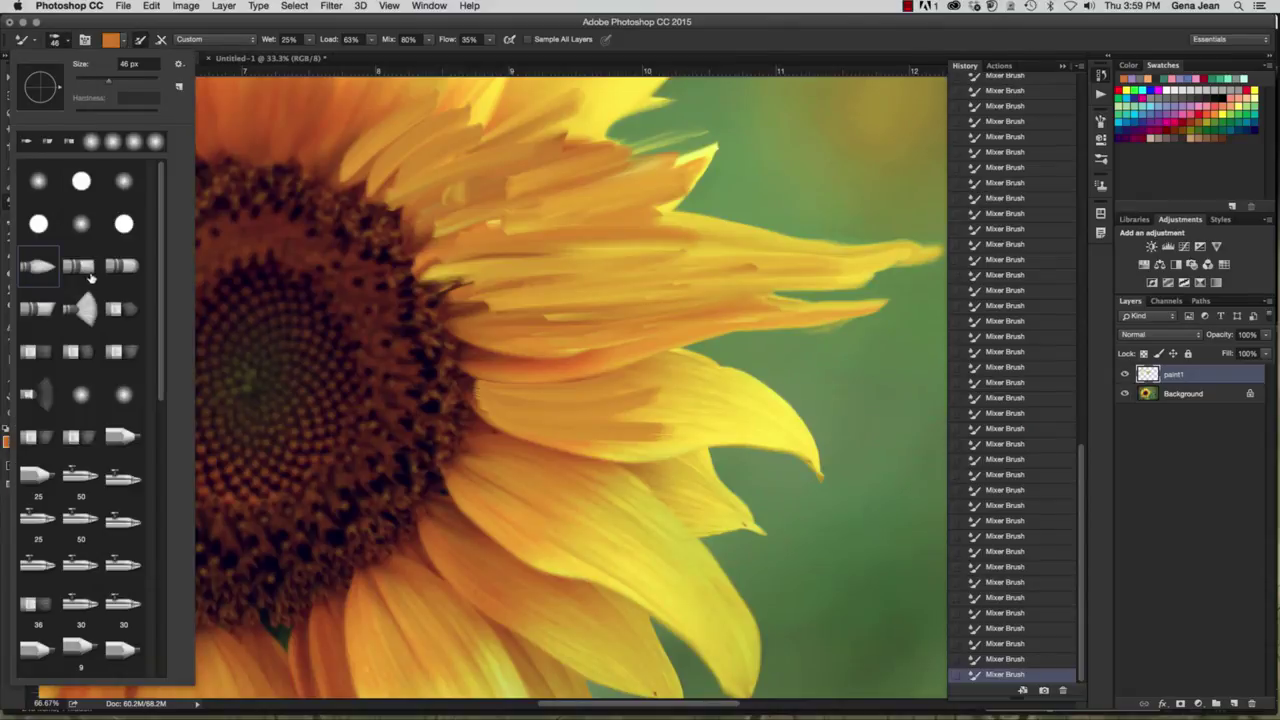
click(80, 270)
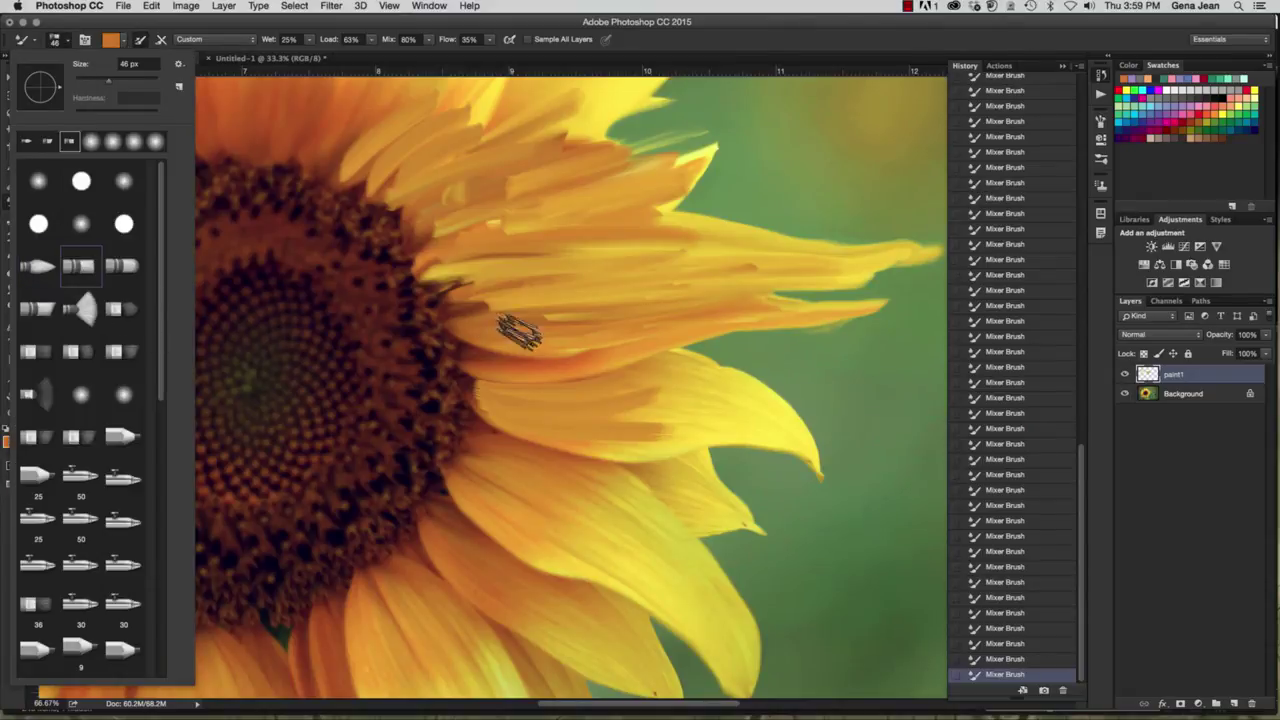
click(640, 300)
drag(530, 420, 690, 400)
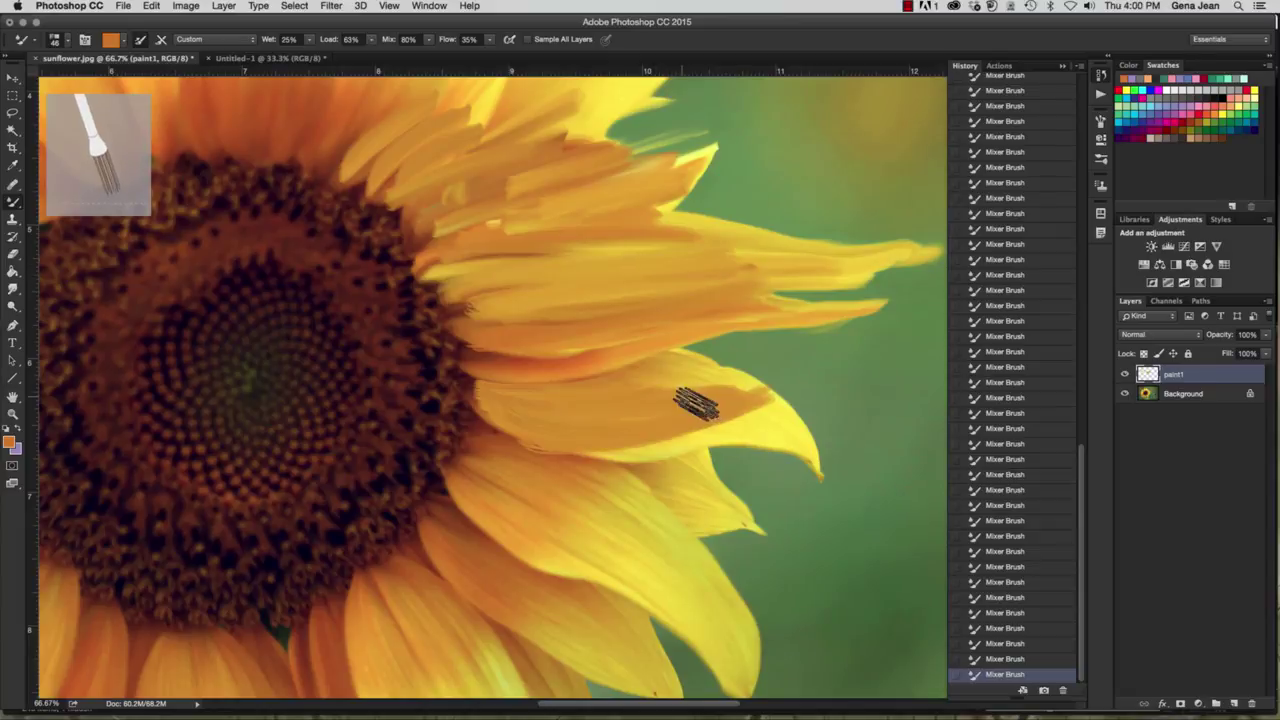
Step: Switch to the Eyedropper and set its Sample option to Current & Below
key(i)
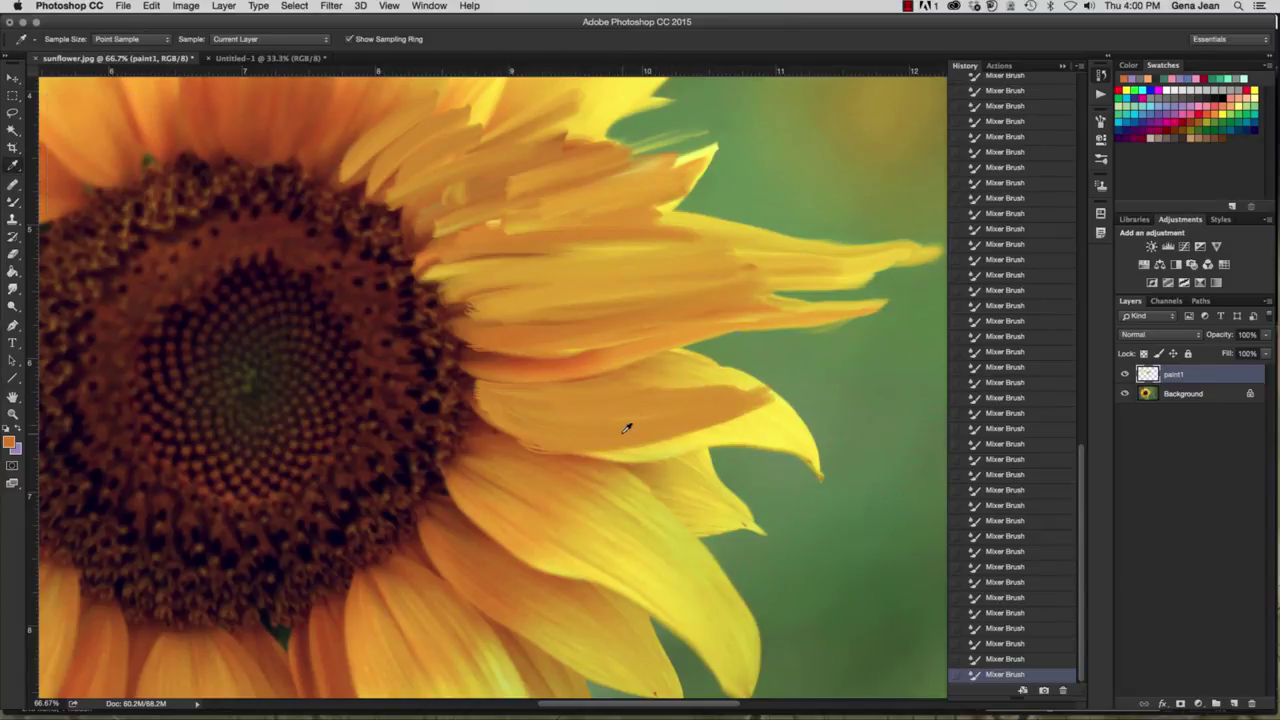
mouse_move(688, 372)
mouse_down()
mouse_move(651, 357)
mouse_move(668, 371)
mouse_up()
click(653, 376)
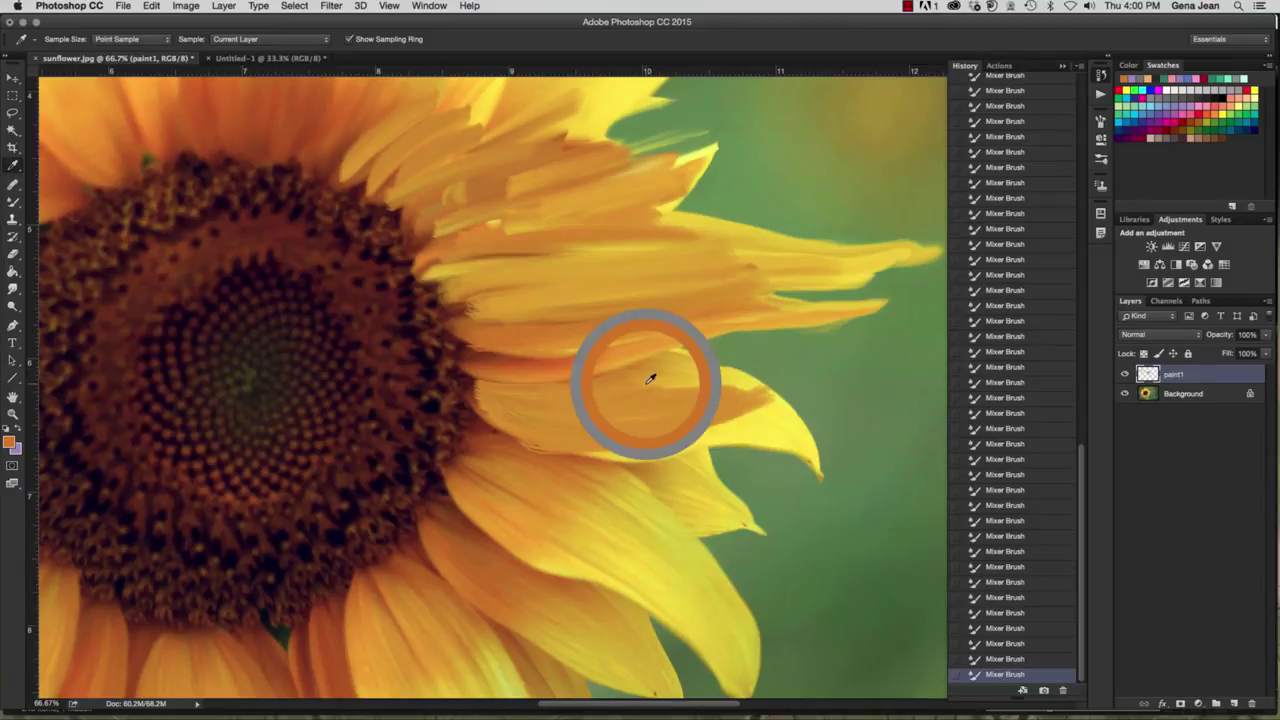
click(319, 42)
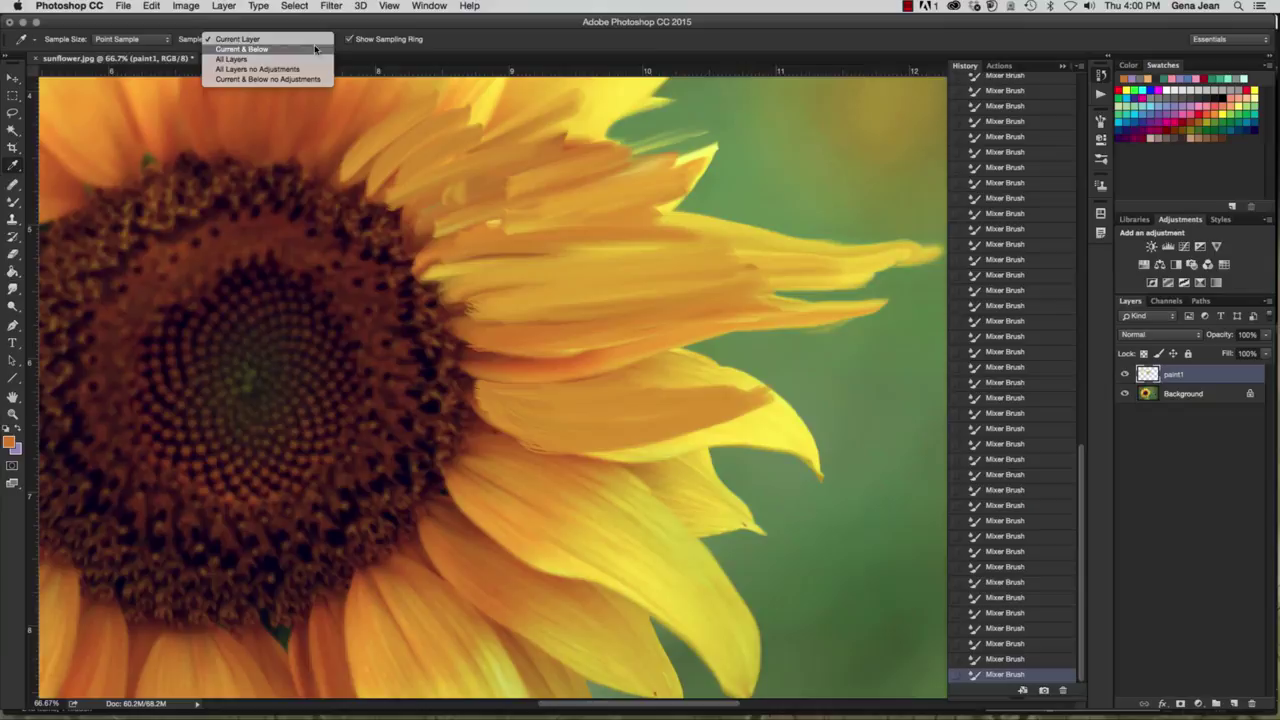
click(315, 48)
Step: Sample several petal and centre spots, settling on a light petal yellow
click(690, 372)
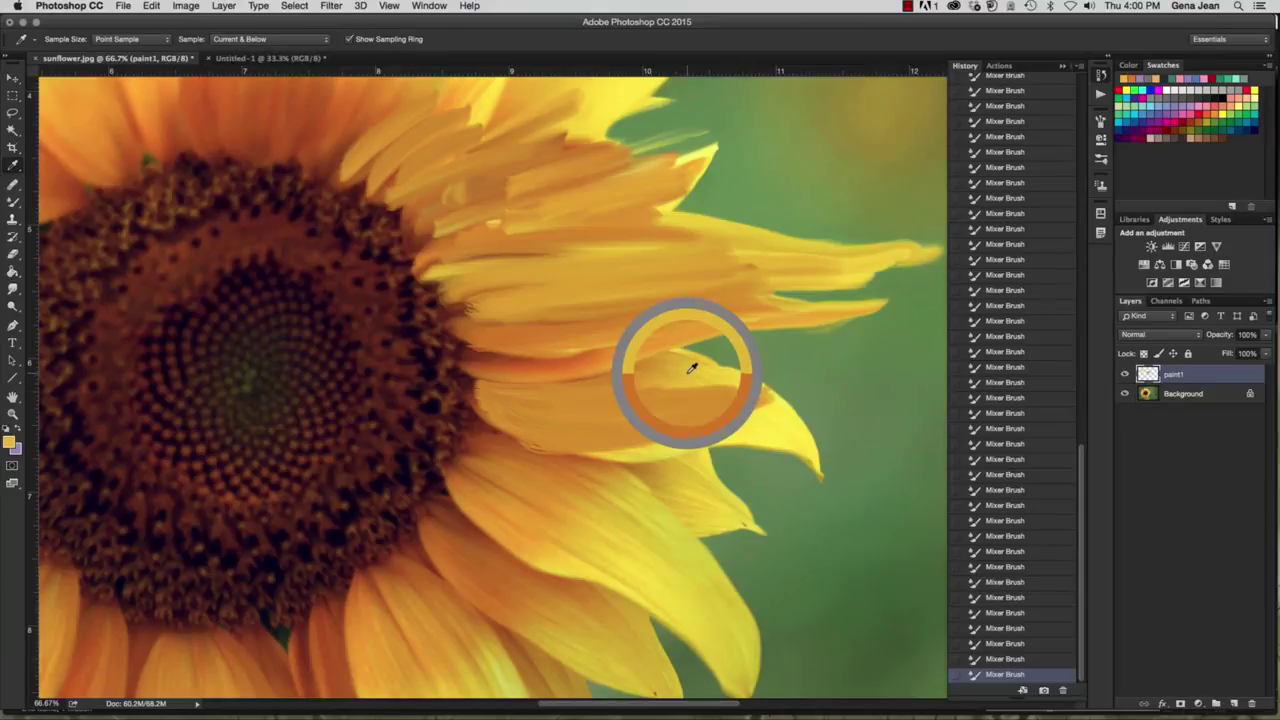
click(703, 401)
click(655, 460)
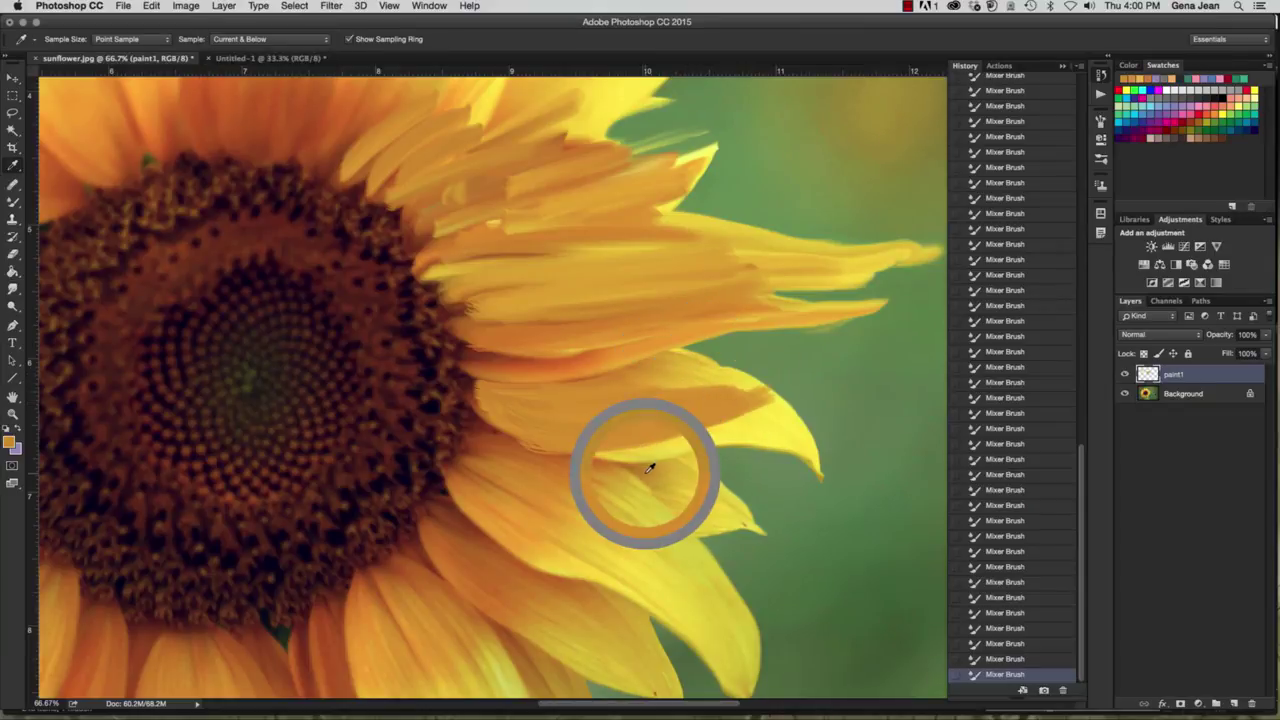
click(322, 340)
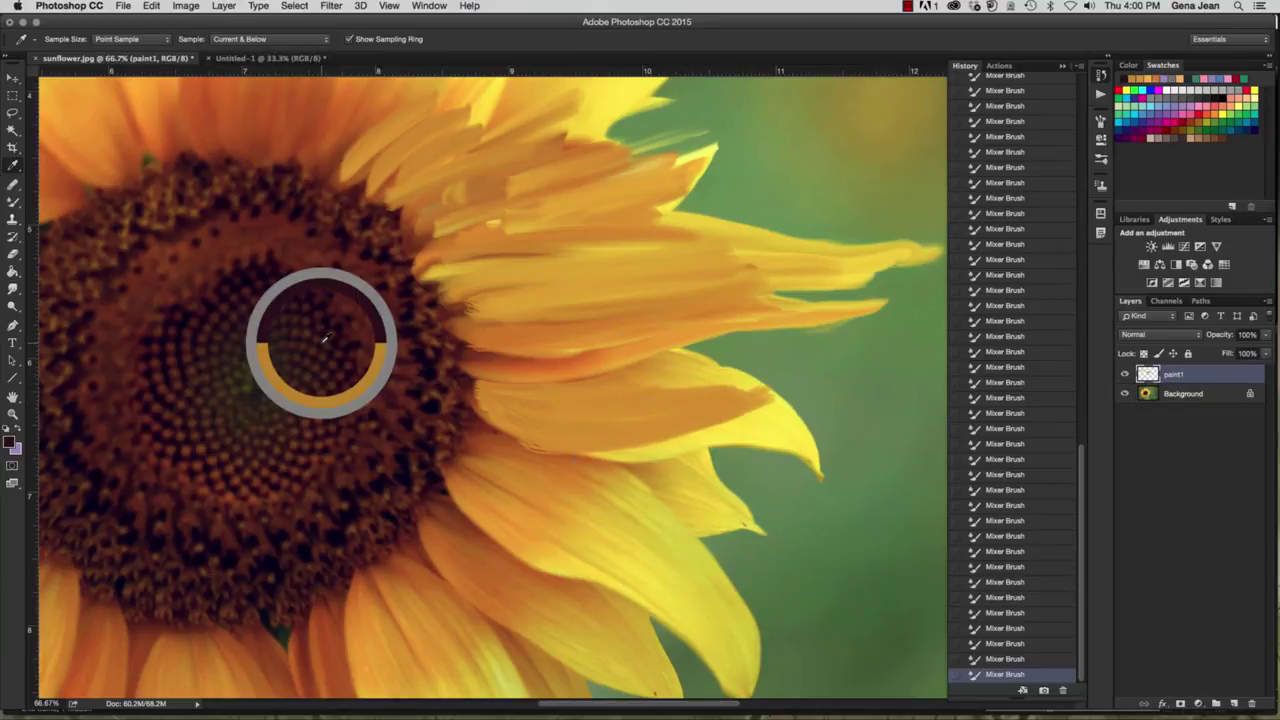
click(415, 321)
click(613, 357)
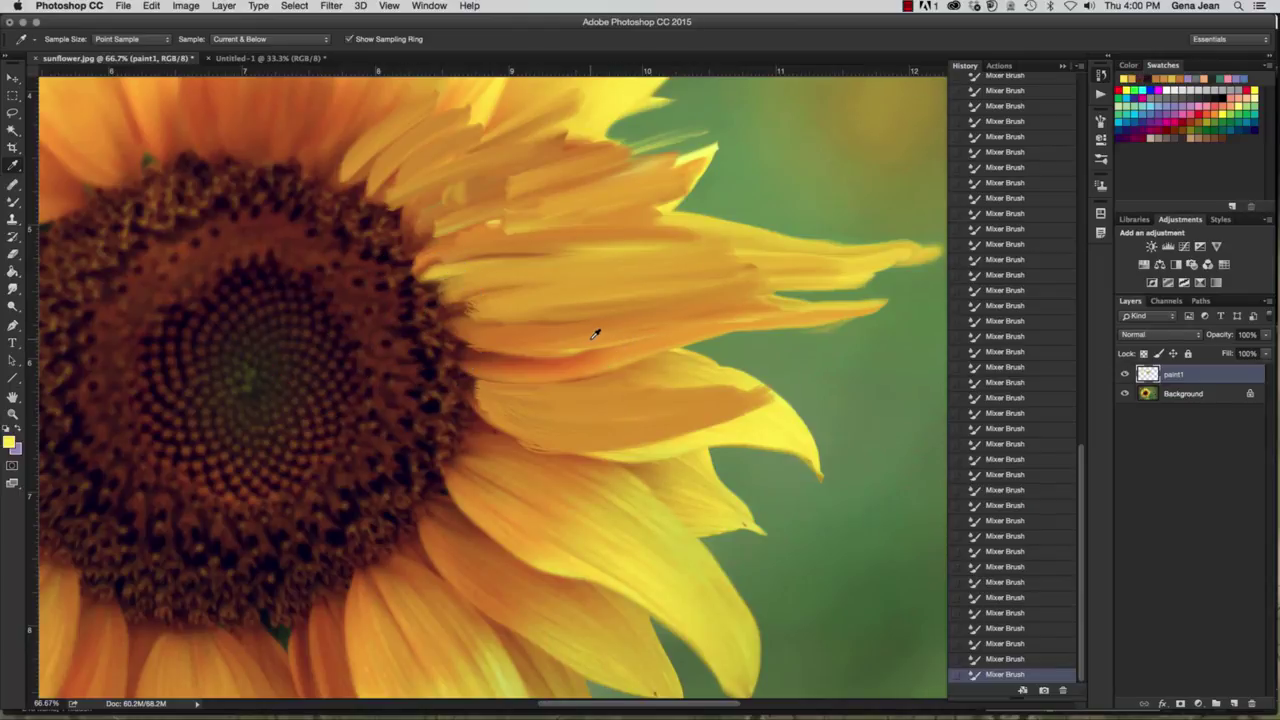
Step: Blend paint smoothly across a petal and enable Clean brush after each stroke
key(b)
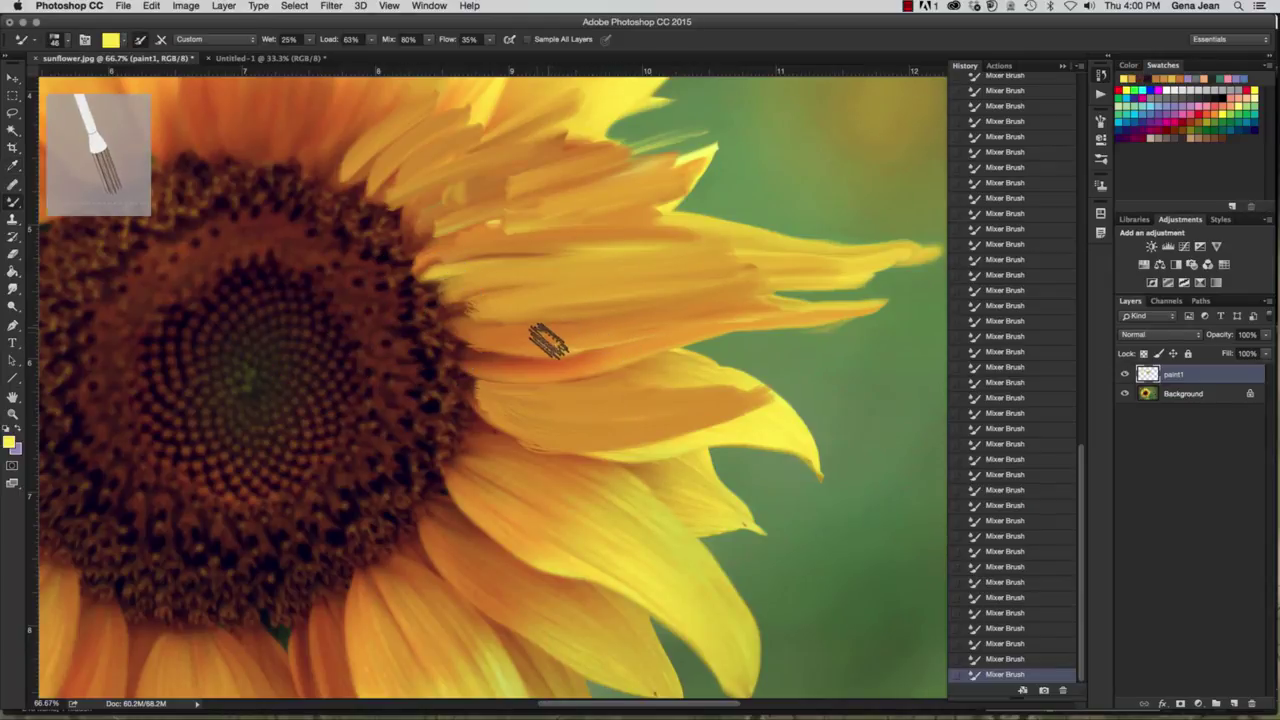
mouse_move(520, 318)
mouse_down()
mouse_move(640, 314)
mouse_move(514, 294)
mouse_move(609, 294)
mouse_up()
mouse_move(492, 320)
mouse_down()
mouse_move(480, 291)
mouse_move(607, 283)
mouse_move(449, 286)
mouse_move(666, 286)
mouse_move(671, 303)
mouse_move(500, 375)
mouse_move(566, 343)
mouse_move(460, 344)
mouse_move(490, 370)
mouse_move(634, 357)
mouse_move(694, 423)
mouse_move(534, 443)
mouse_move(518, 428)
mouse_move(577, 368)
mouse_move(531, 380)
mouse_up()
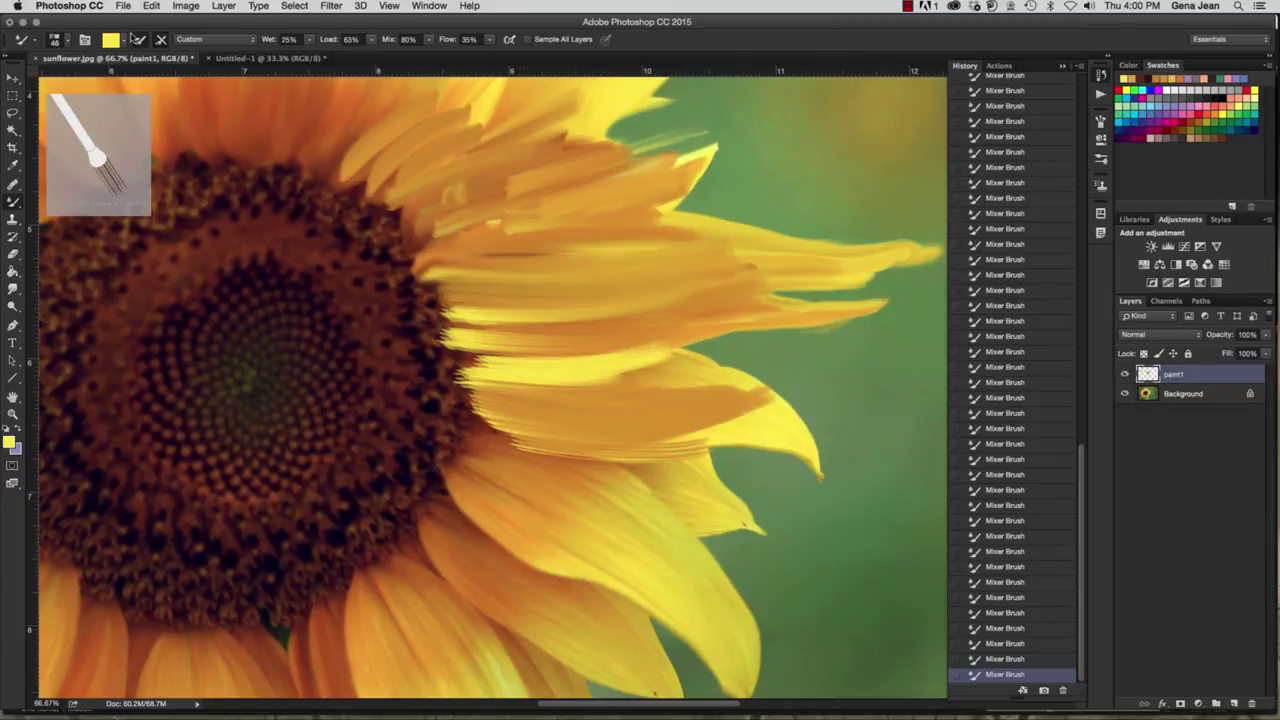
click(160, 40)
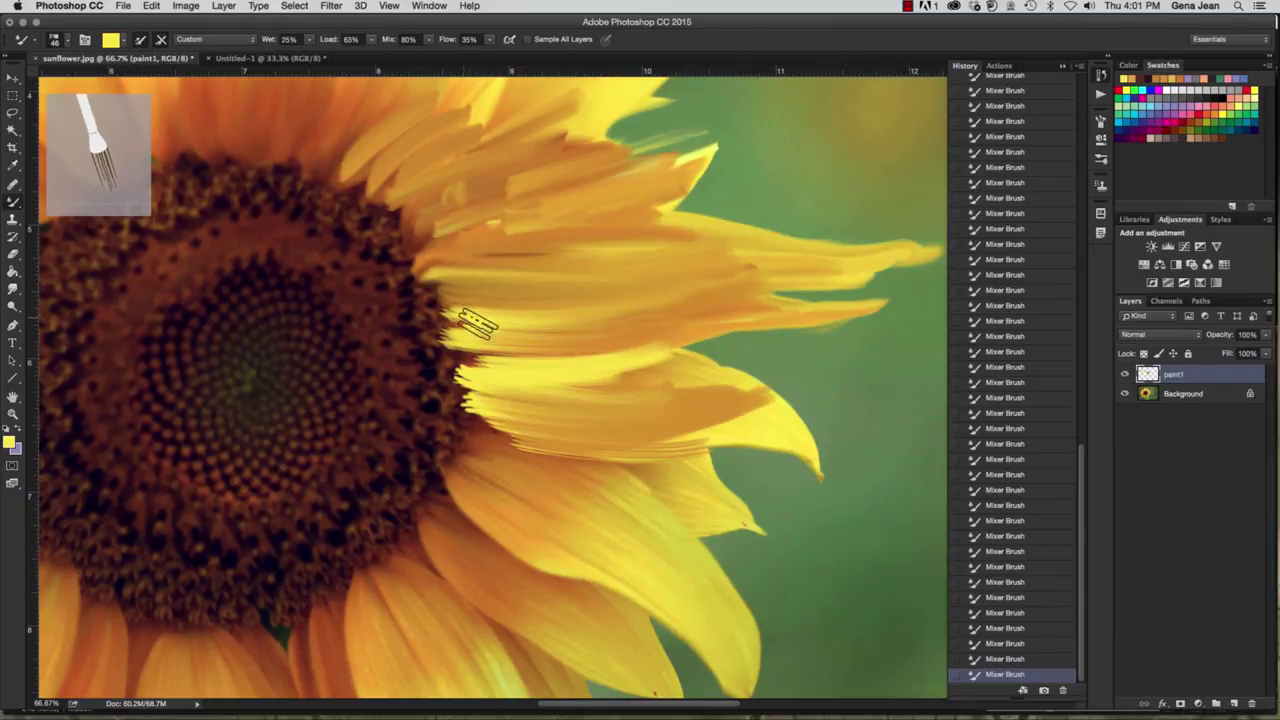
click(54, 40)
click(540, 368)
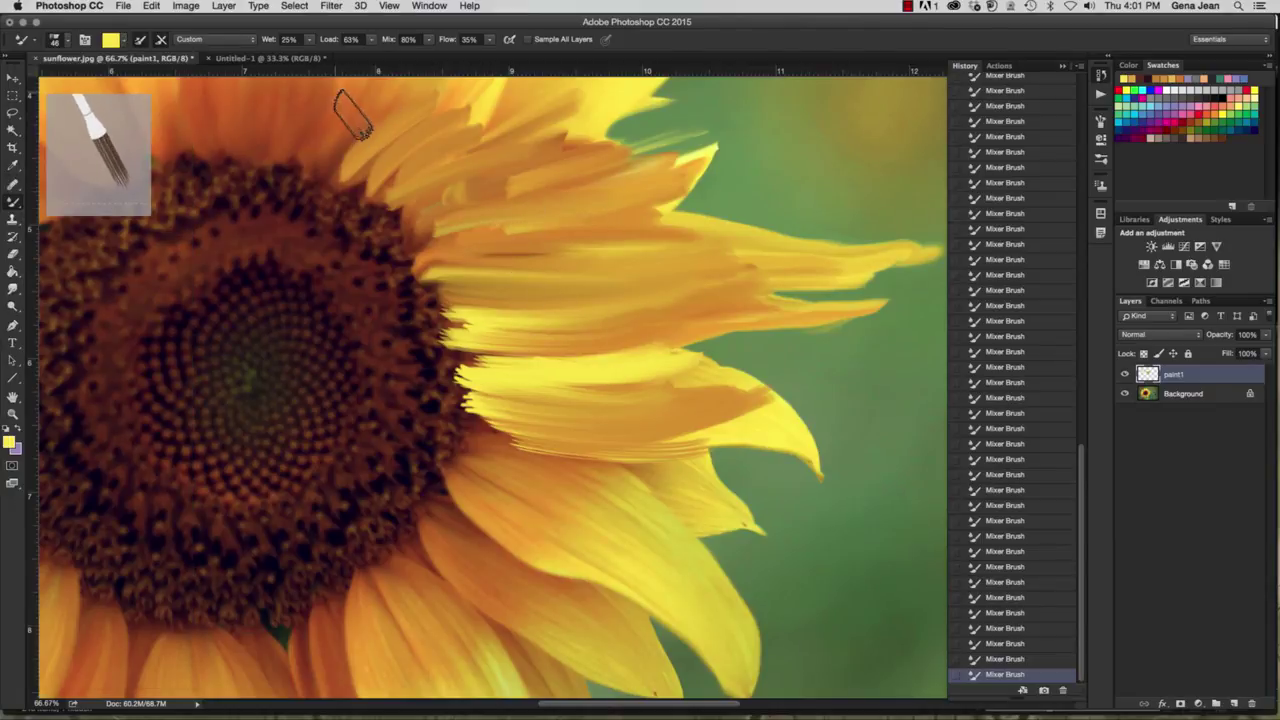
Step: Paint bright yellow streaks on the upper and lower petals, undoing a stray guide
drag(345, 95, 315, 125)
drag(360, 70, 305, 129)
key(ctrl+z)
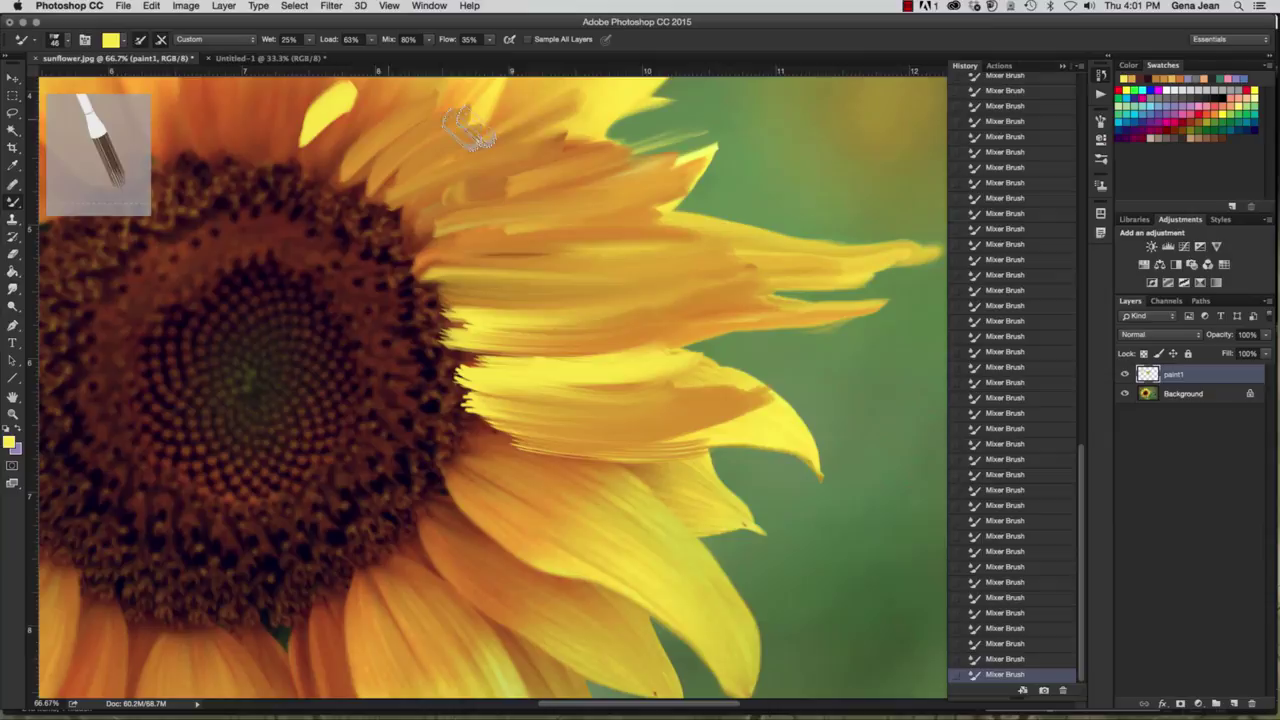
drag(506, 500, 640, 555)
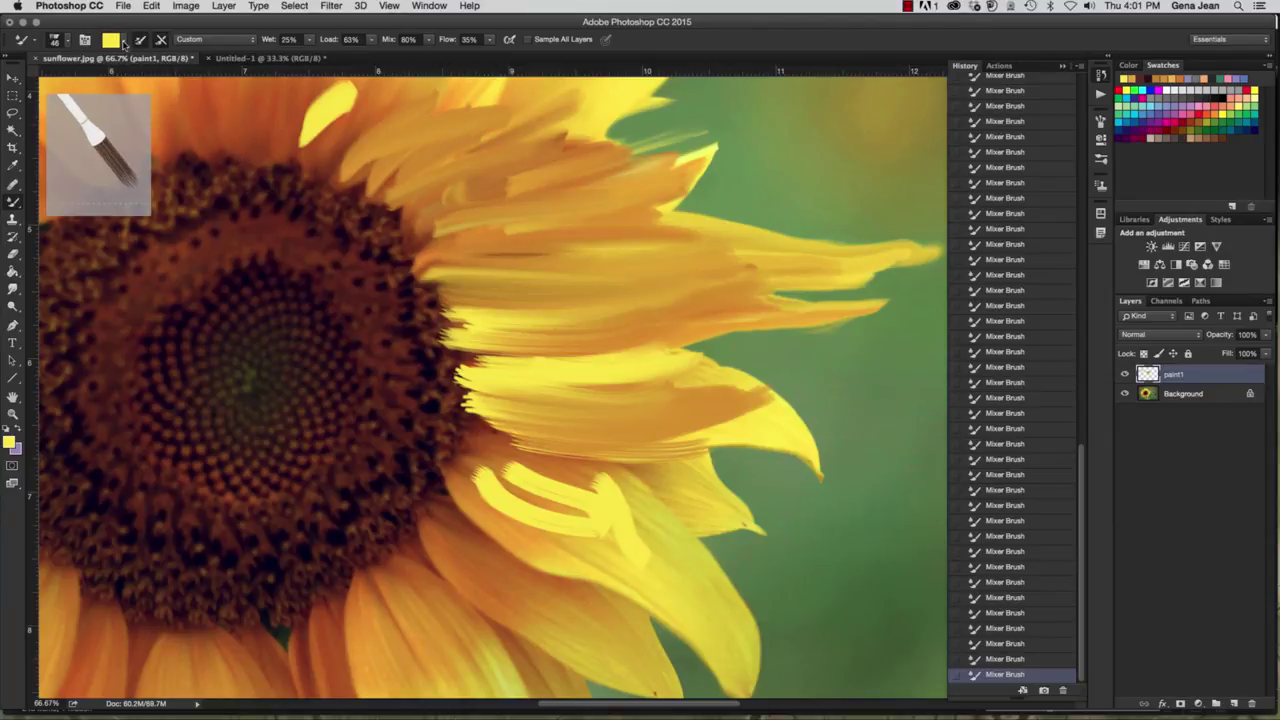
Step: Brush feathered yellow strokes across the green background, lower petal and centre edge
drag(740, 135, 910, 200)
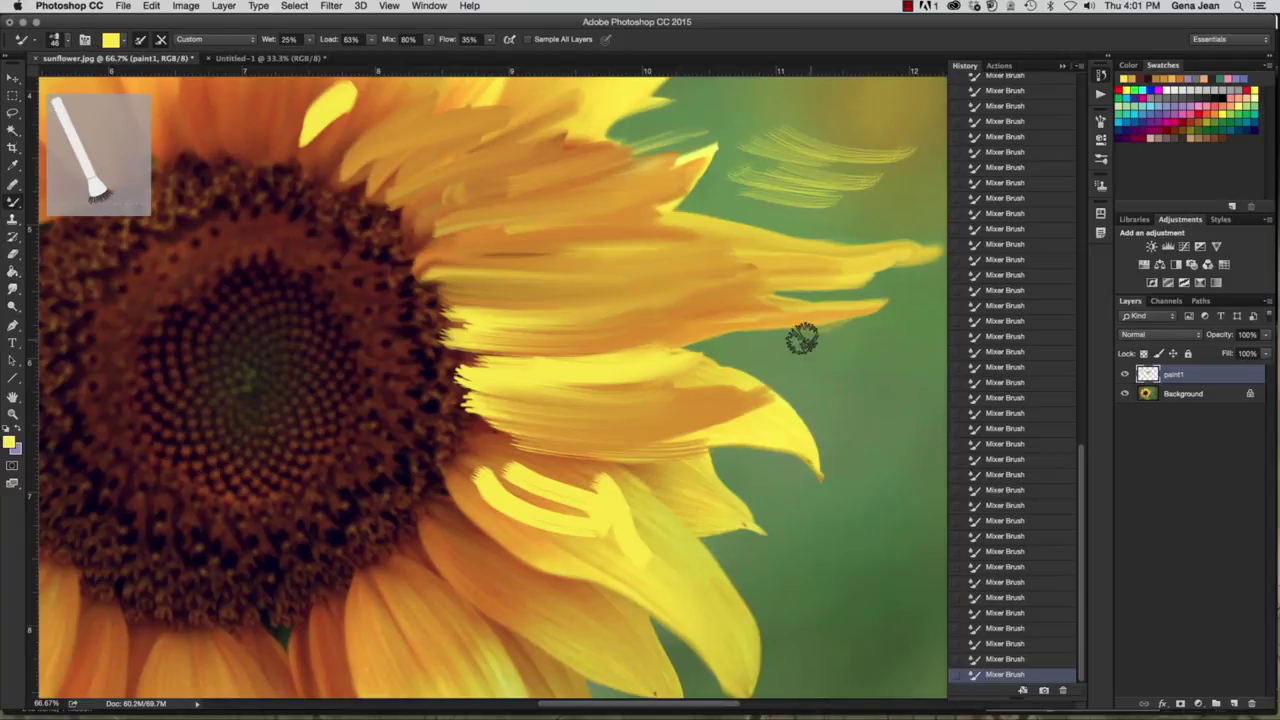
drag(800, 340, 945, 388)
drag(760, 345, 875, 382)
mouse_move(913, 430)
mouse_down()
mouse_move(803, 363)
mouse_move(843, 506)
mouse_move(870, 540)
mouse_up()
mouse_move(771, 527)
mouse_down()
mouse_move(803, 534)
mouse_move(789, 554)
mouse_move(923, 617)
mouse_move(910, 570)
mouse_up()
mouse_move(440, 510)
mouse_down()
mouse_move(480, 586)
mouse_move(471, 520)
mouse_move(490, 565)
mouse_up()
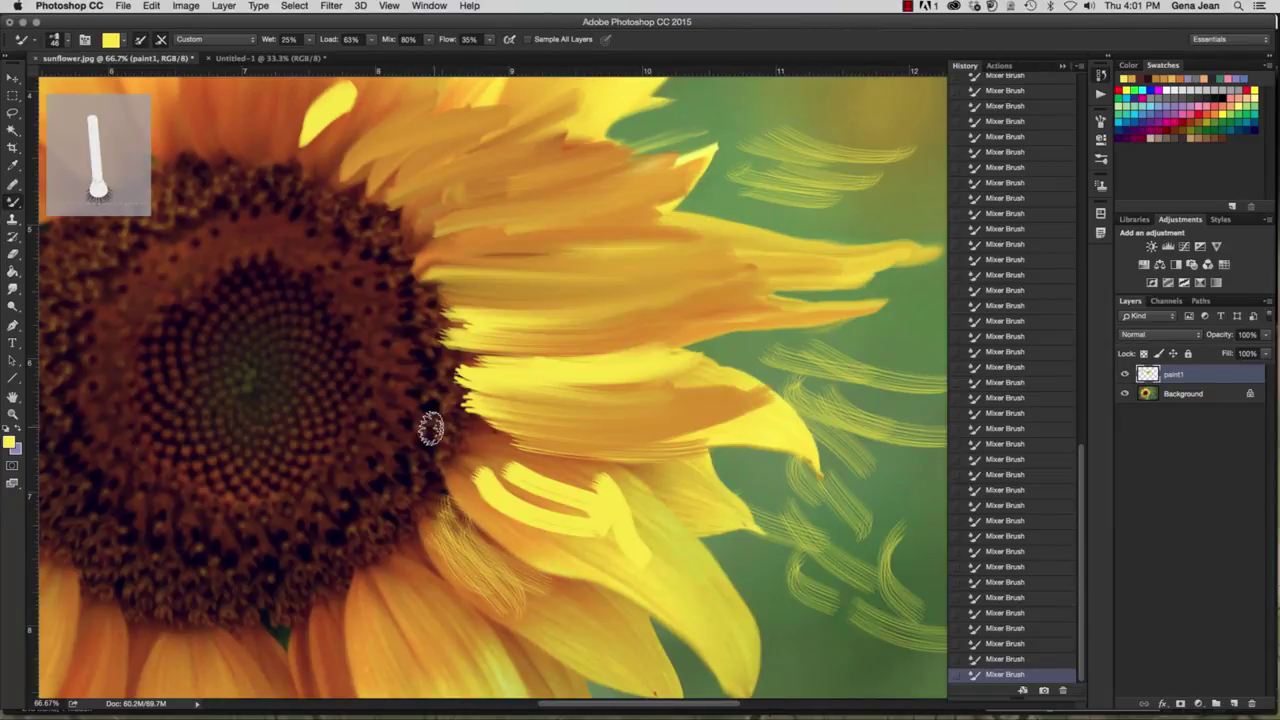
drag(429, 430, 411, 417)
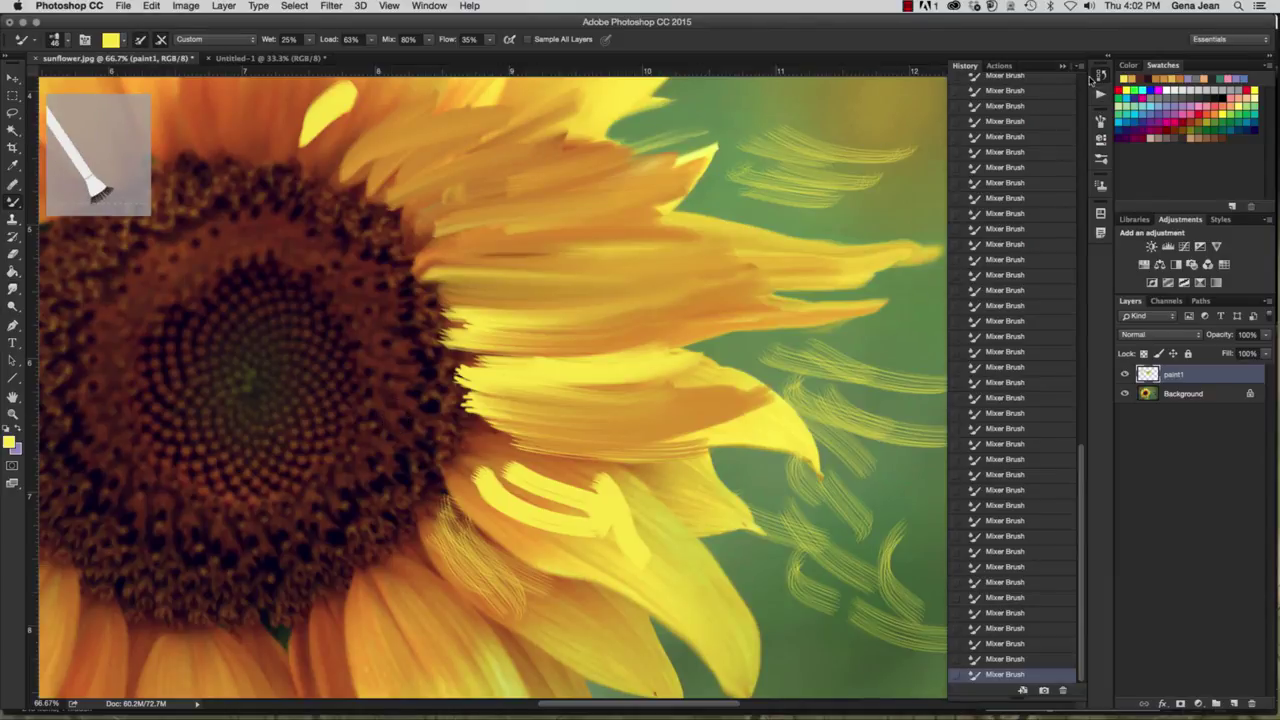
Step: Revert to the unpainted photo and add an empty layer named paint1
scroll(1078, 100, up, 5)
scroll(1017, 204, up, 5)
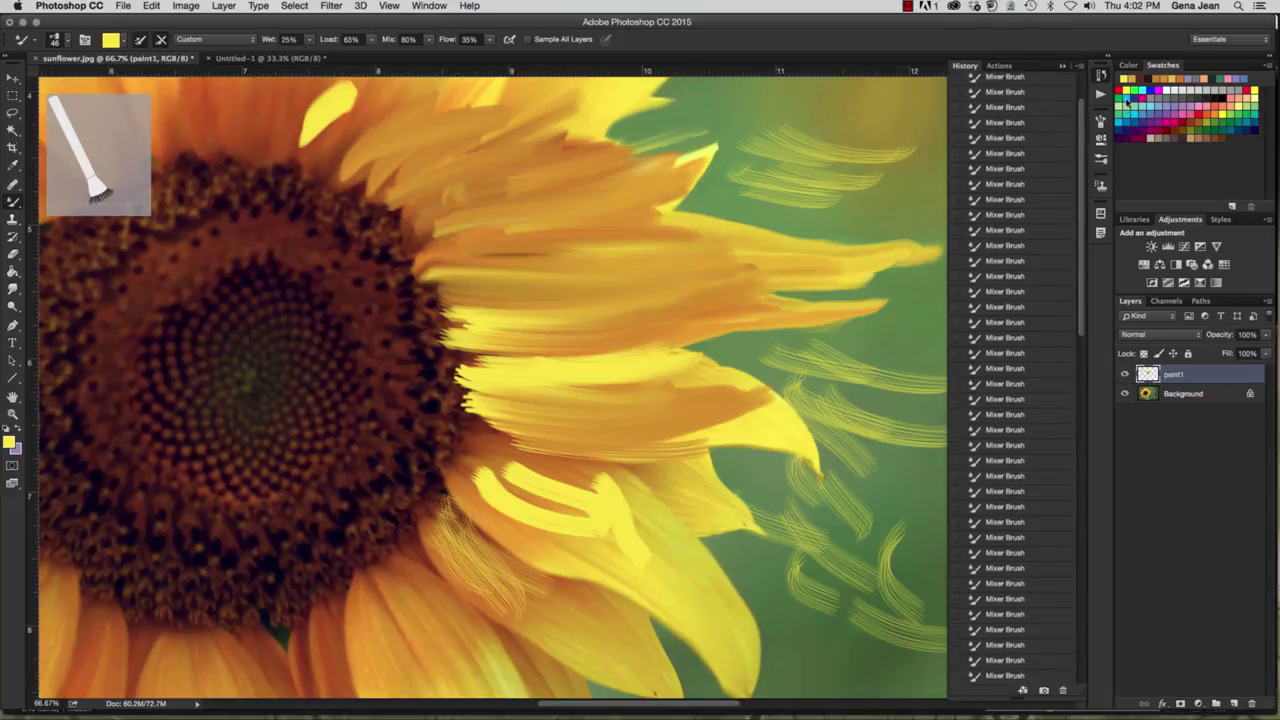
scroll(1017, 204, up, 5)
click(1008, 81)
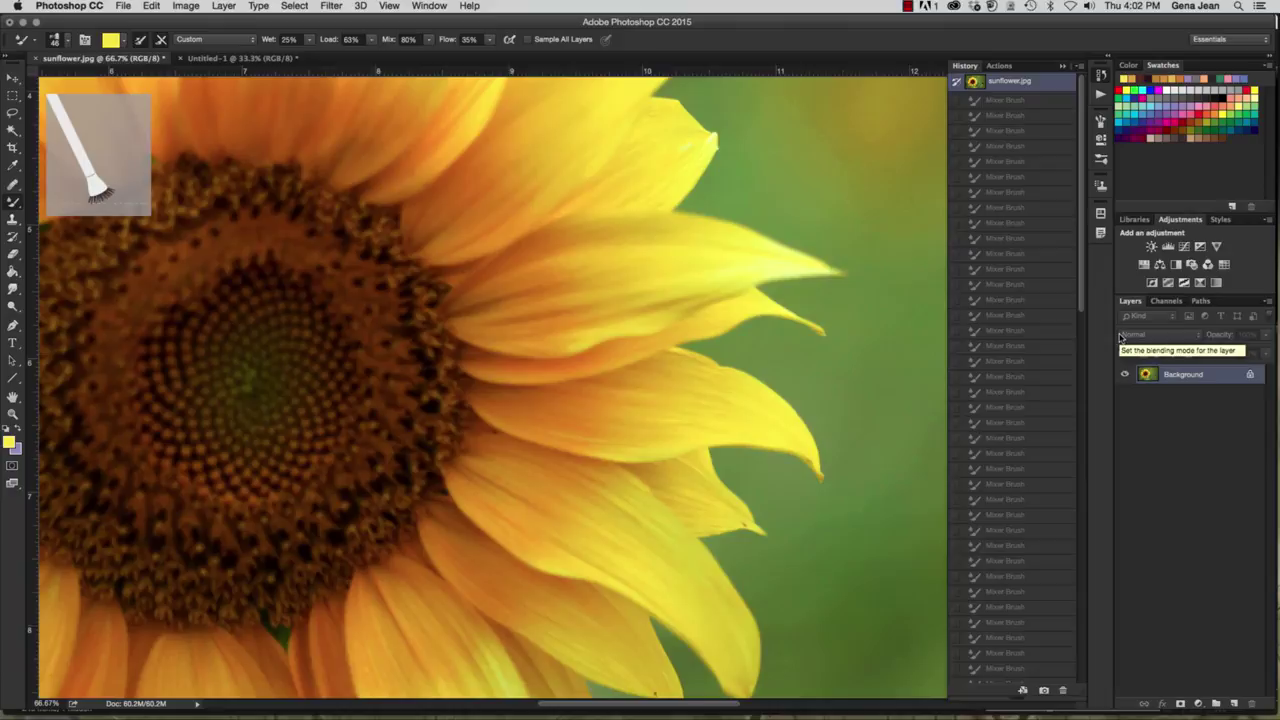
key(super+shift+n)
text(paint1)
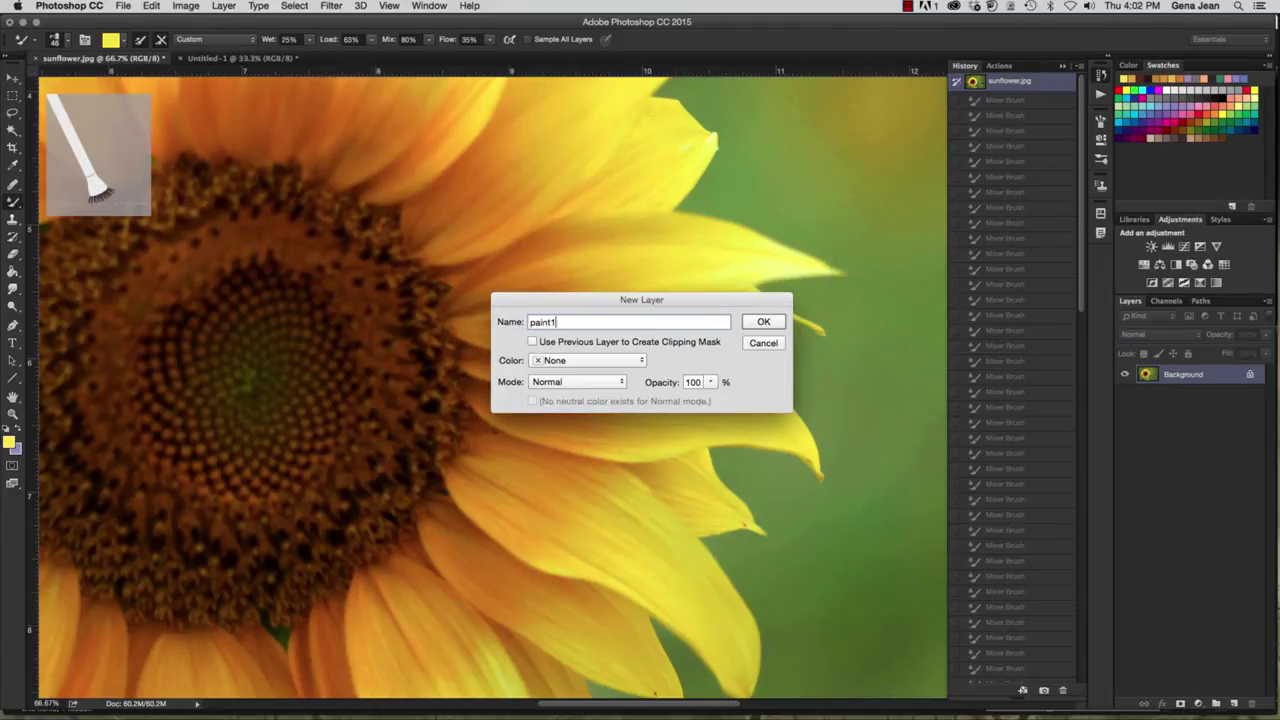
click(763, 321)
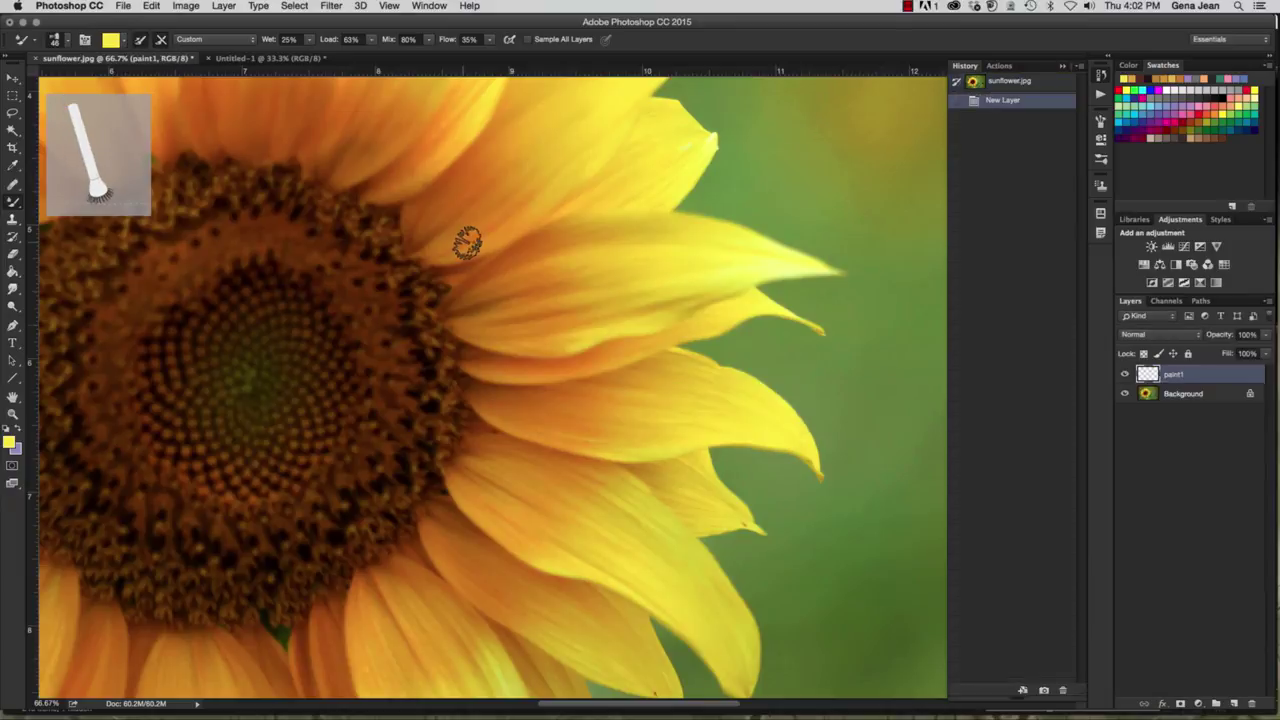
Step: Shrink the Mixer Brush to 30 and blend strokes along the right petal tip
key(bracketleft)
key(bracketleft)
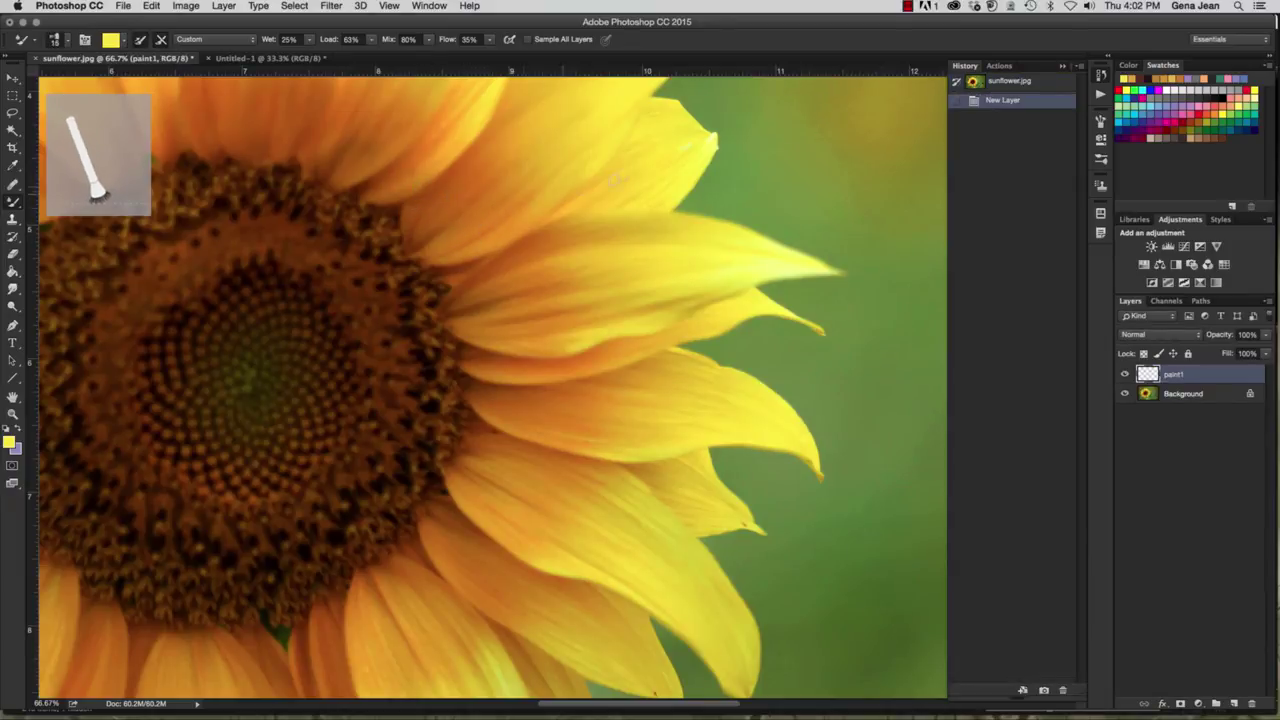
drag(681, 234, 702, 231)
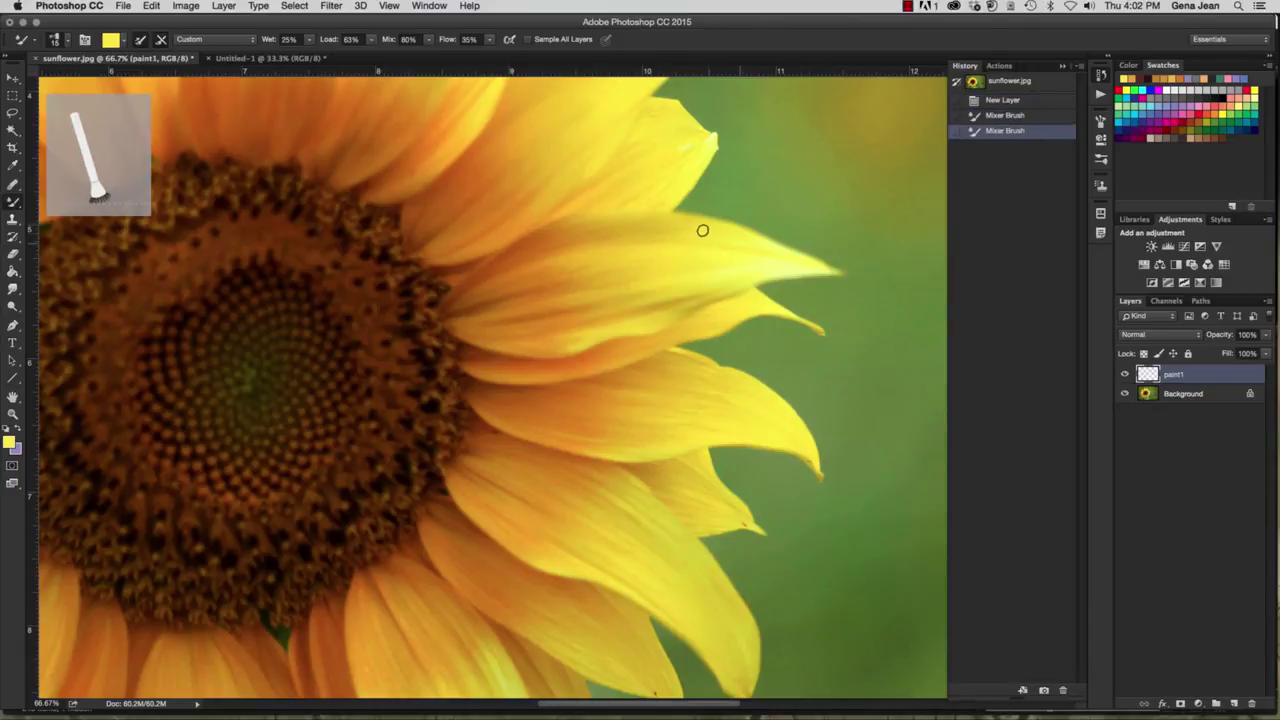
drag(790, 259, 731, 231)
mouse_move(828, 271)
mouse_down()
mouse_move(697, 280)
mouse_move(840, 274)
mouse_move(786, 284)
mouse_move(719, 264)
mouse_move(733, 251)
mouse_move(666, 283)
mouse_move(728, 329)
mouse_up()
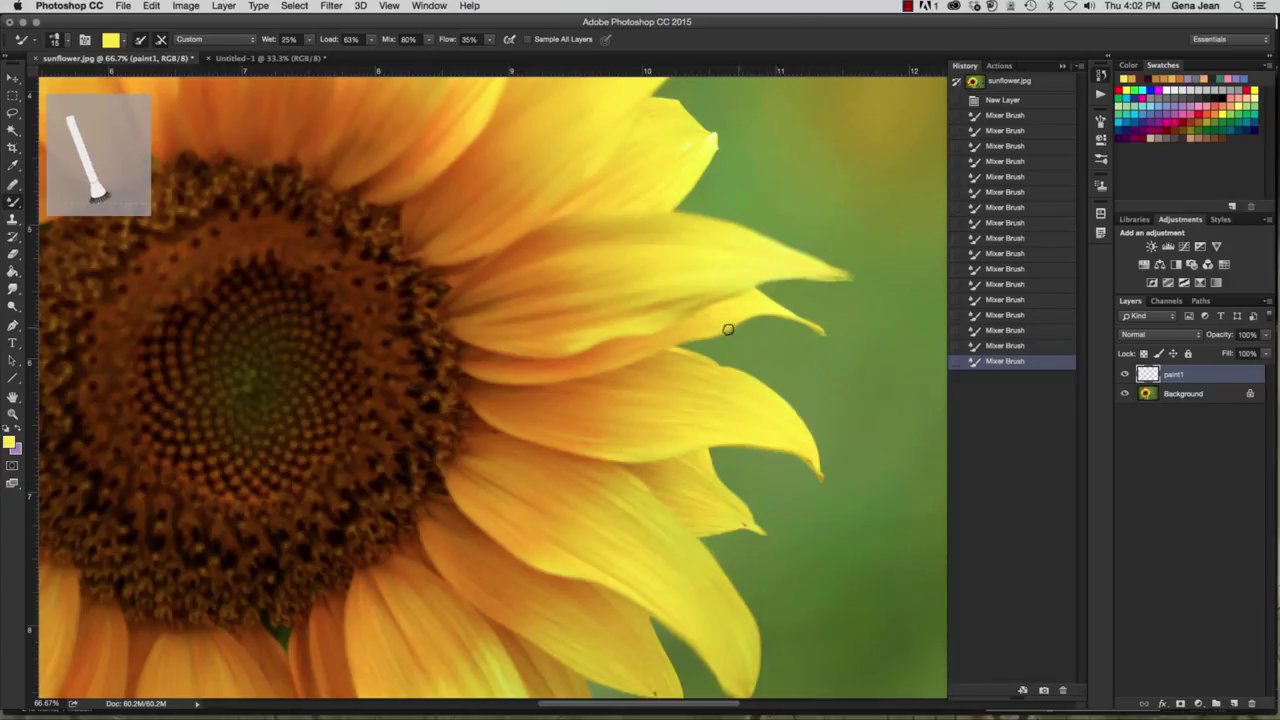
Step: Paint strokes along the lower petal edge, undoing two unwanted trial strokes
drag(822, 316, 792, 315)
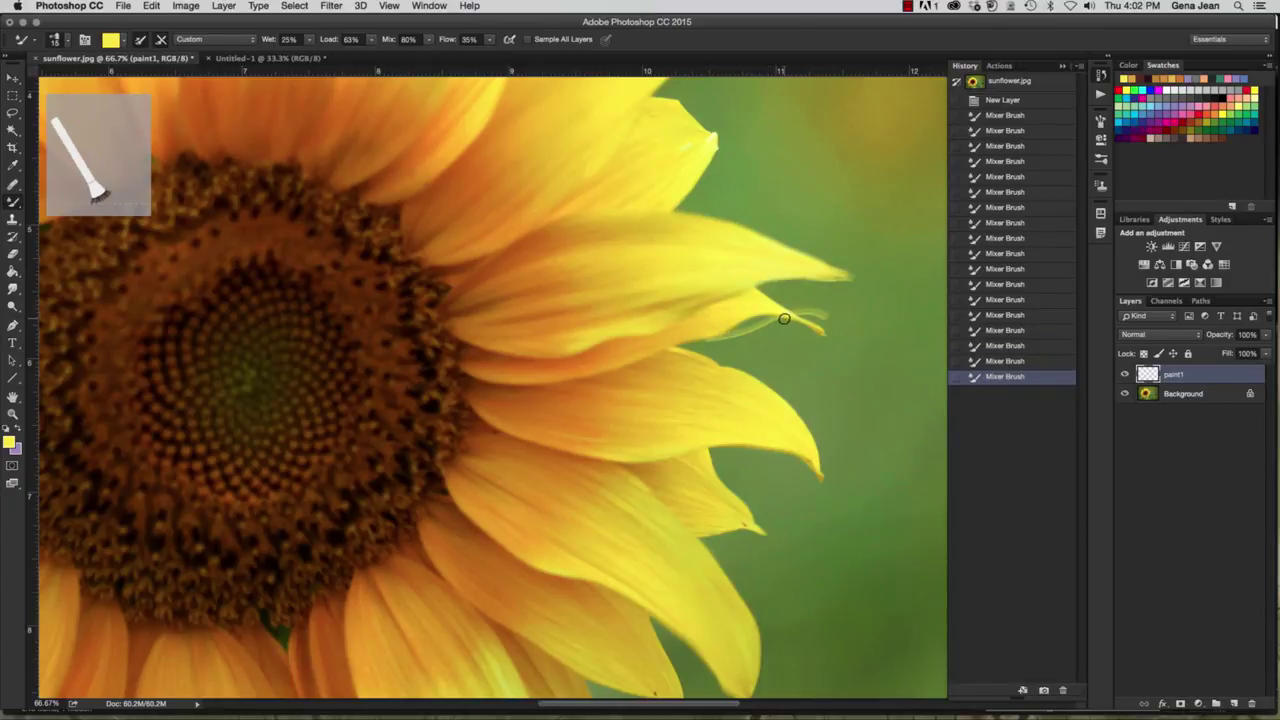
key(ctrl+z)
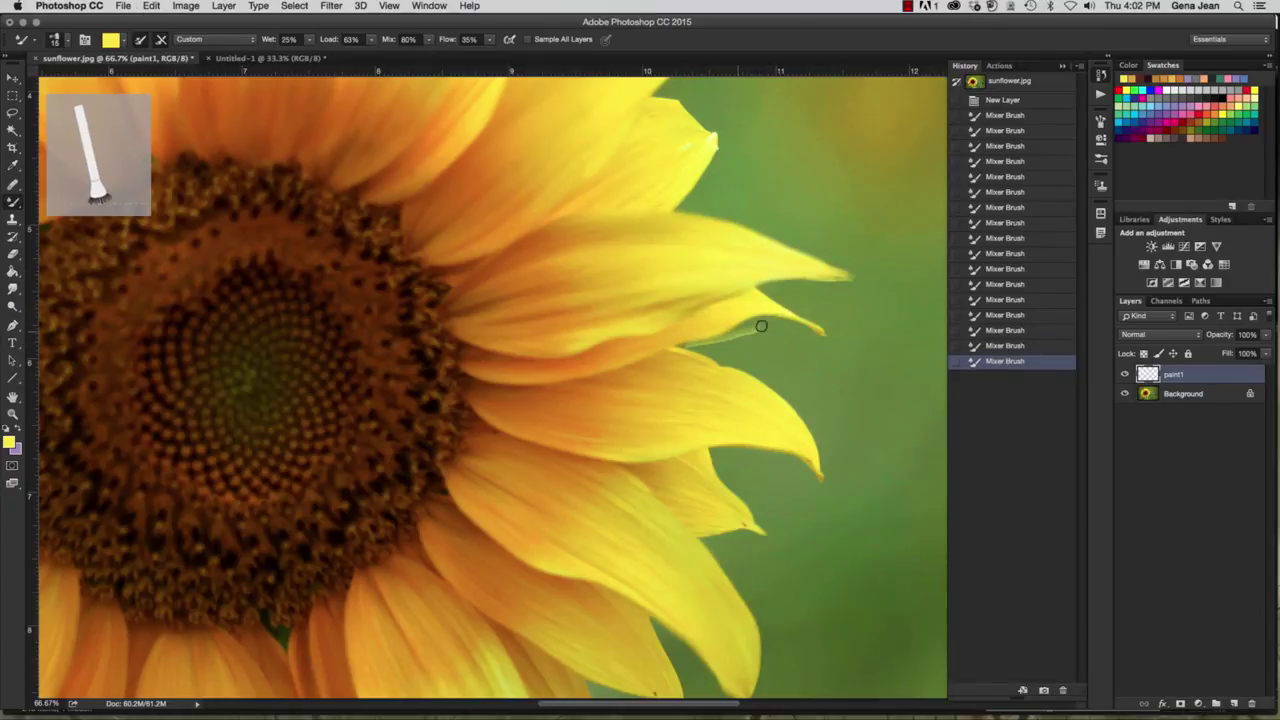
drag(761, 326, 809, 326)
key(ctrl+z)
mouse_move(808, 325)
mouse_down()
mouse_move(792, 313)
mouse_move(700, 342)
mouse_up()
mouse_move(723, 337)
mouse_down()
mouse_move(590, 358)
mouse_move(700, 345)
mouse_up()
drag(694, 340, 470, 372)
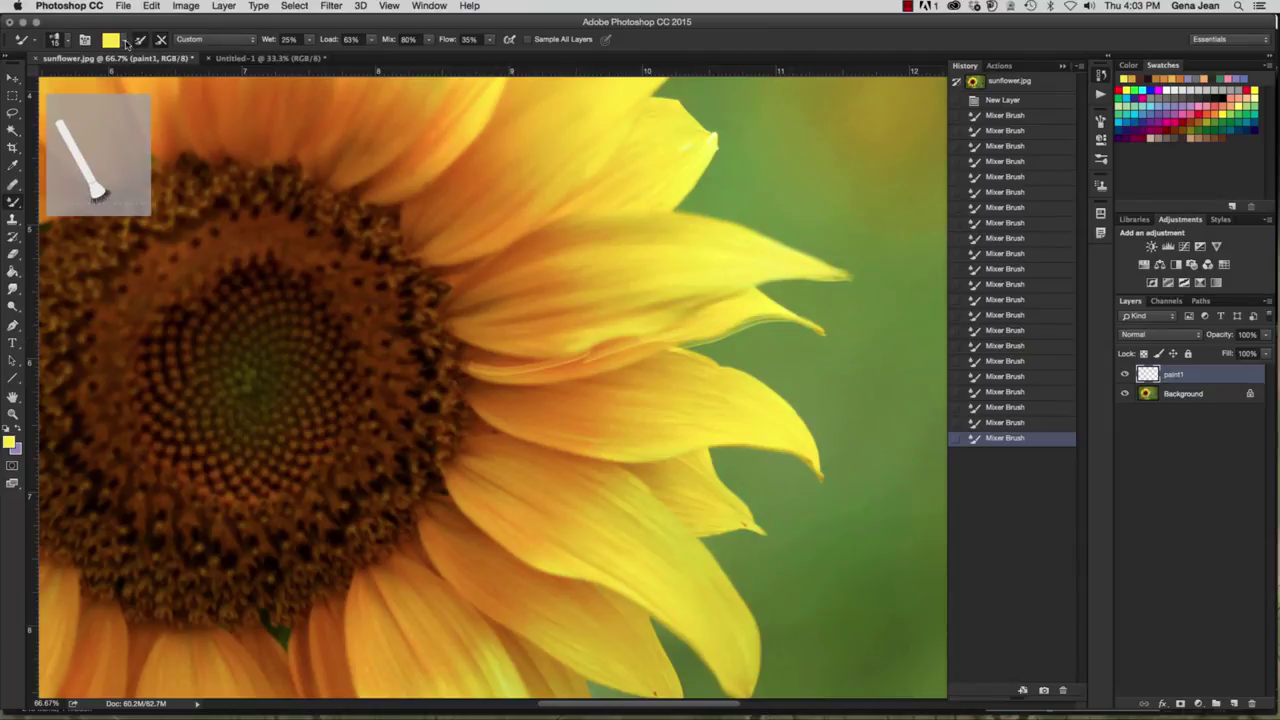
Step: Paint light streaks across the middle petal
click(60, 42)
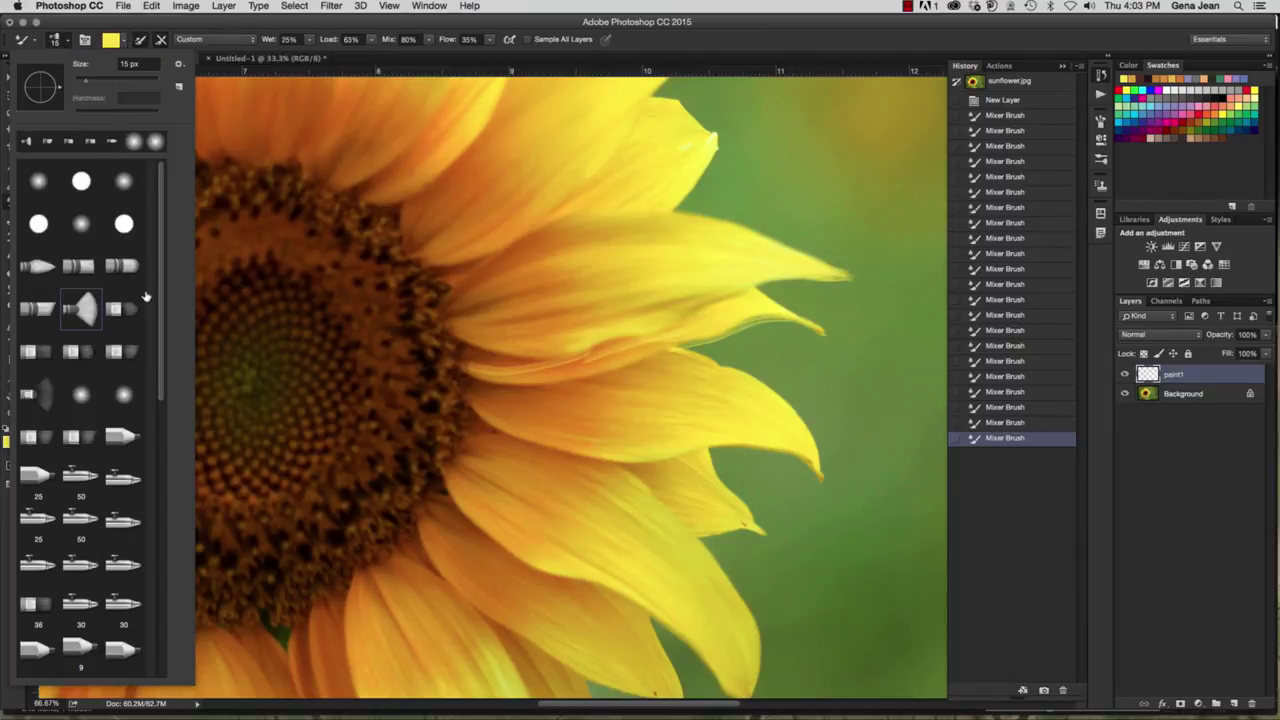
drag(512, 395, 655, 378)
drag(550, 401, 698, 407)
drag(578, 410, 652, 424)
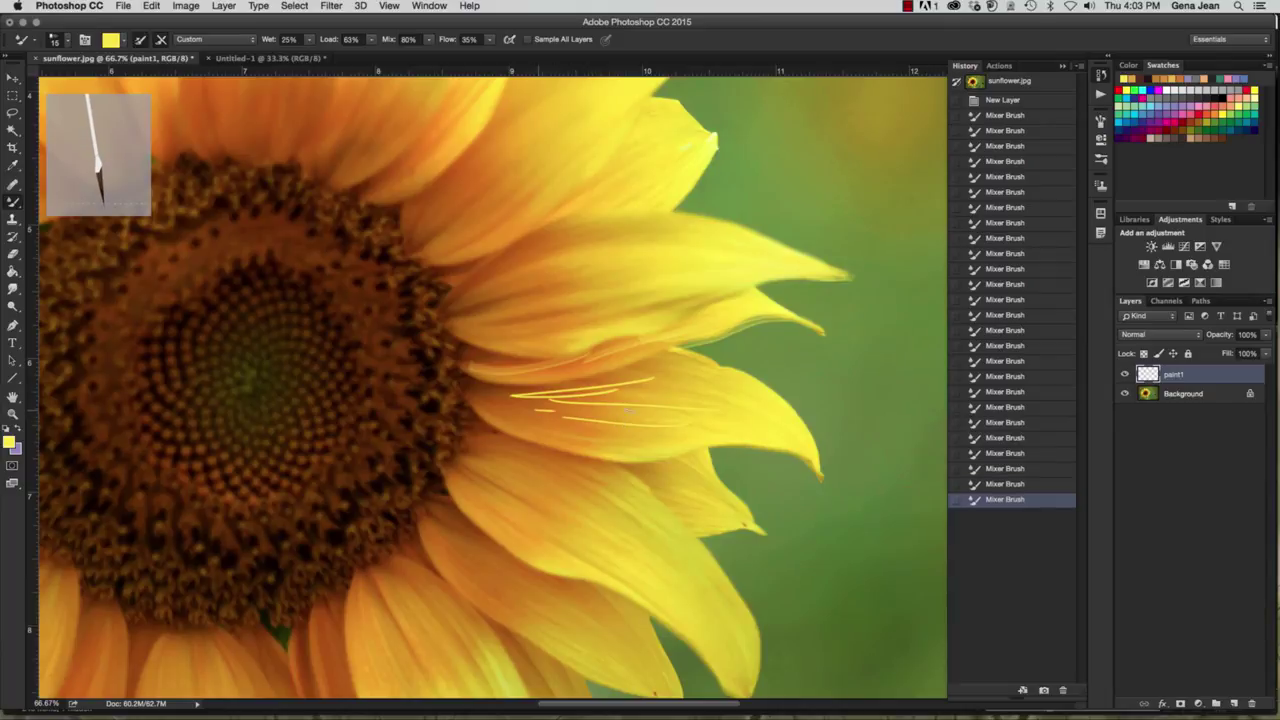
drag(534, 414, 658, 408)
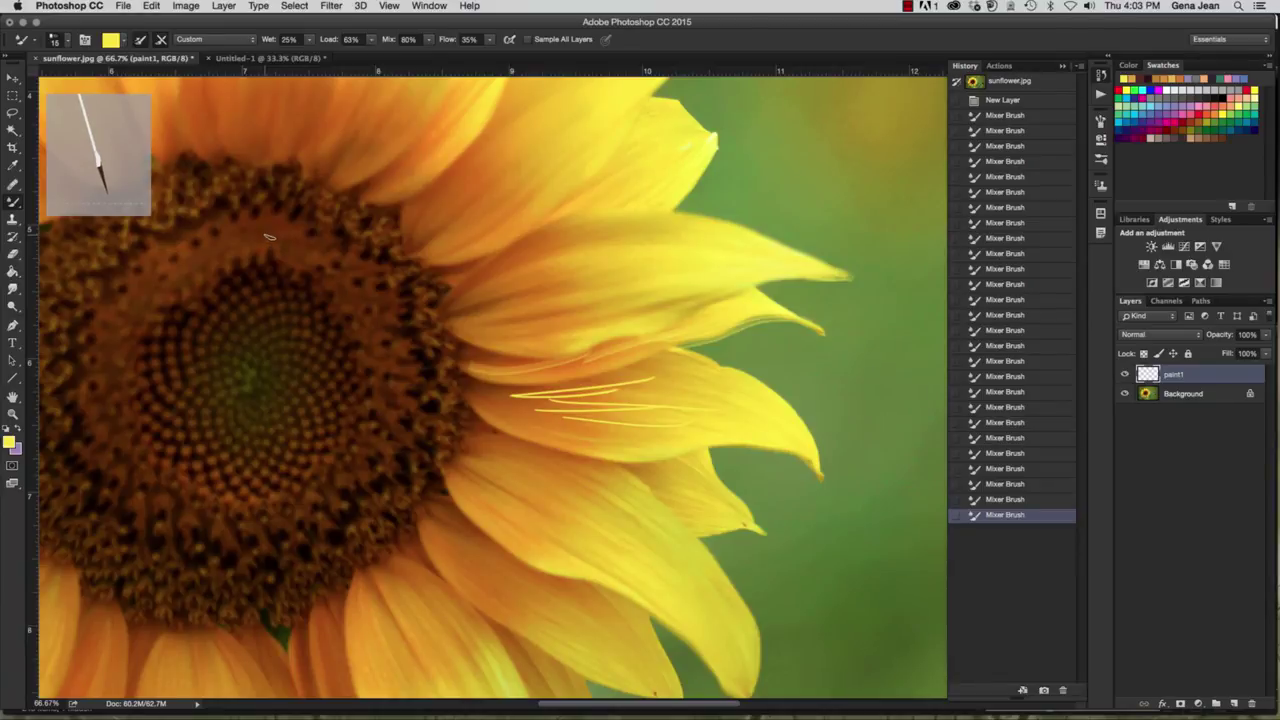
Step: Pick a dark brown and dab it onto the flower centre
alt+click(218, 310)
click(198, 316)
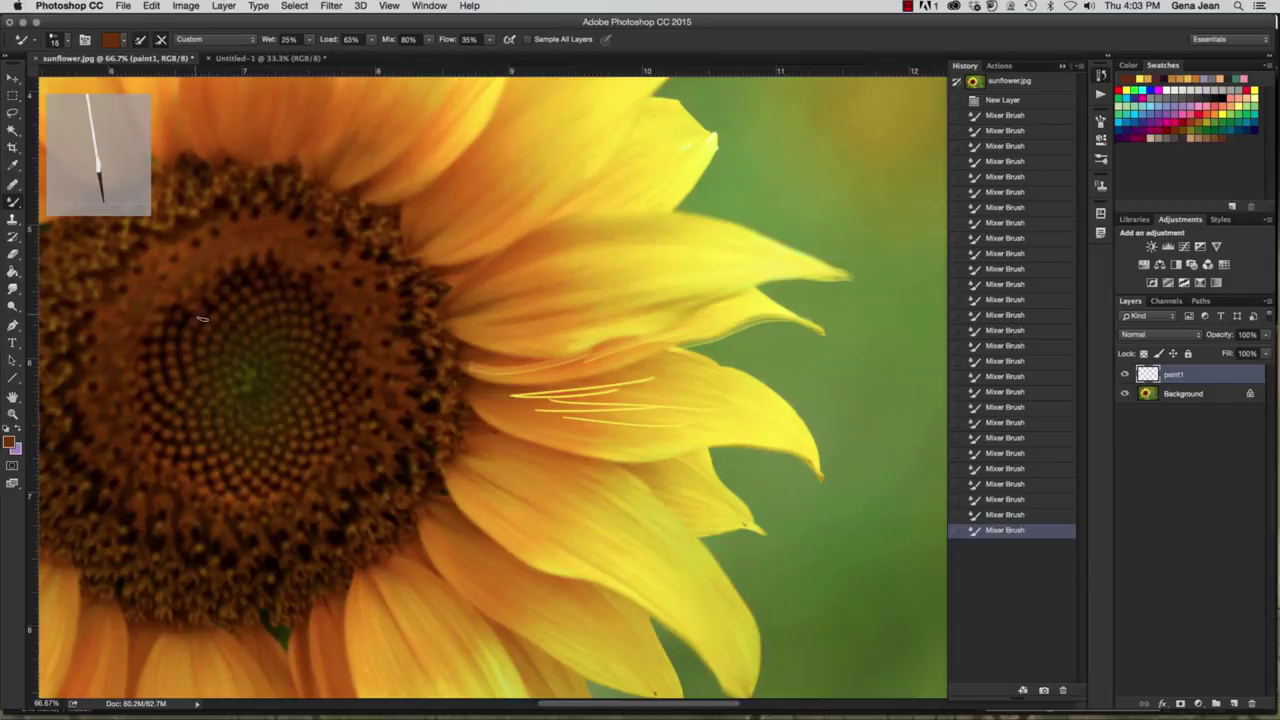
click(192, 318)
click(189, 319)
click(187, 327)
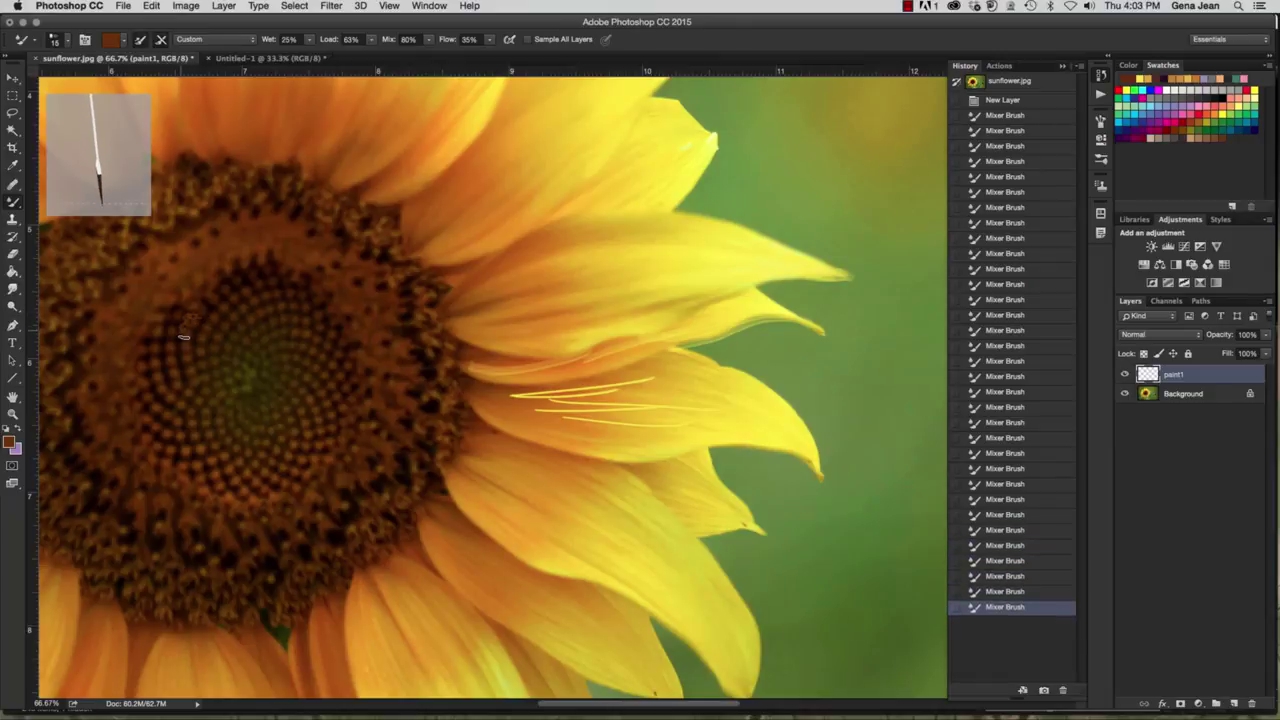
click(192, 334)
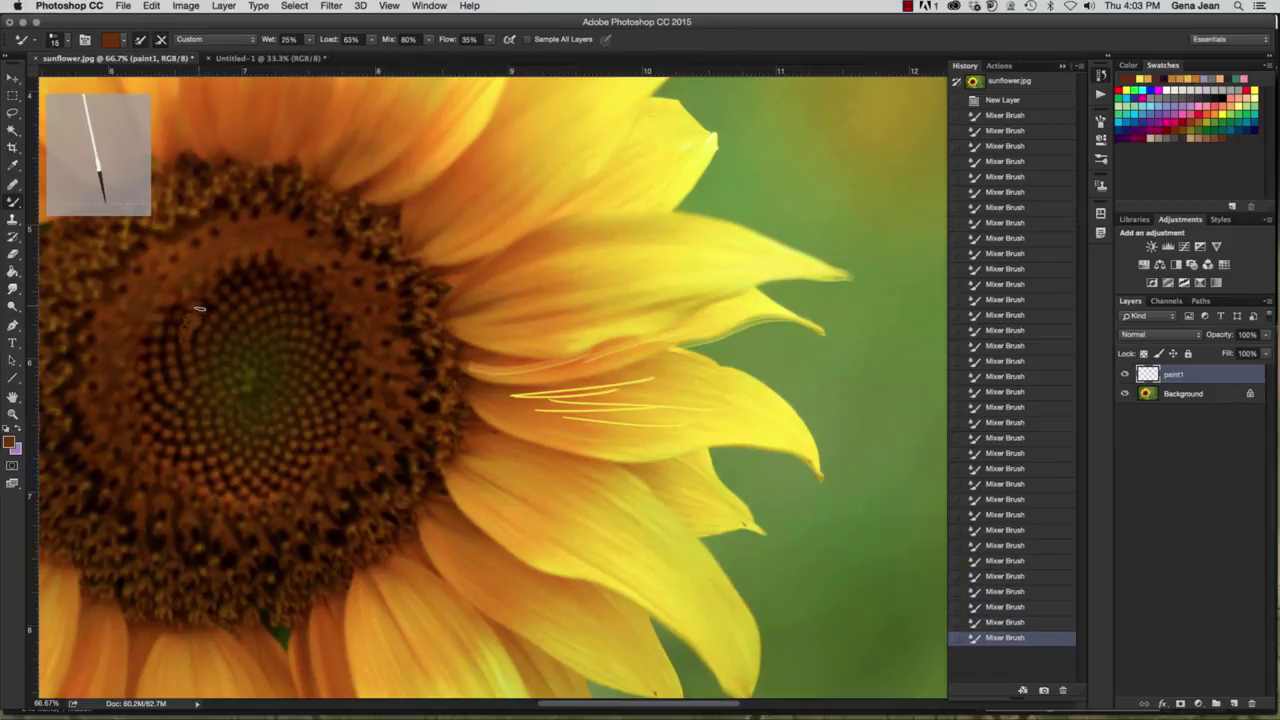
drag(198, 310, 213, 304)
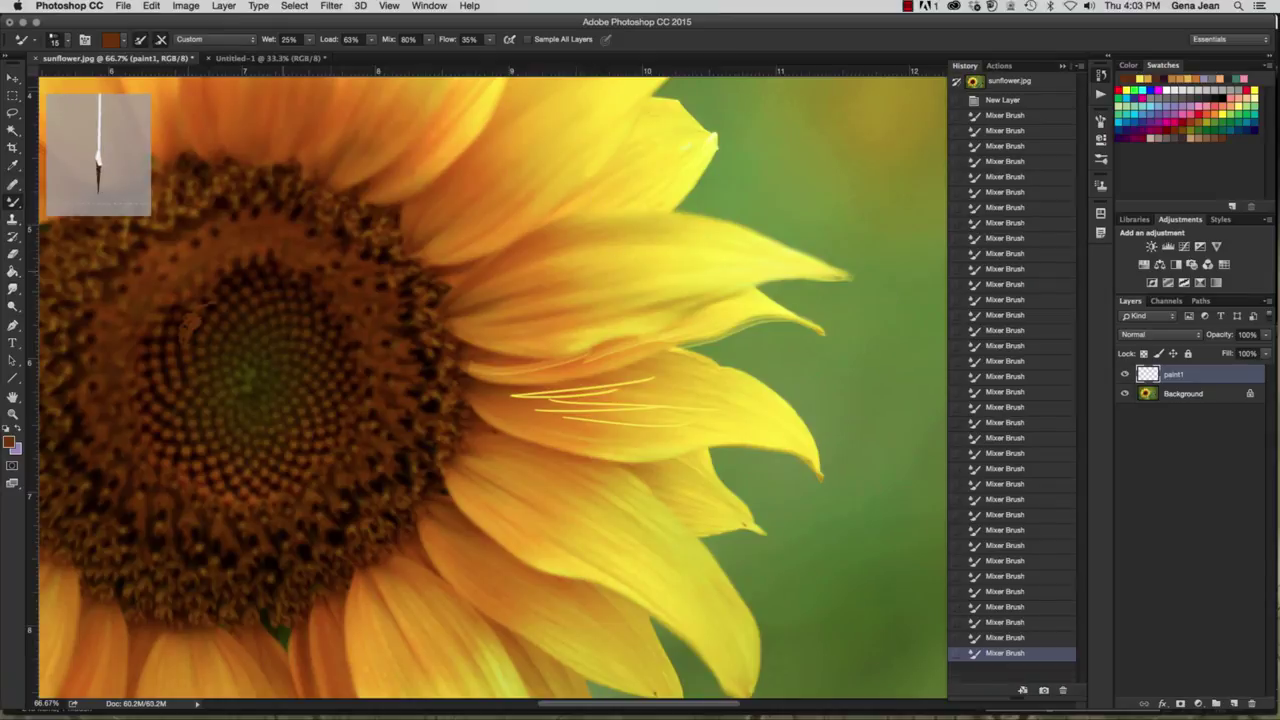
Step: Revert History to New Layer, sample the centre's brown, and smooth its right edge
click(1003, 100)
click(63, 42)
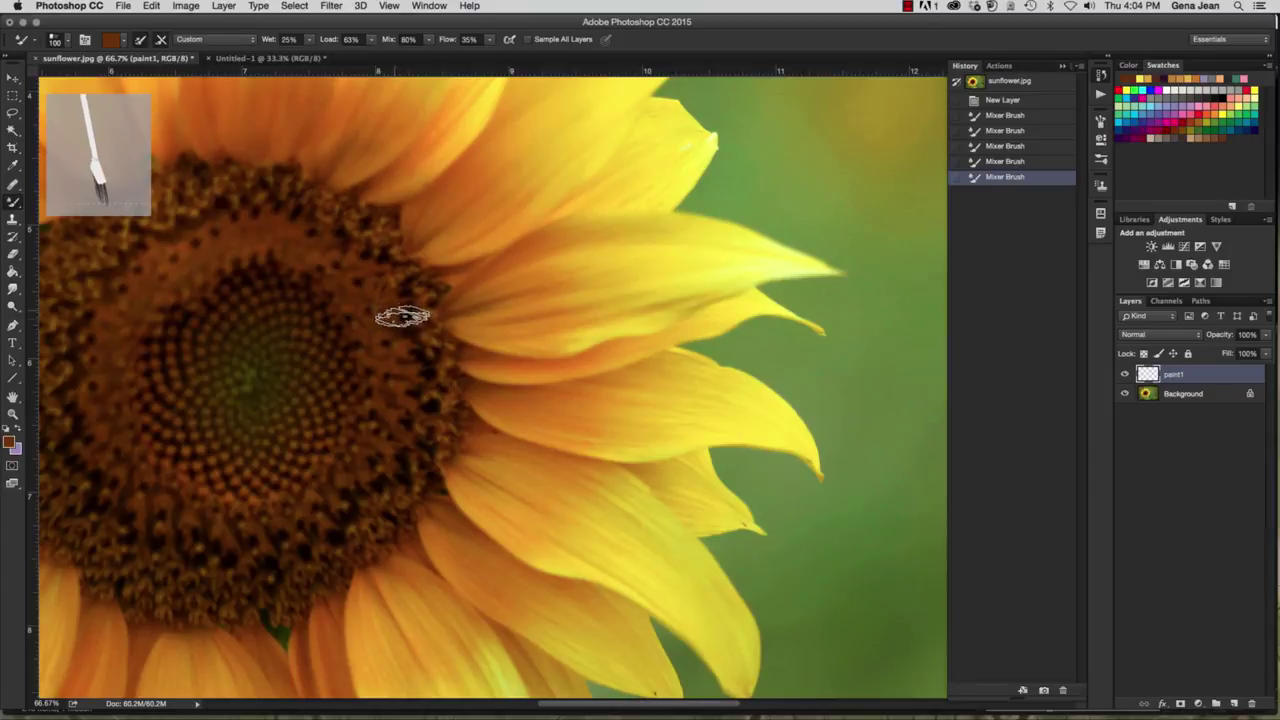
drag(403, 318, 388, 308)
mouse_move(388, 308)
mouse_down()
mouse_move(357, 286)
mouse_move(351, 320)
mouse_move(386, 337)
mouse_move(360, 349)
mouse_move(408, 357)
mouse_move(374, 377)
mouse_move(423, 400)
mouse_move(320, 223)
mouse_up()
key(i)
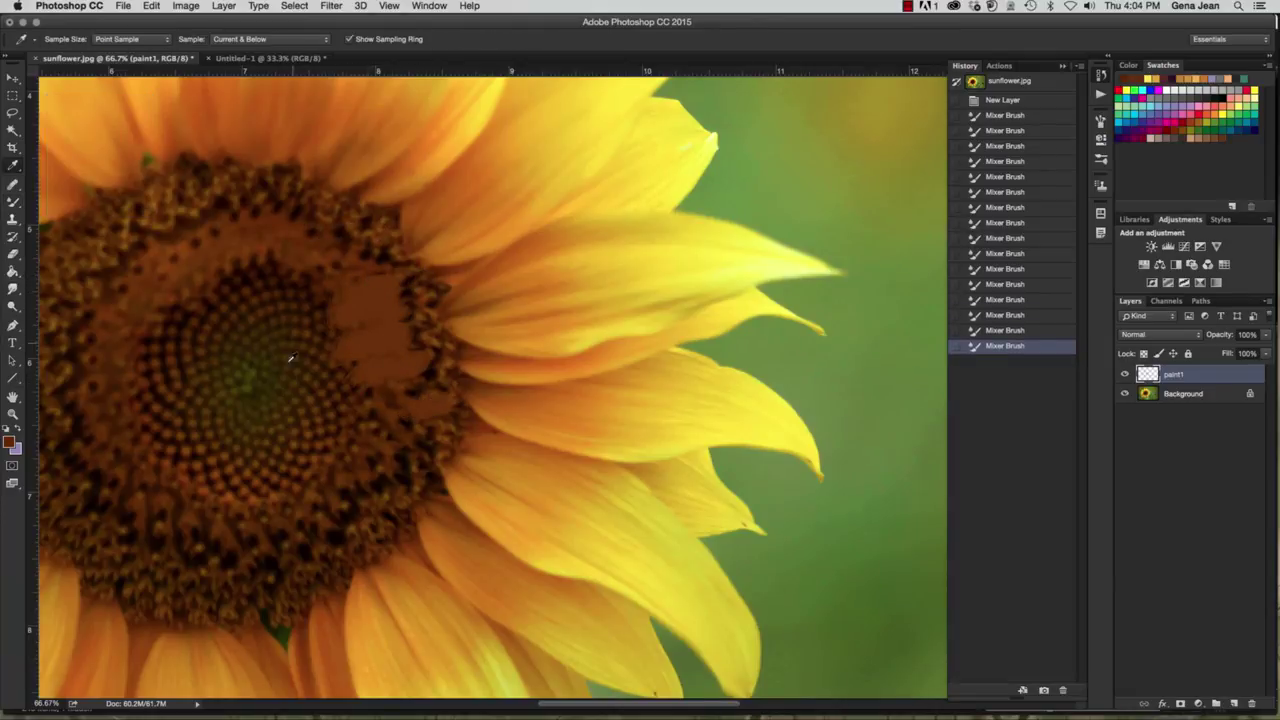
click(184, 243)
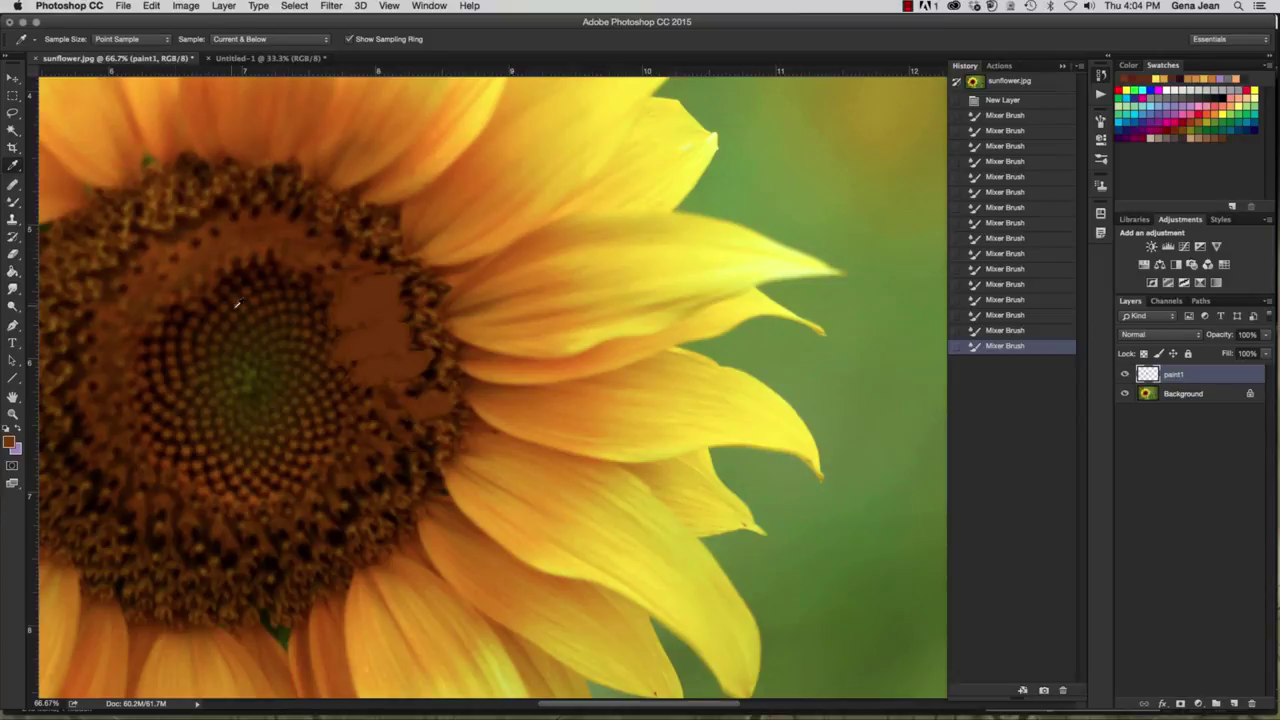
key(b)
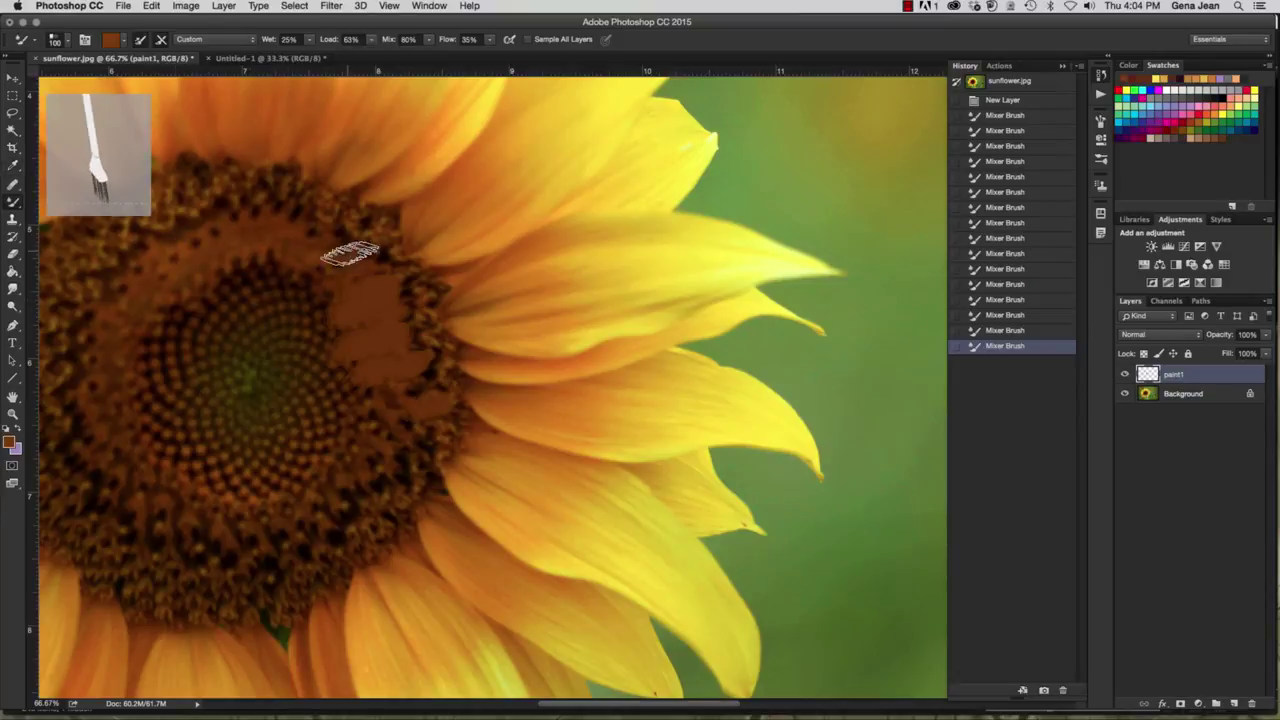
mouse_move(349, 251)
mouse_down()
mouse_move(420, 302)
mouse_move(400, 314)
mouse_move(414, 320)
mouse_move(409, 343)
mouse_up()
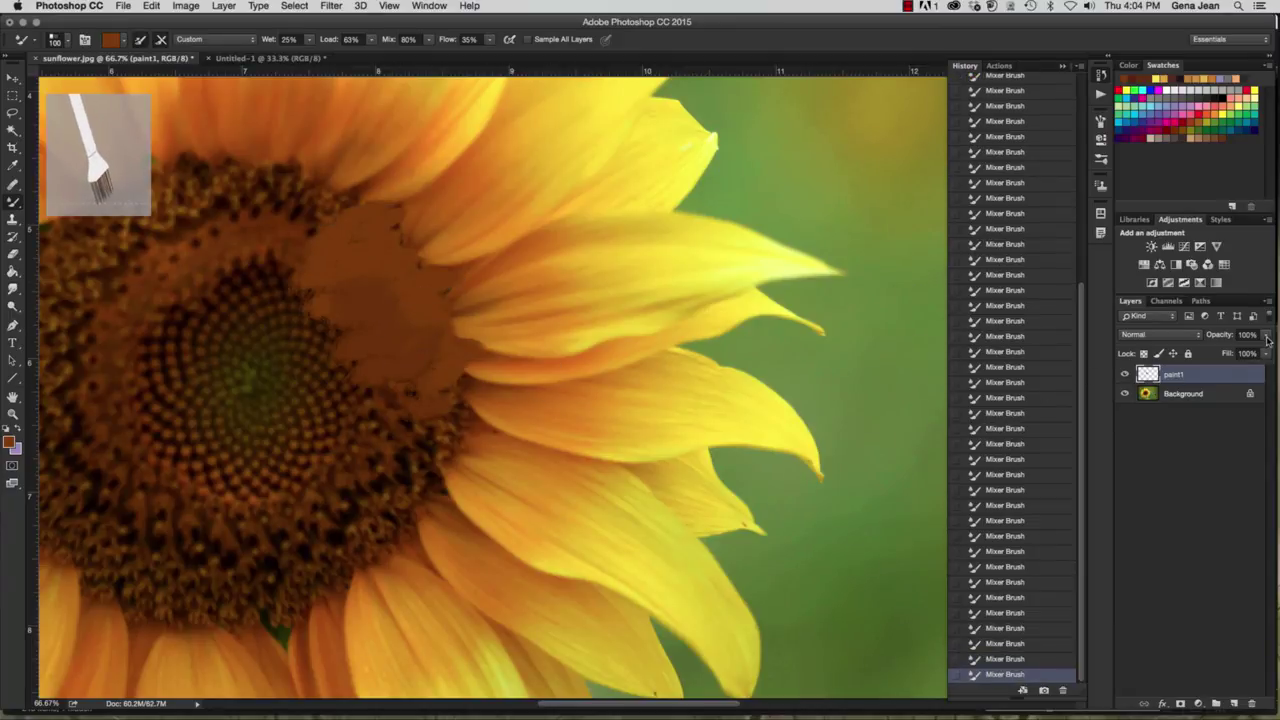
Step: Lower paint1 to about 58% opacity and select the Background layer
click(1227, 351)
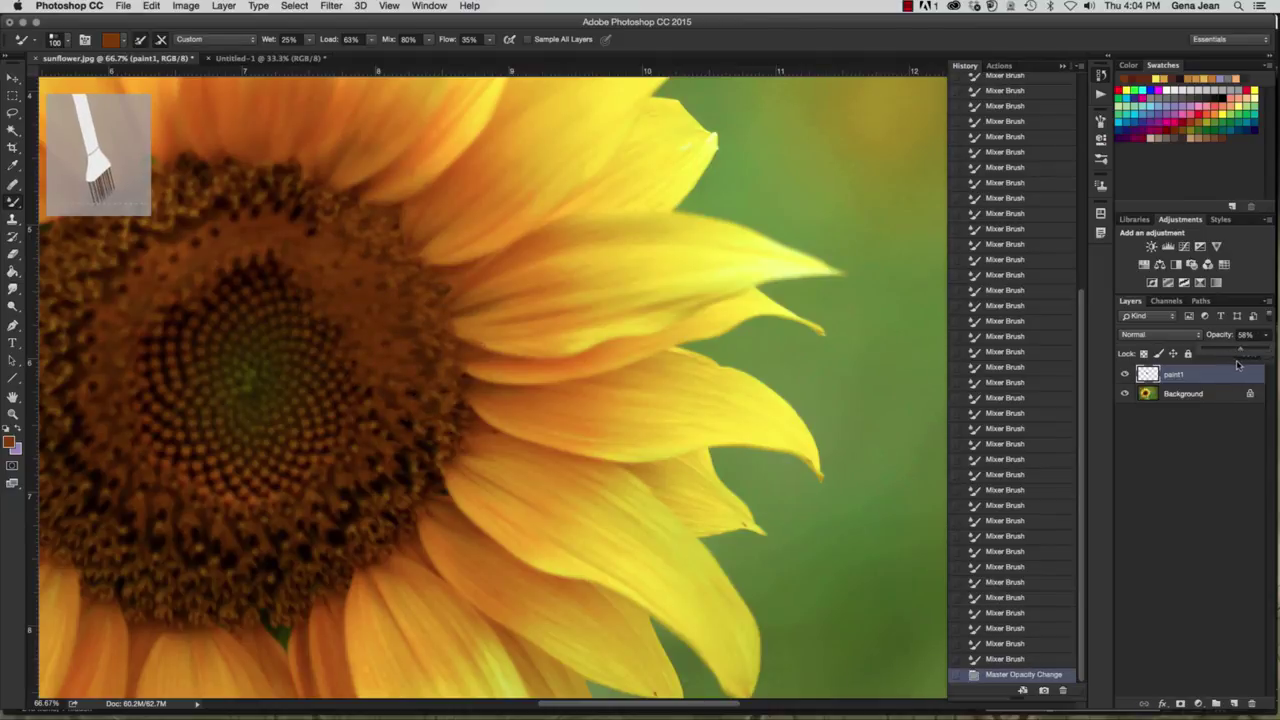
click(1147, 396)
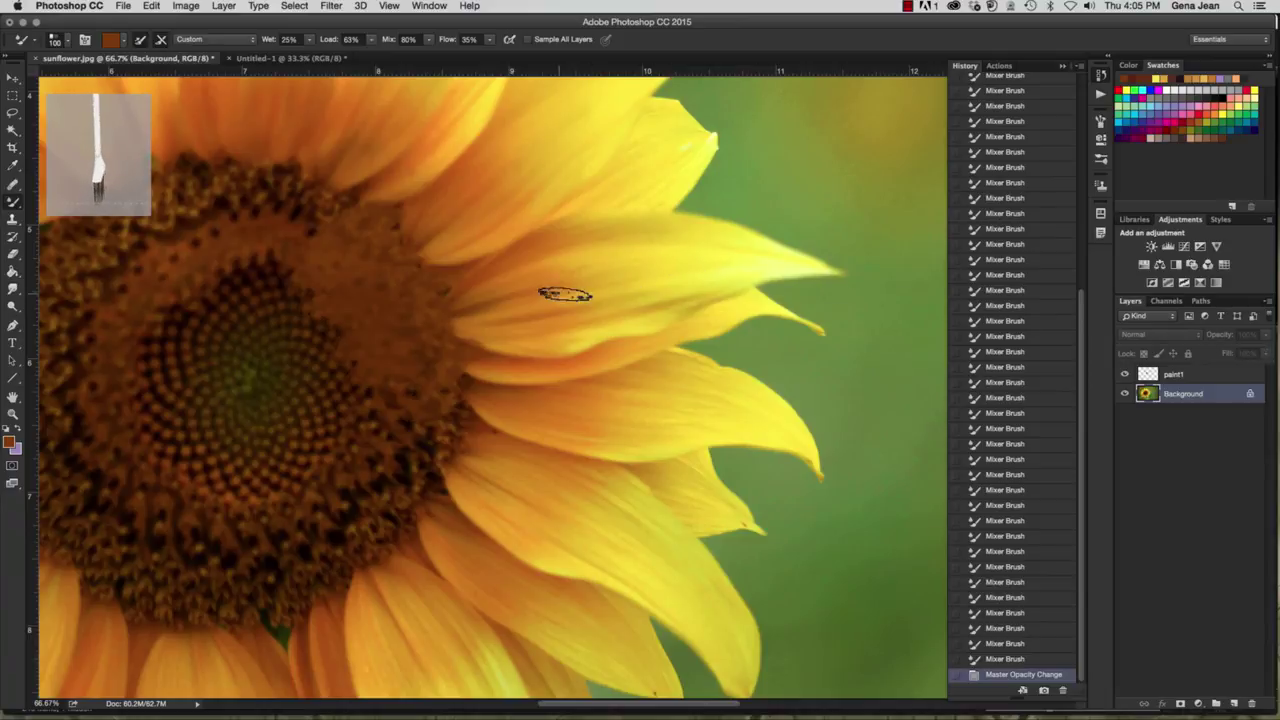
Step: Sample orange from the petal base and streak it along the long right petal
key(i)
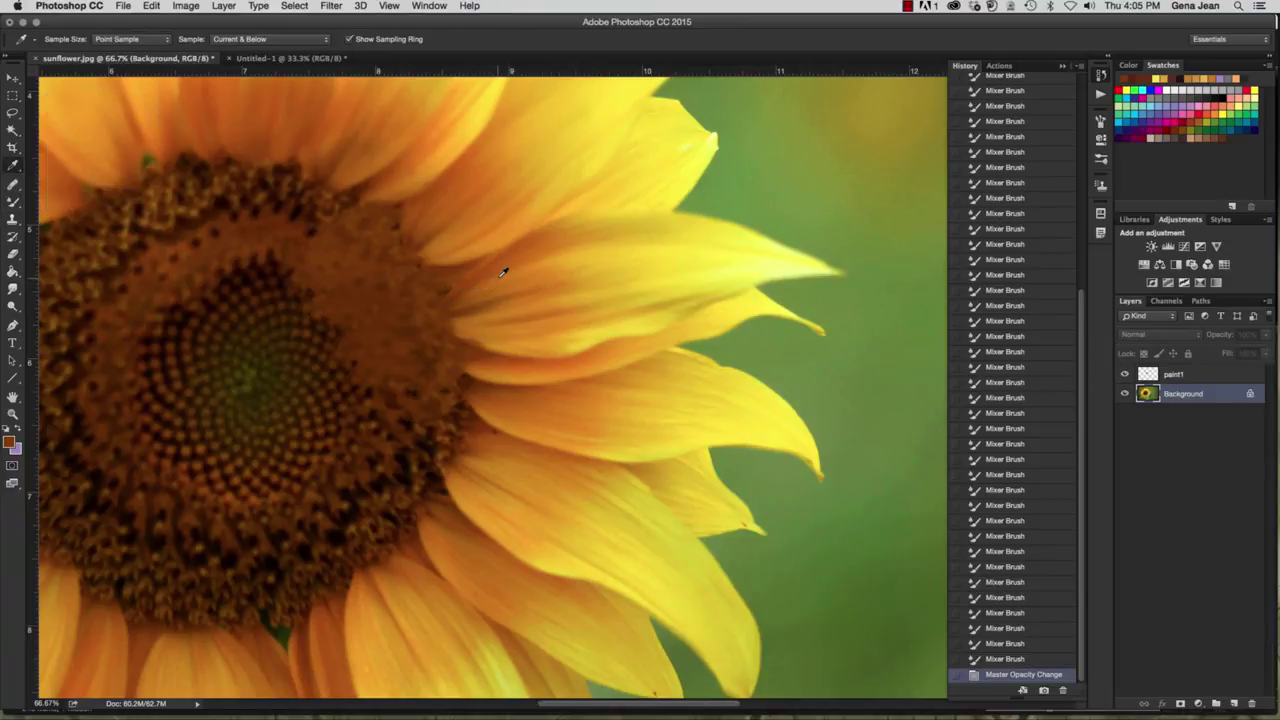
click(484, 268)
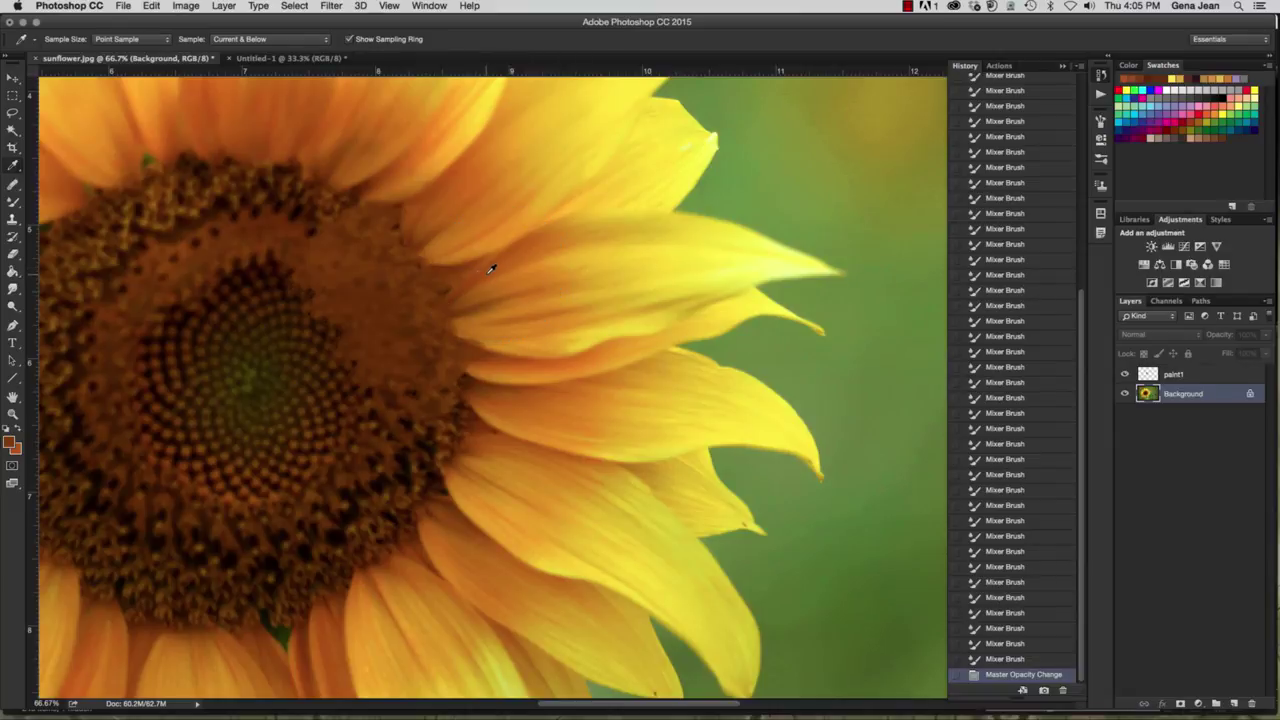
key(b)
drag(491, 268, 660, 226)
drag(560, 240, 726, 220)
drag(525, 250, 726, 220)
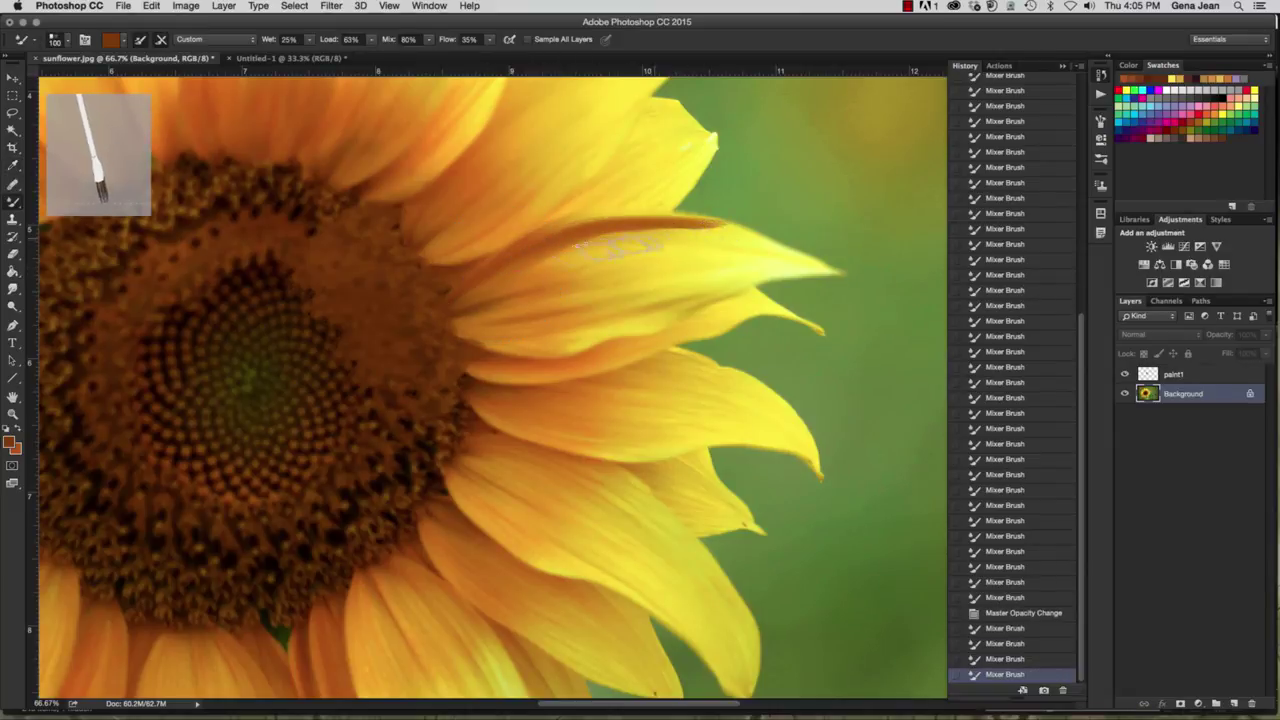
mouse_move(478, 287)
mouse_down()
mouse_move(770, 240)
mouse_move(775, 250)
mouse_up()
drag(530, 280, 790, 248)
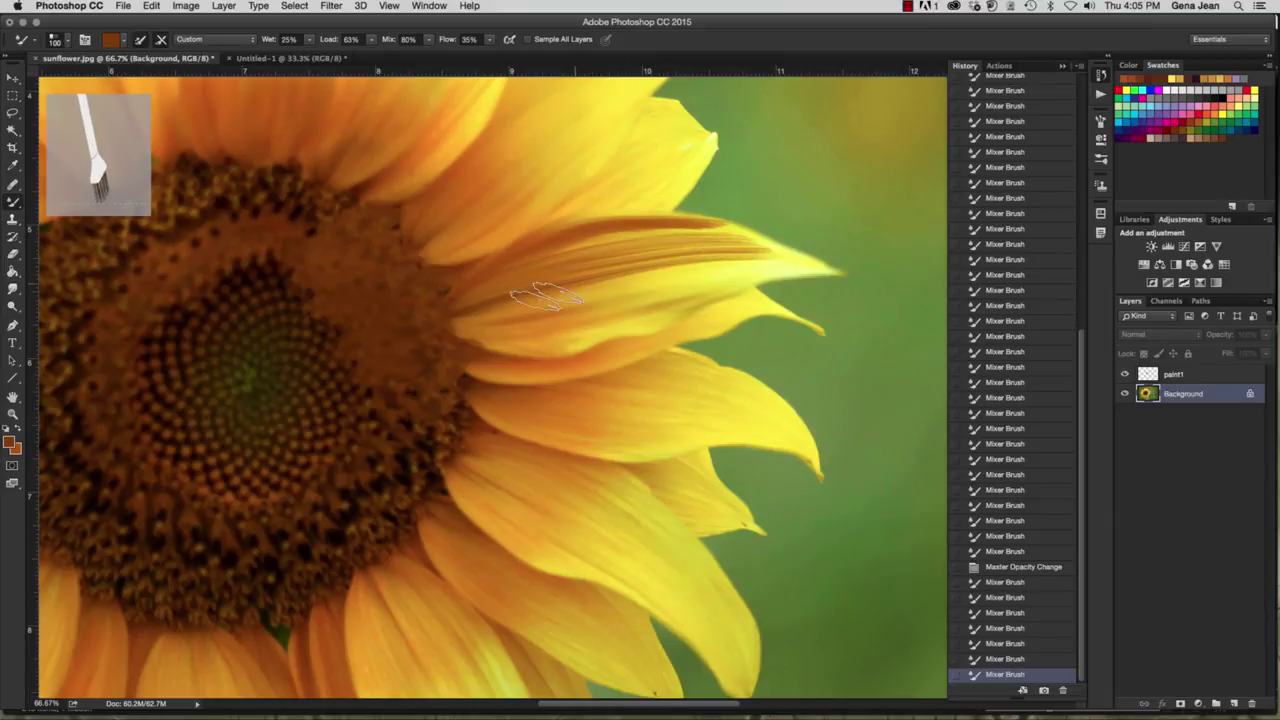
drag(457, 323, 814, 263)
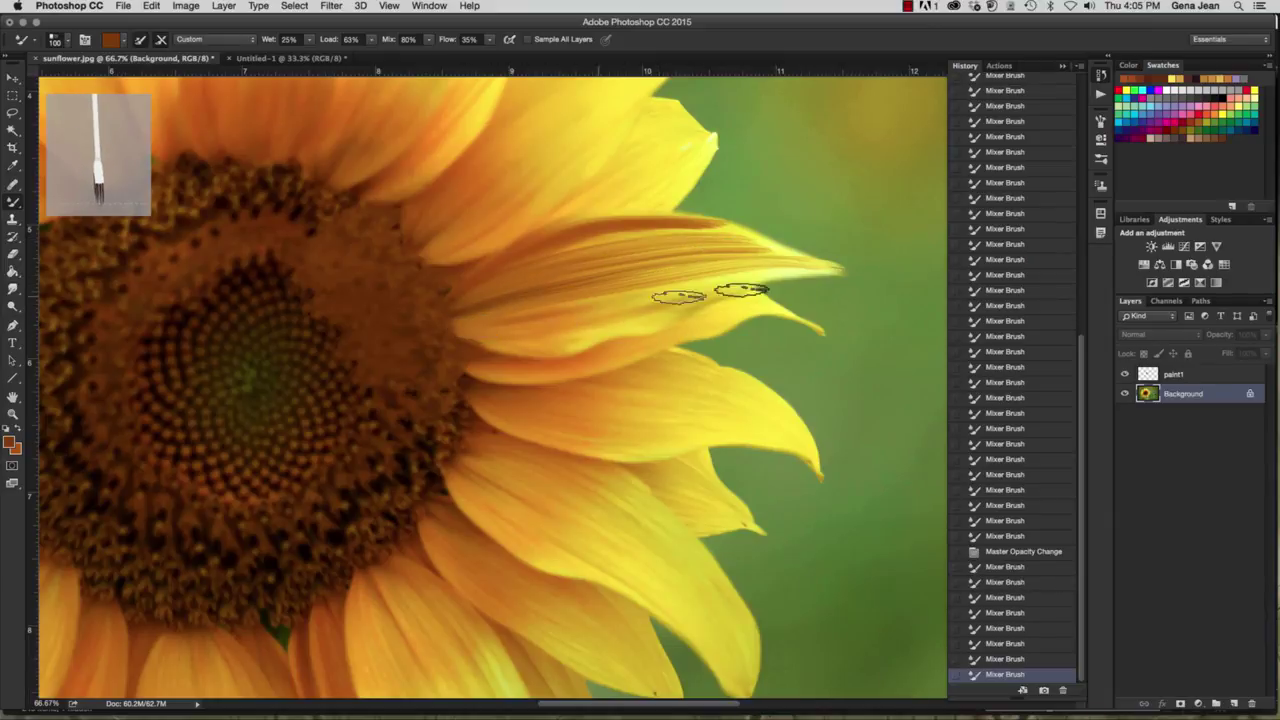
Step: Smear the petal tip outward and smooth the long petal with back-and-forth strokes
mouse_move(740, 290)
mouse_down()
mouse_move(500, 340)
mouse_move(643, 334)
mouse_move(509, 363)
mouse_move(705, 321)
mouse_up()
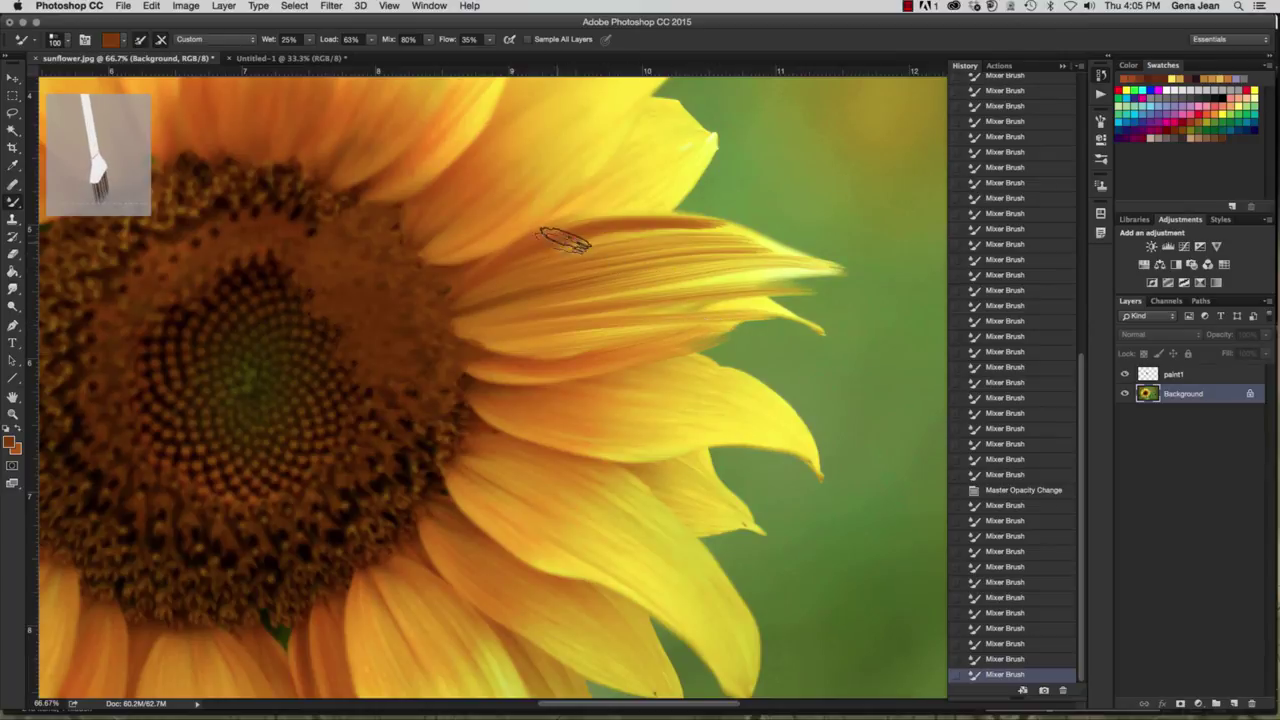
mouse_move(548, 238)
mouse_down()
mouse_move(763, 243)
mouse_move(840, 266)
mouse_up()
drag(697, 220, 855, 266)
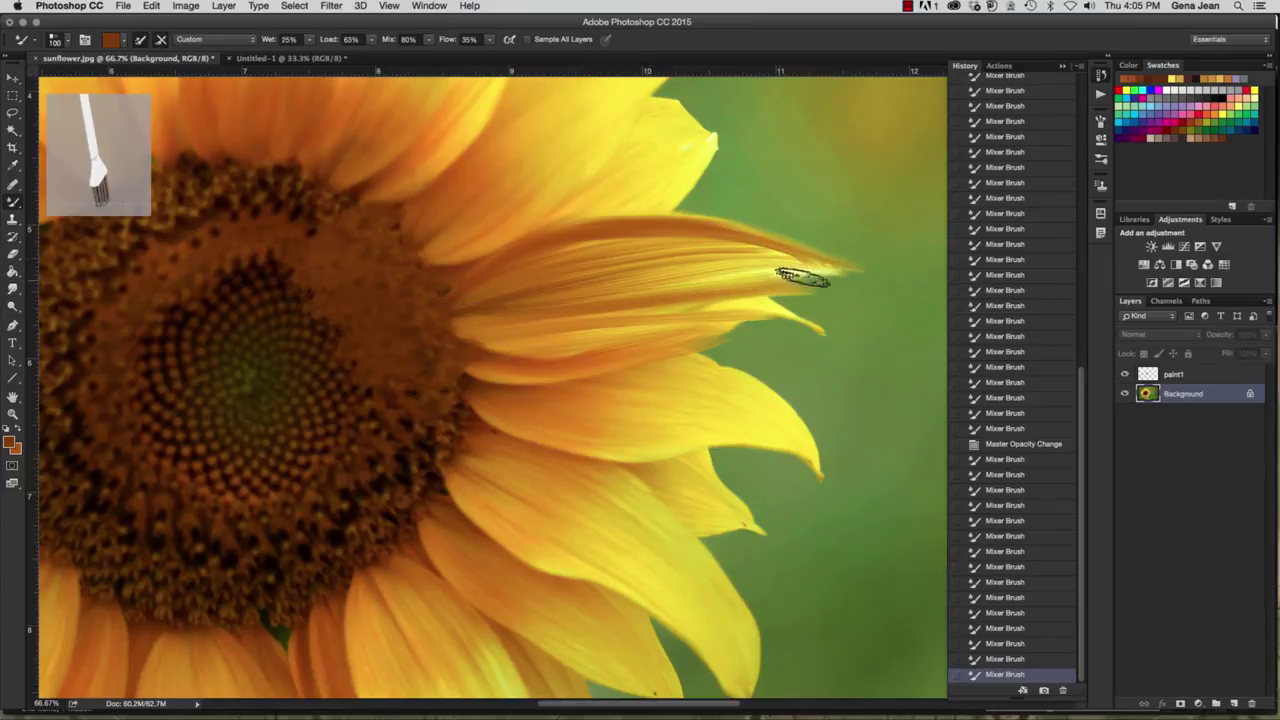
drag(803, 278, 868, 268)
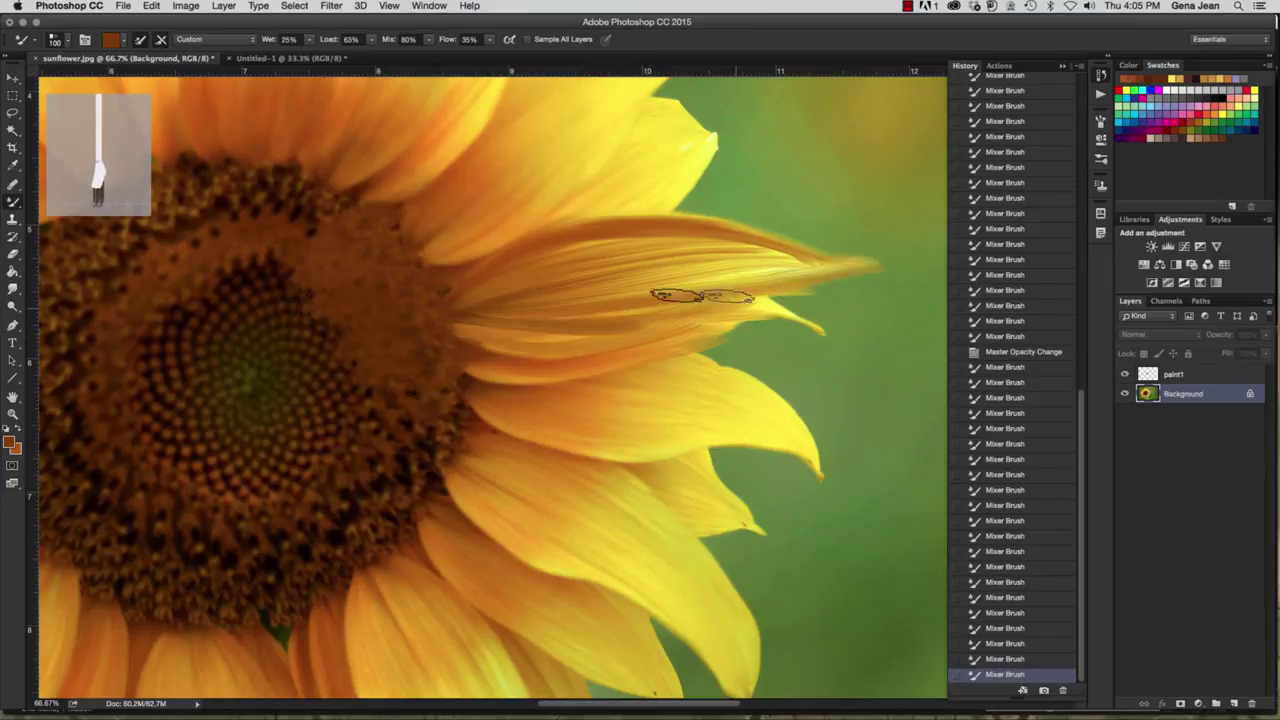
drag(560, 330, 800, 285)
drag(600, 314, 745, 285)
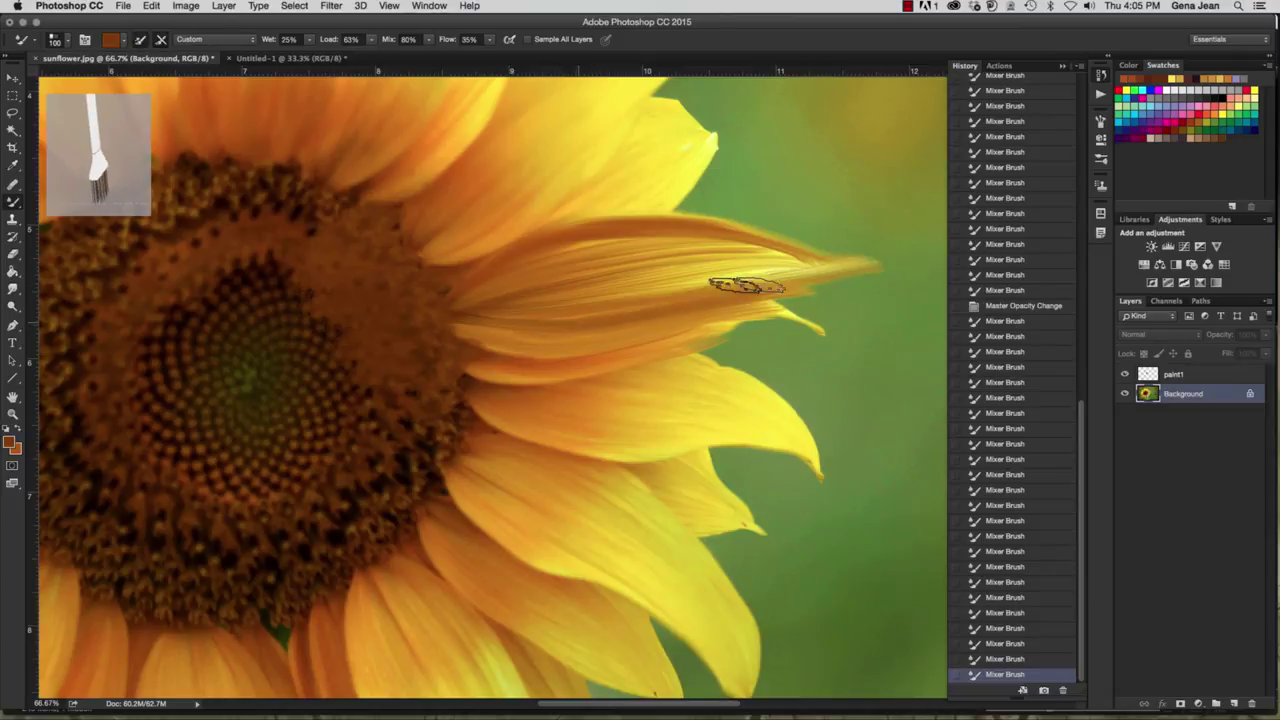
drag(505, 282, 690, 278)
drag(537, 266, 683, 250)
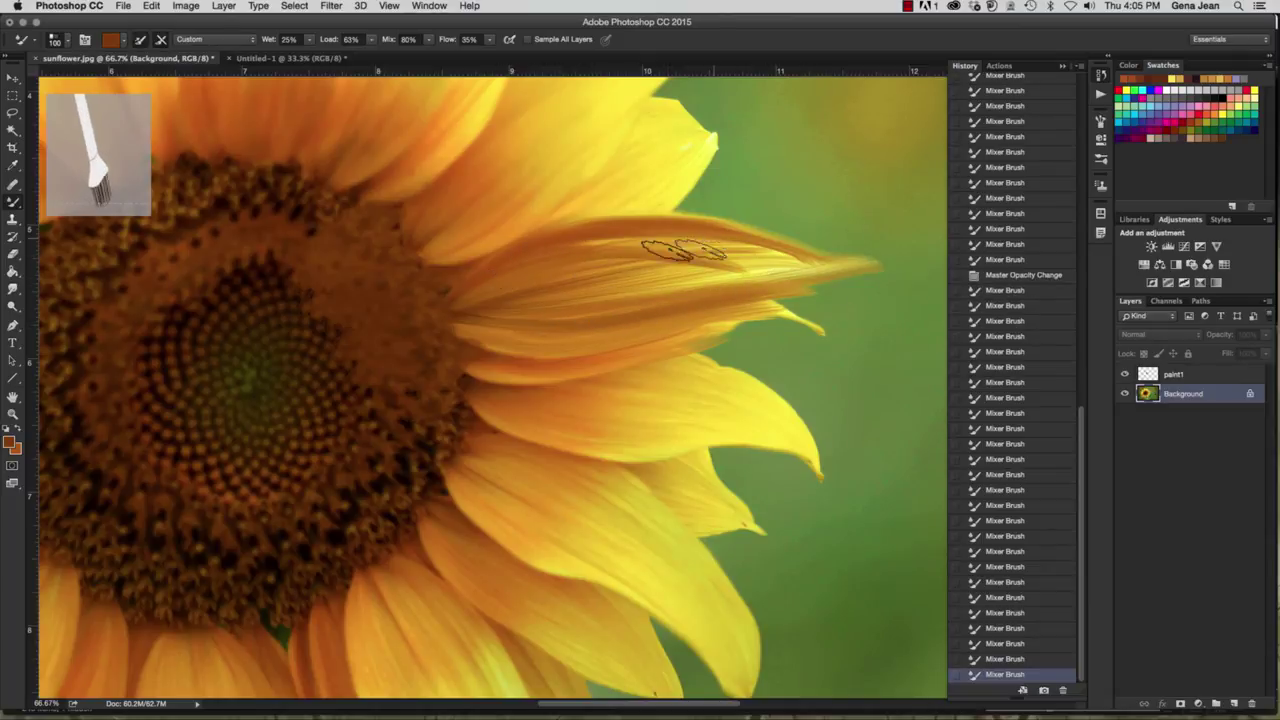
drag(500, 251, 686, 217)
mouse_move(571, 234)
mouse_down()
mouse_move(767, 259)
mouse_move(549, 271)
mouse_move(771, 263)
mouse_move(570, 302)
mouse_move(677, 294)
mouse_move(611, 306)
mouse_move(597, 337)
mouse_move(475, 306)
mouse_up()
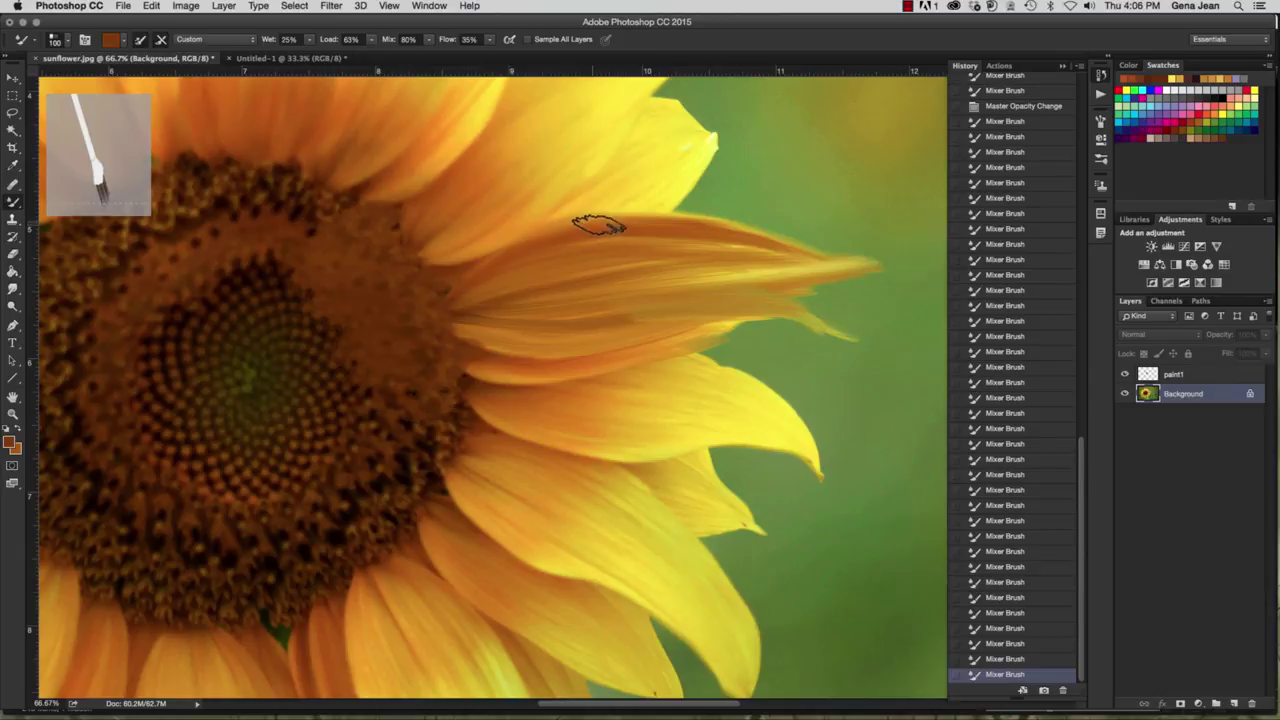
Step: Sample light yellow from the petal tip and streak it along the long and upper petals
key(i)
click(617, 178)
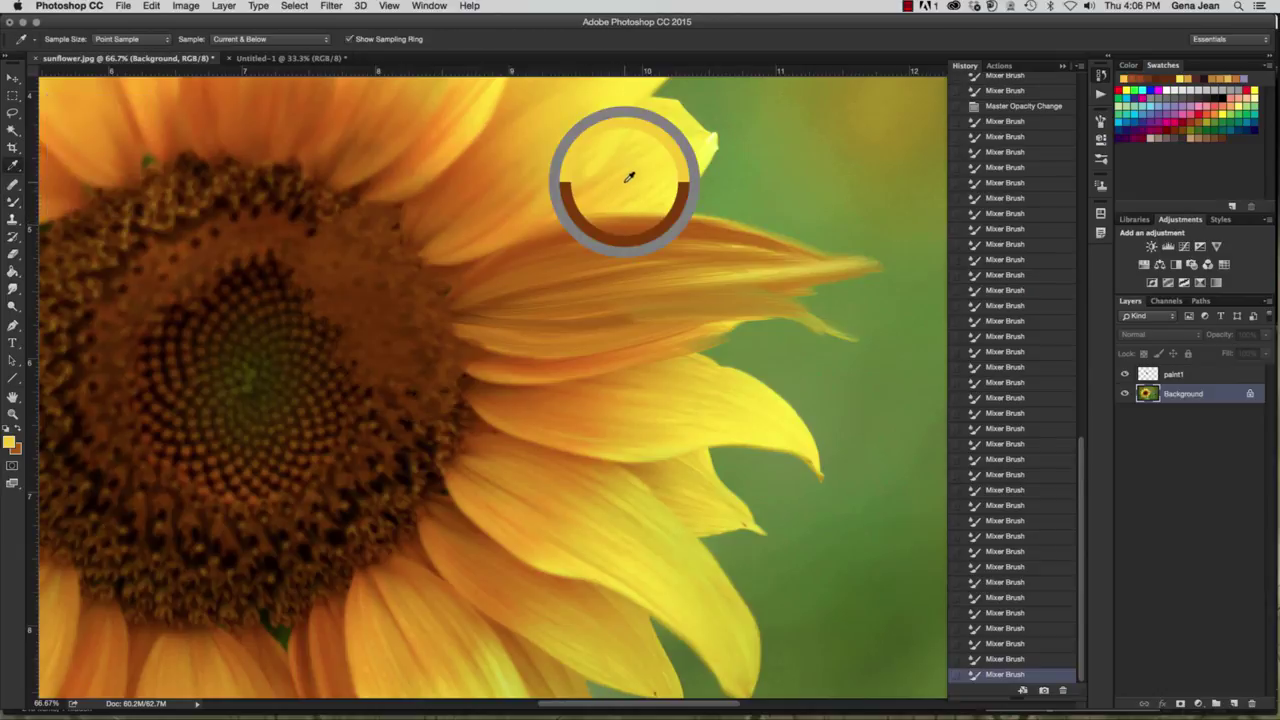
click(689, 138)
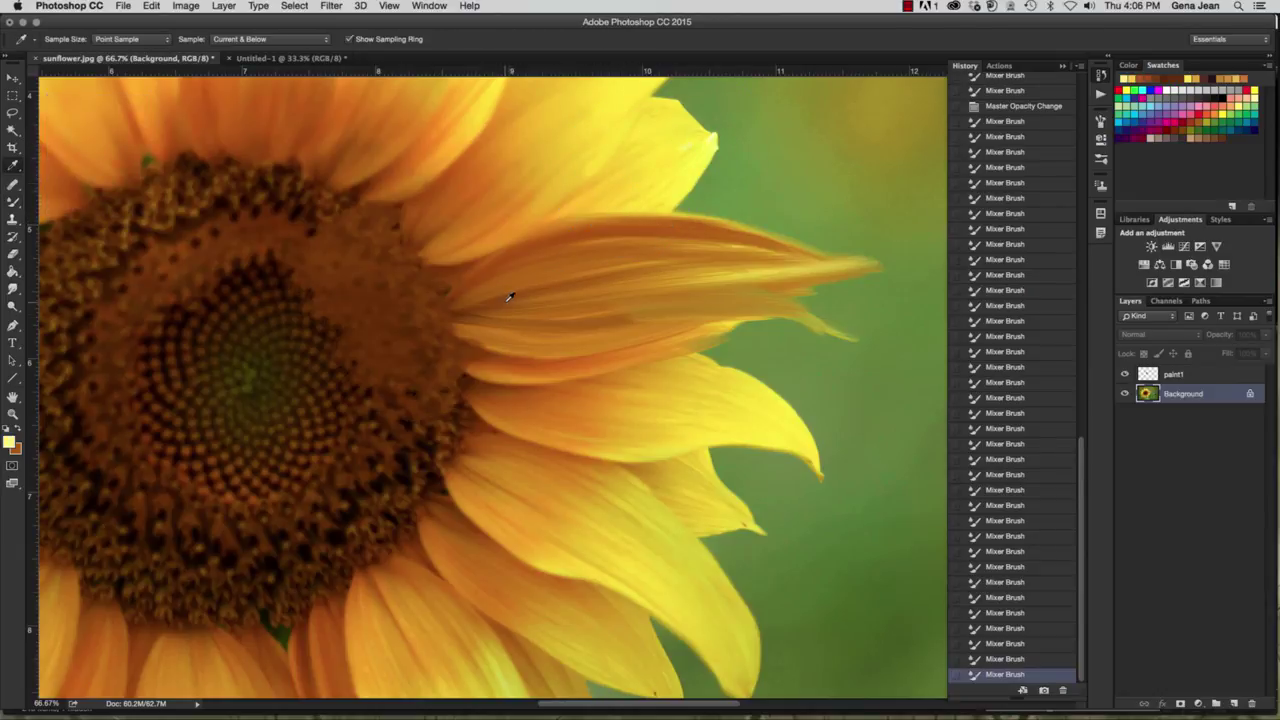
key(b)
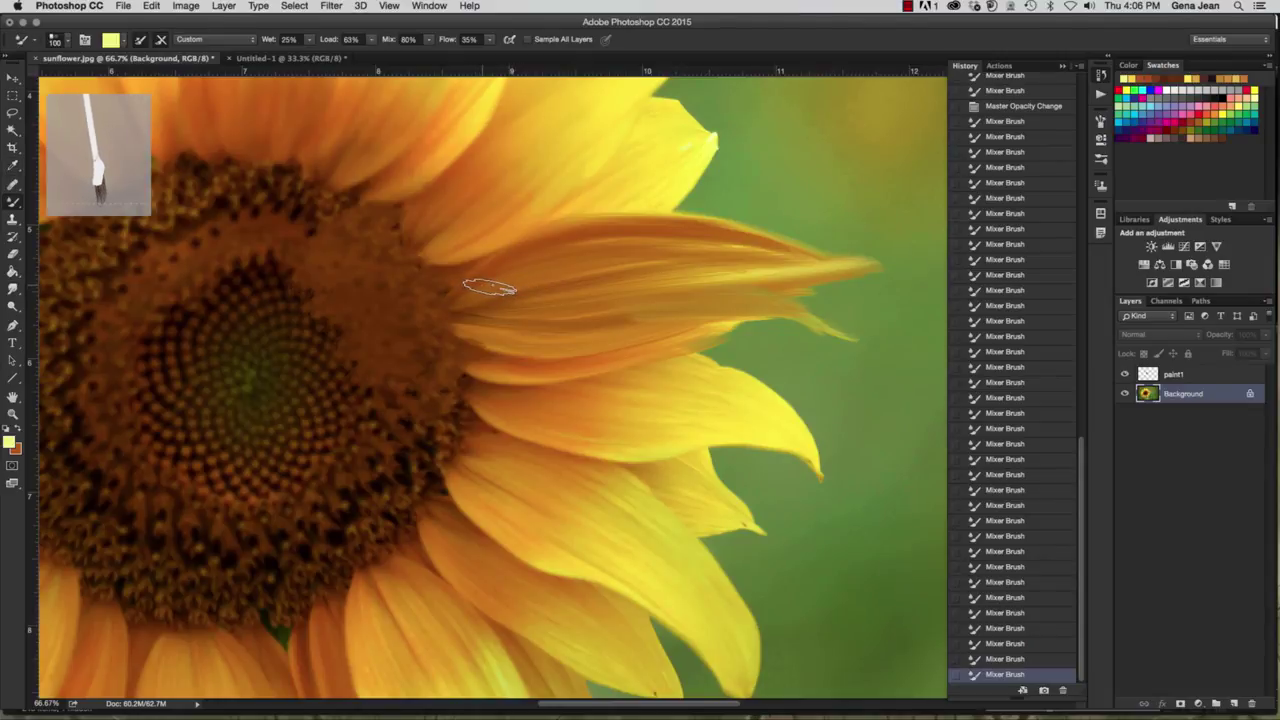
drag(491, 287, 789, 237)
drag(551, 243, 760, 237)
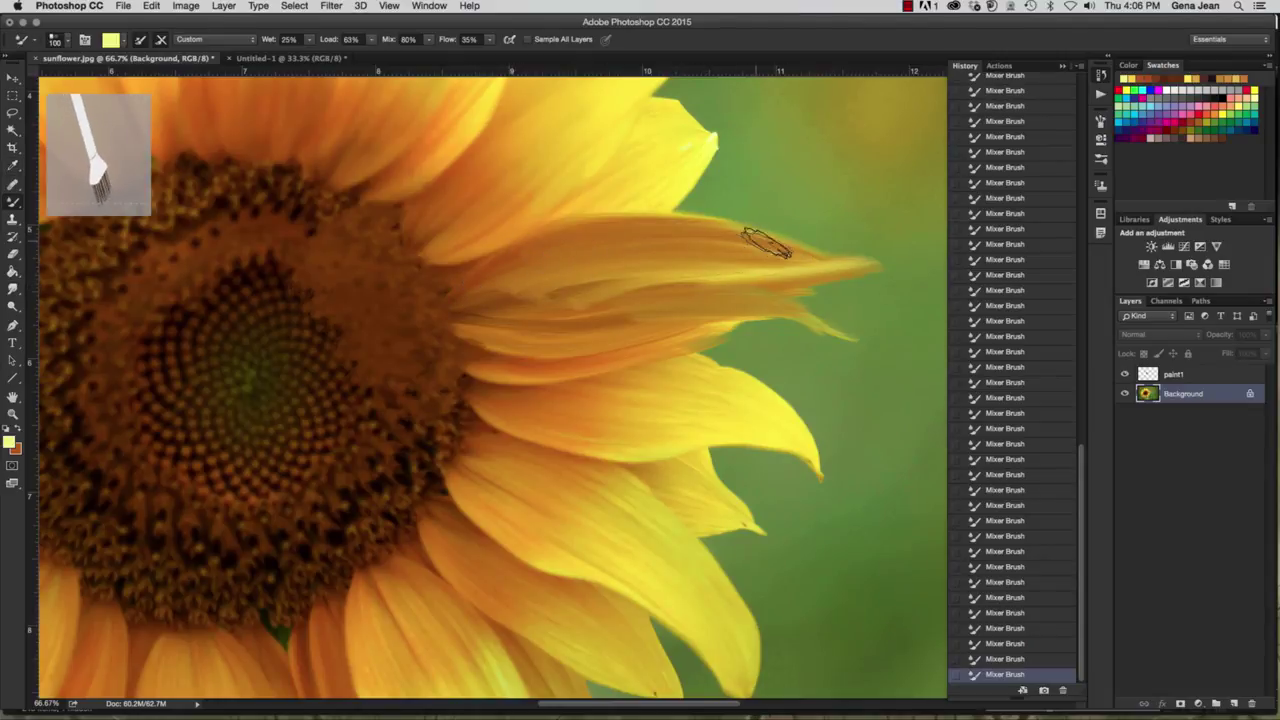
drag(460, 300, 740, 292)
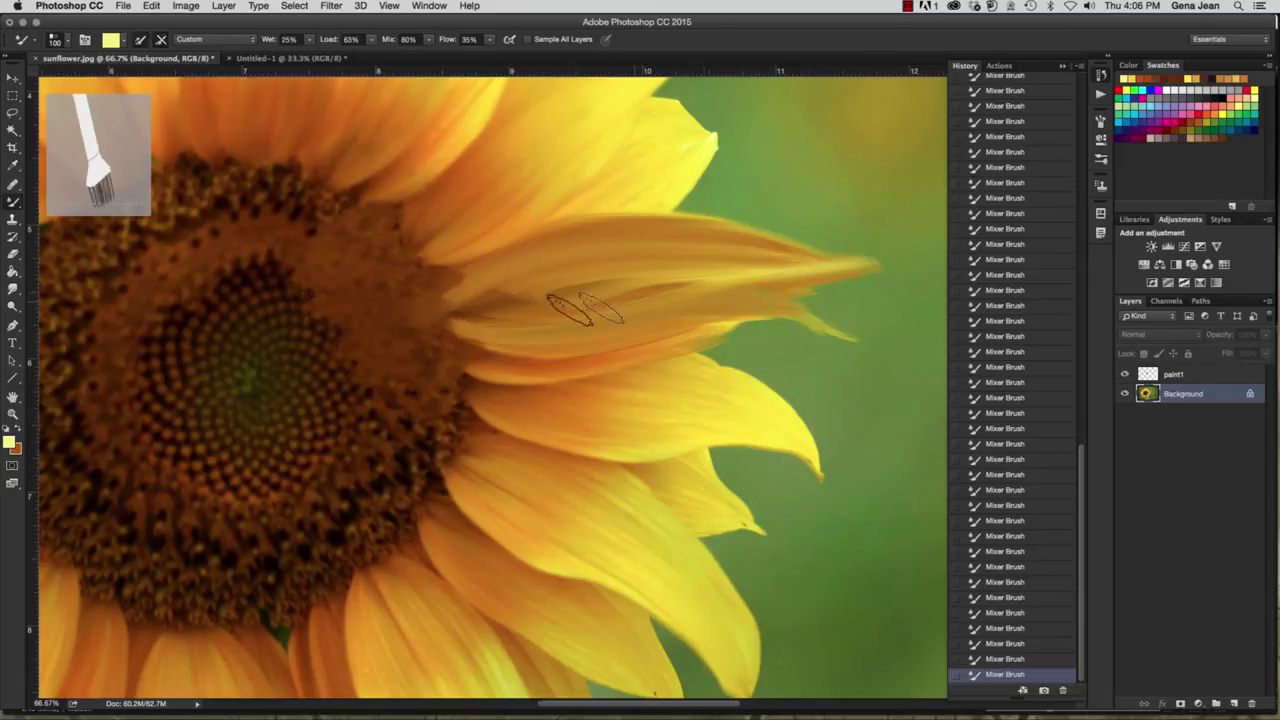
mouse_move(571, 306)
mouse_down()
mouse_move(752, 278)
mouse_move(459, 316)
mouse_move(751, 289)
mouse_move(462, 318)
mouse_move(594, 329)
mouse_move(529, 337)
mouse_move(594, 306)
mouse_move(829, 277)
mouse_move(670, 327)
mouse_up()
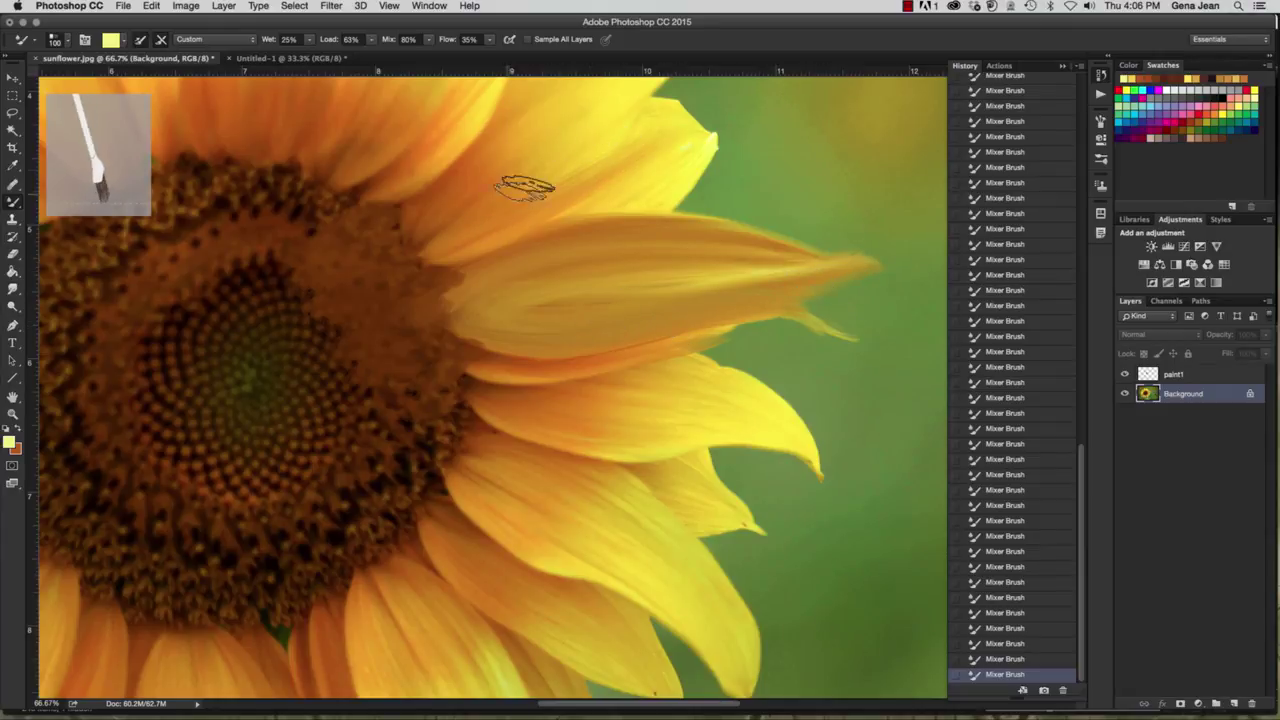
mouse_move(635, 94)
mouse_down()
mouse_move(629, 80)
mouse_move(586, 106)
mouse_move(523, 89)
mouse_move(395, 215)
mouse_move(405, 222)
mouse_up()
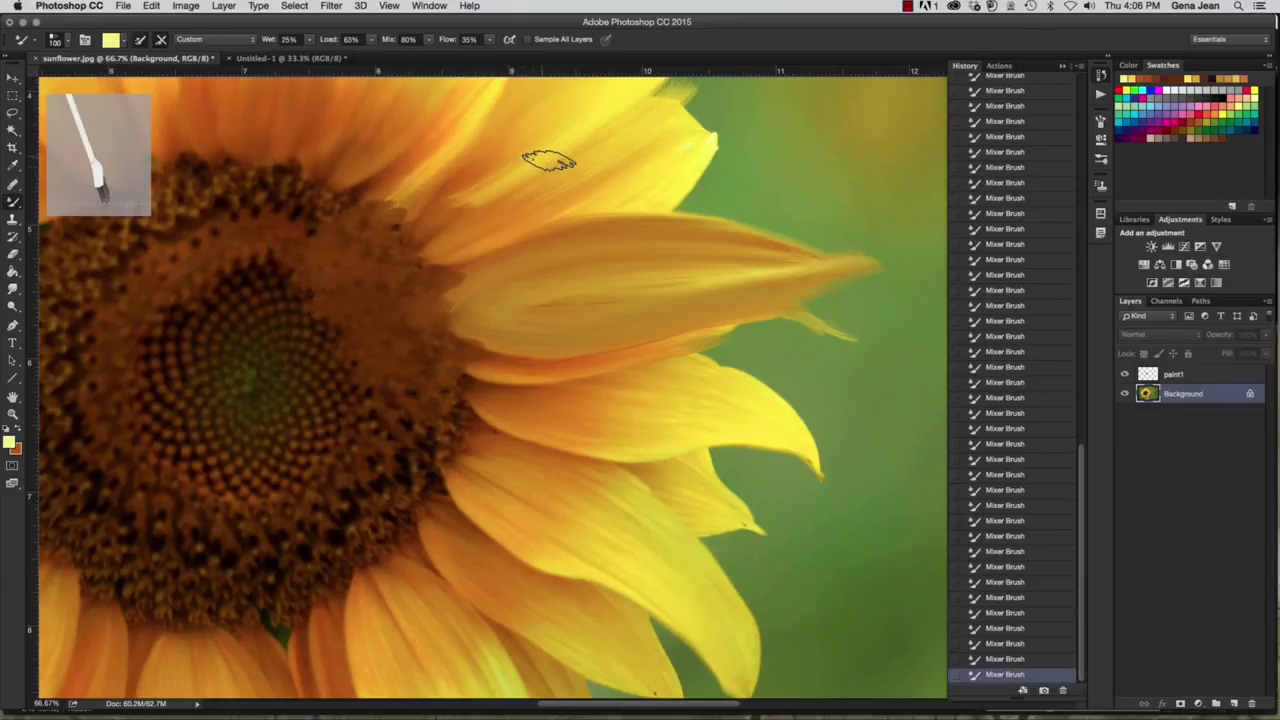
key(ctrl+minus)
key(ctrl+minus)
key(ctrl+minus)
key(ctrl+minus)
key(ctrl+minus)
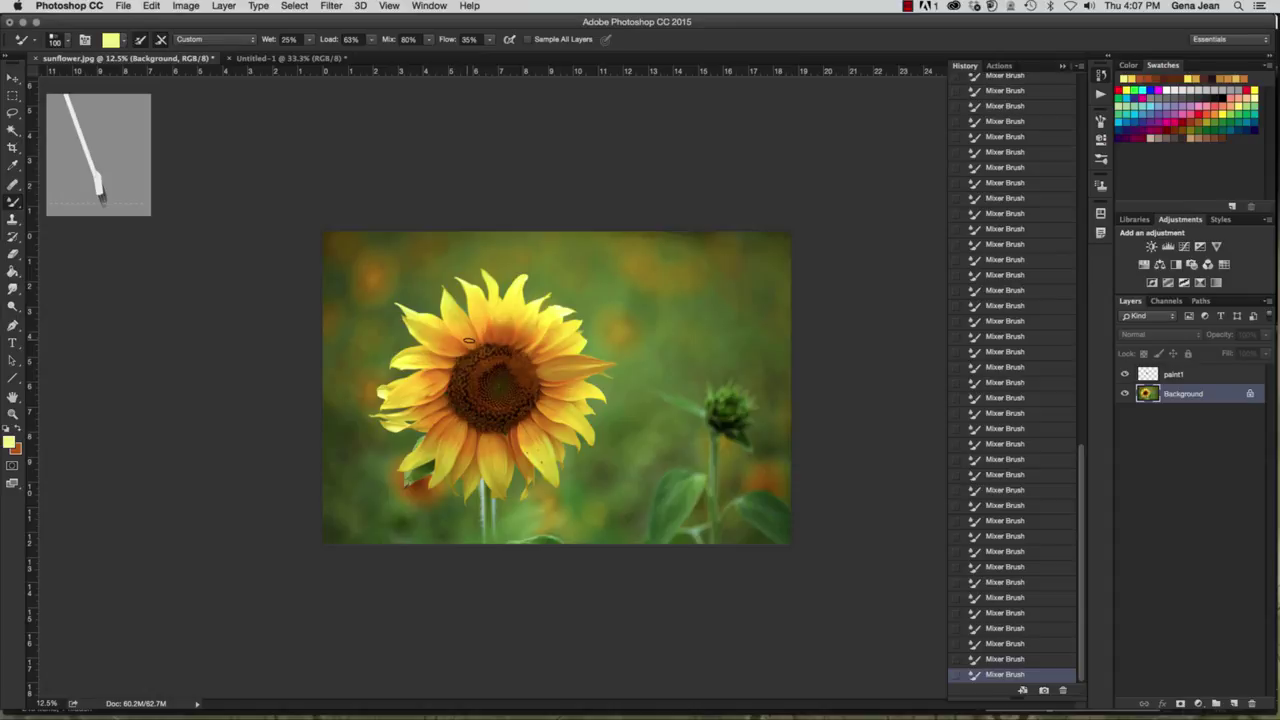
Step: Undo the recent centre smears via History and bring up the 100 px brush tip choices
key(ctrl+plus)
key(ctrl+plus)
key(ctrl+plus)
key(ctrl+plus)
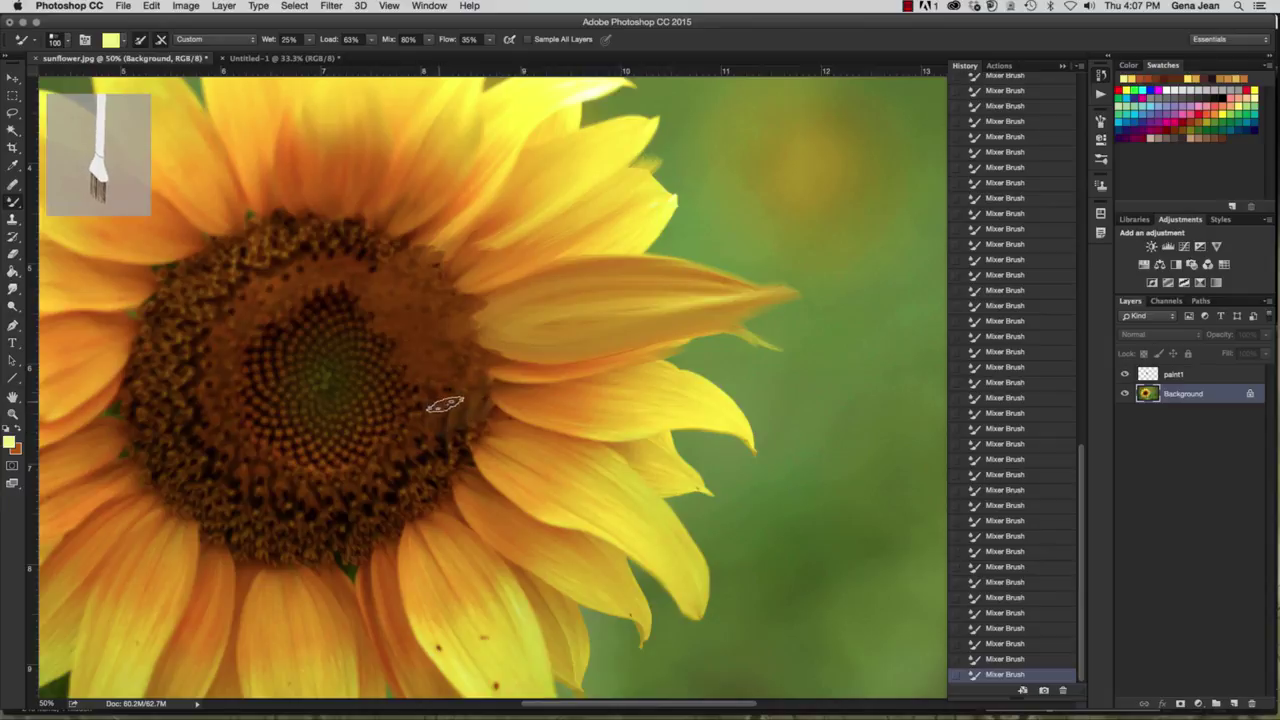
mouse_move(432, 395)
mouse_down()
mouse_move(423, 423)
mouse_move(400, 434)
mouse_move(434, 423)
mouse_move(441, 395)
mouse_move(477, 428)
mouse_move(445, 428)
mouse_up()
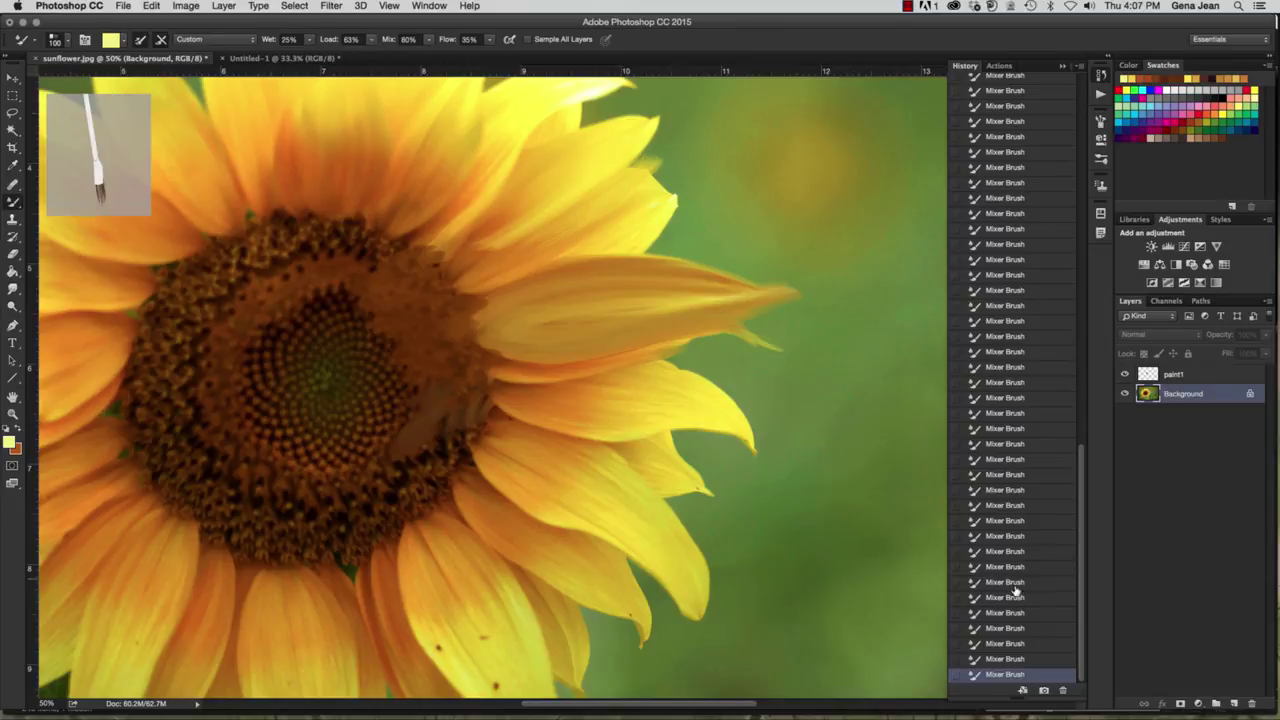
click(1043, 567)
click(1066, 518)
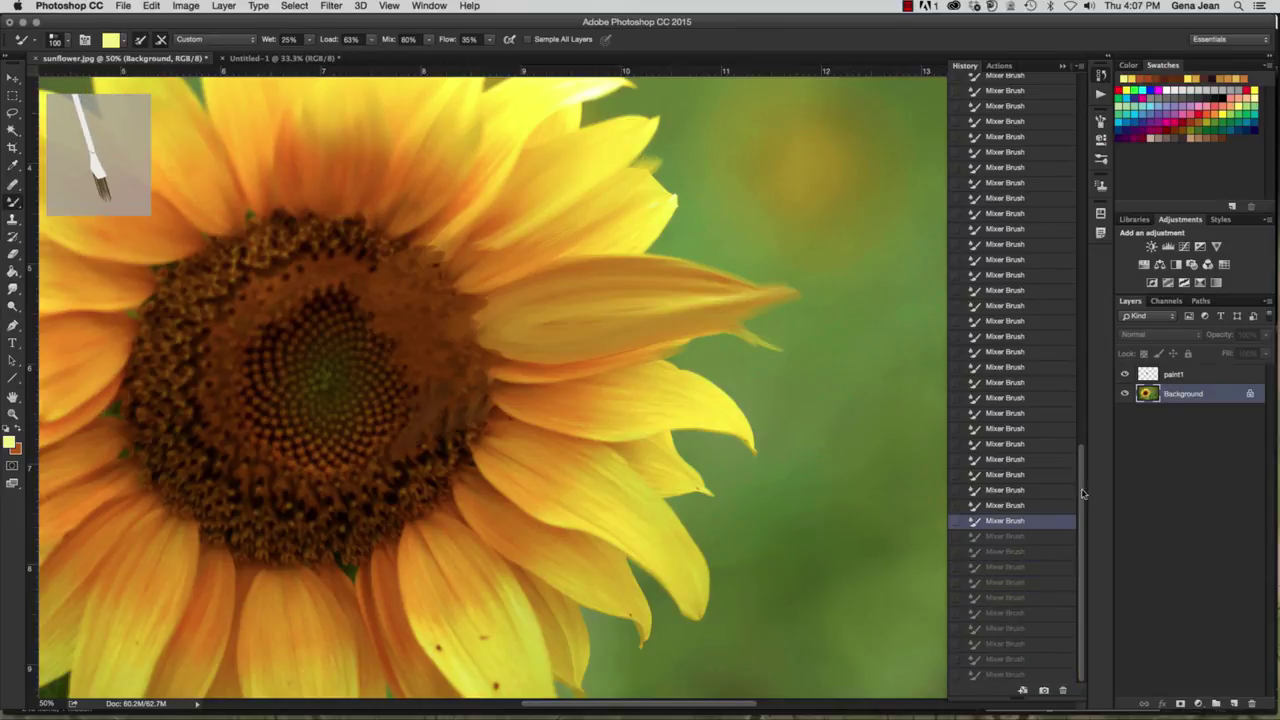
scroll(1070, 480, up, 1)
click(1066, 455)
click(1025, 437)
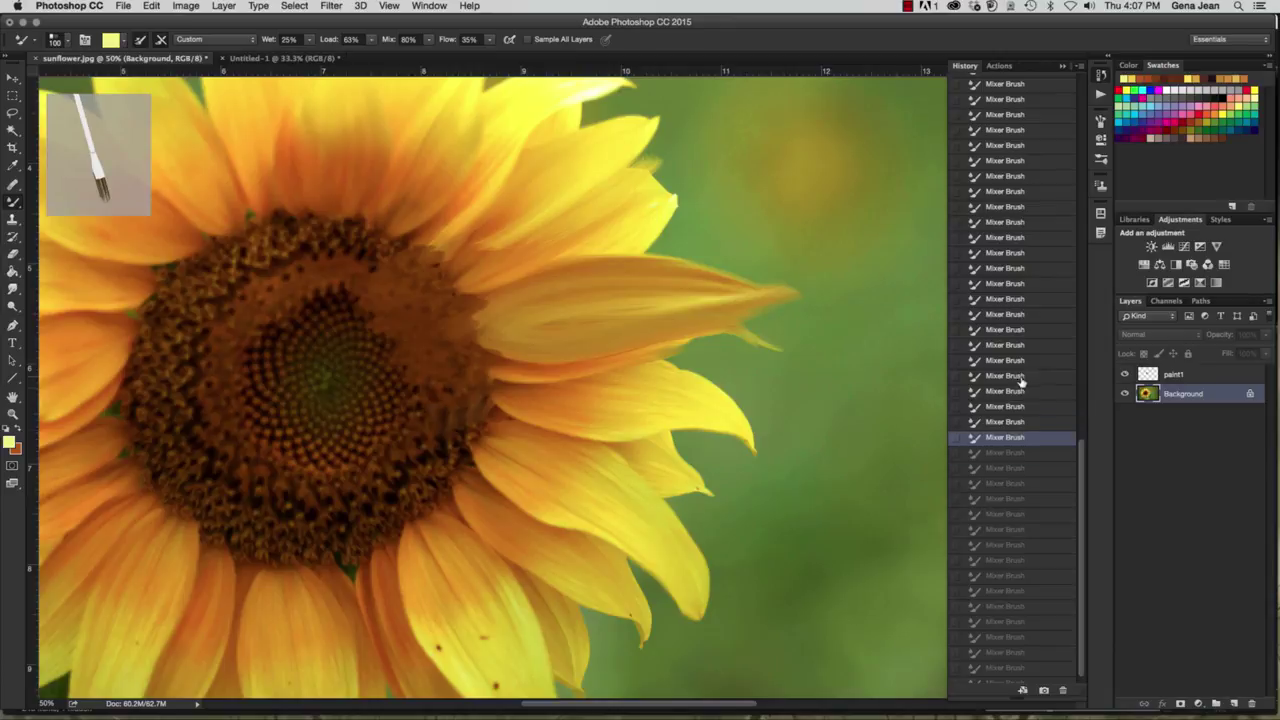
click(1020, 376)
click(1045, 300)
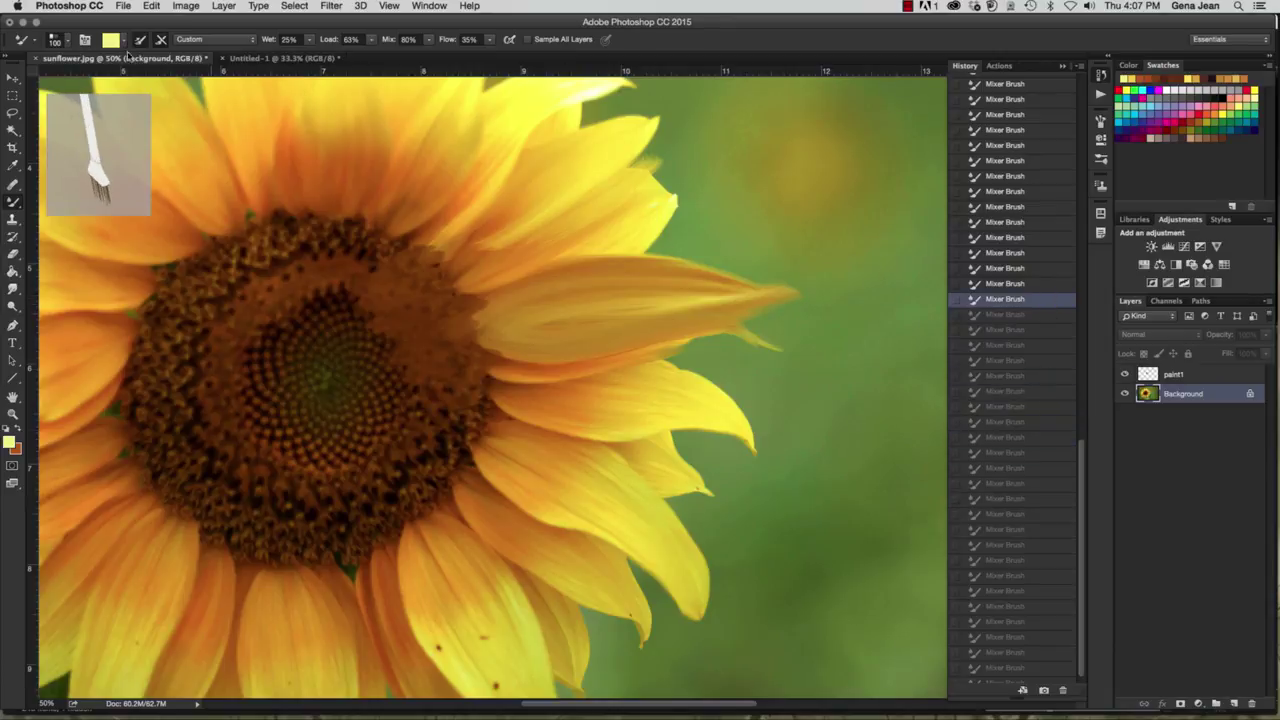
click(66, 42)
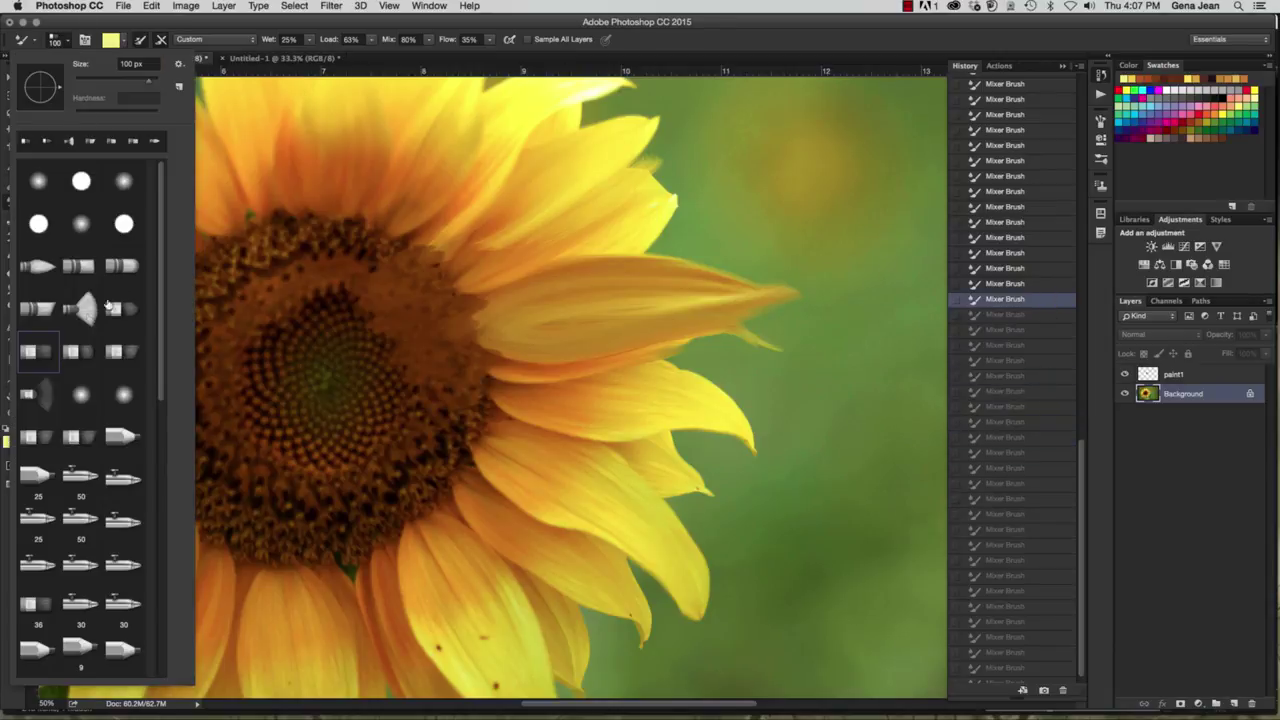
Step: Use flat bristle tips to smear the seed centre into a smooth dark brown patch
click(425, 414)
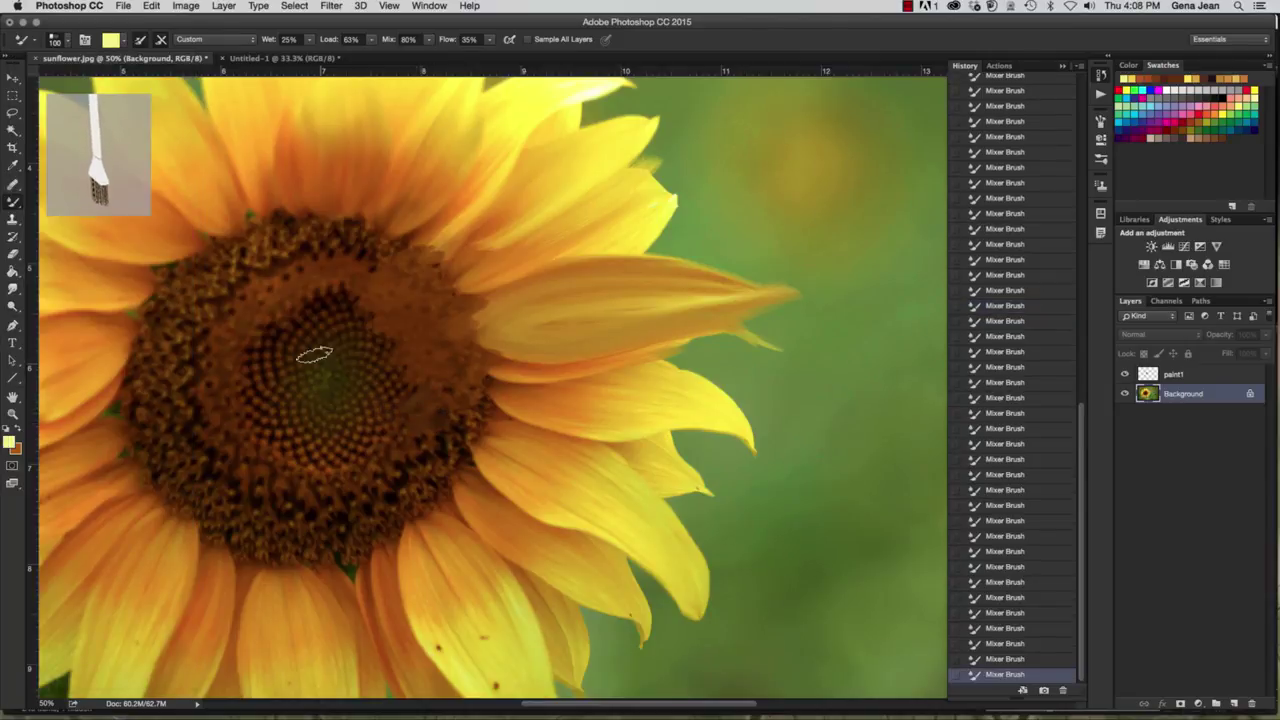
mouse_move(337, 361)
mouse_down()
mouse_move(360, 356)
mouse_move(372, 381)
mouse_move(351, 363)
mouse_move(357, 386)
mouse_move(340, 409)
mouse_move(374, 376)
mouse_up()
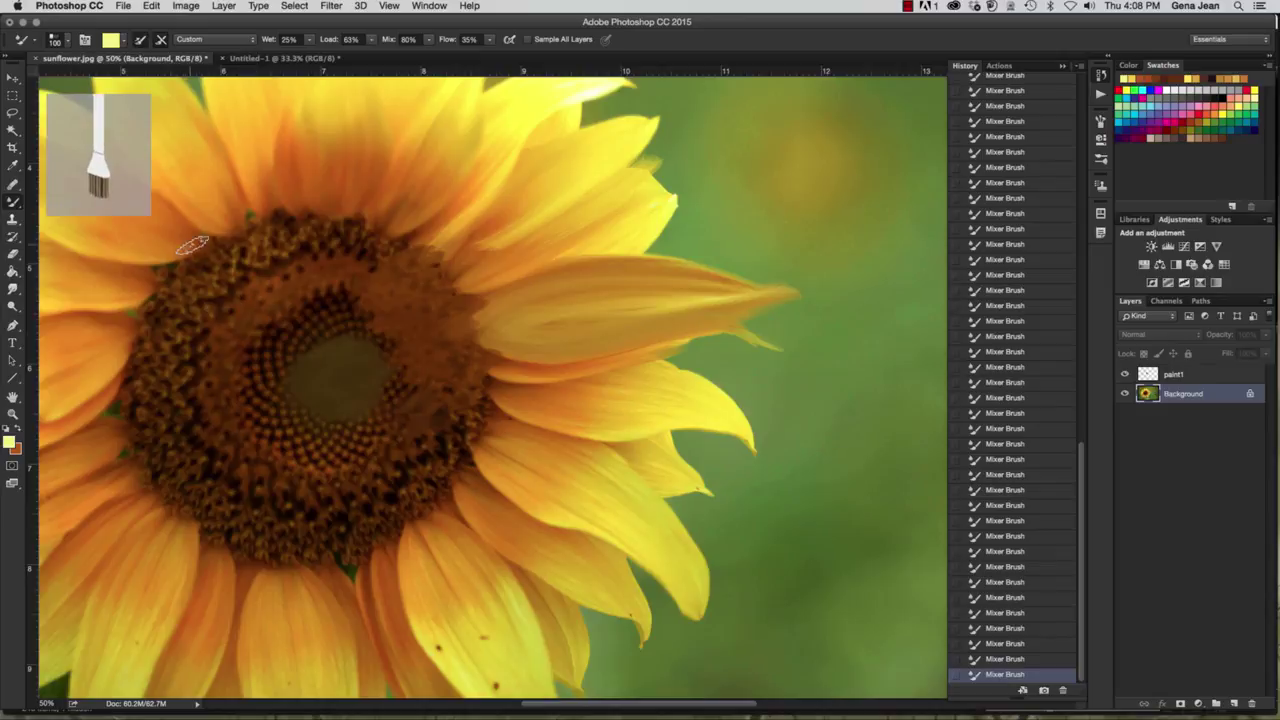
mouse_move(97, 153)
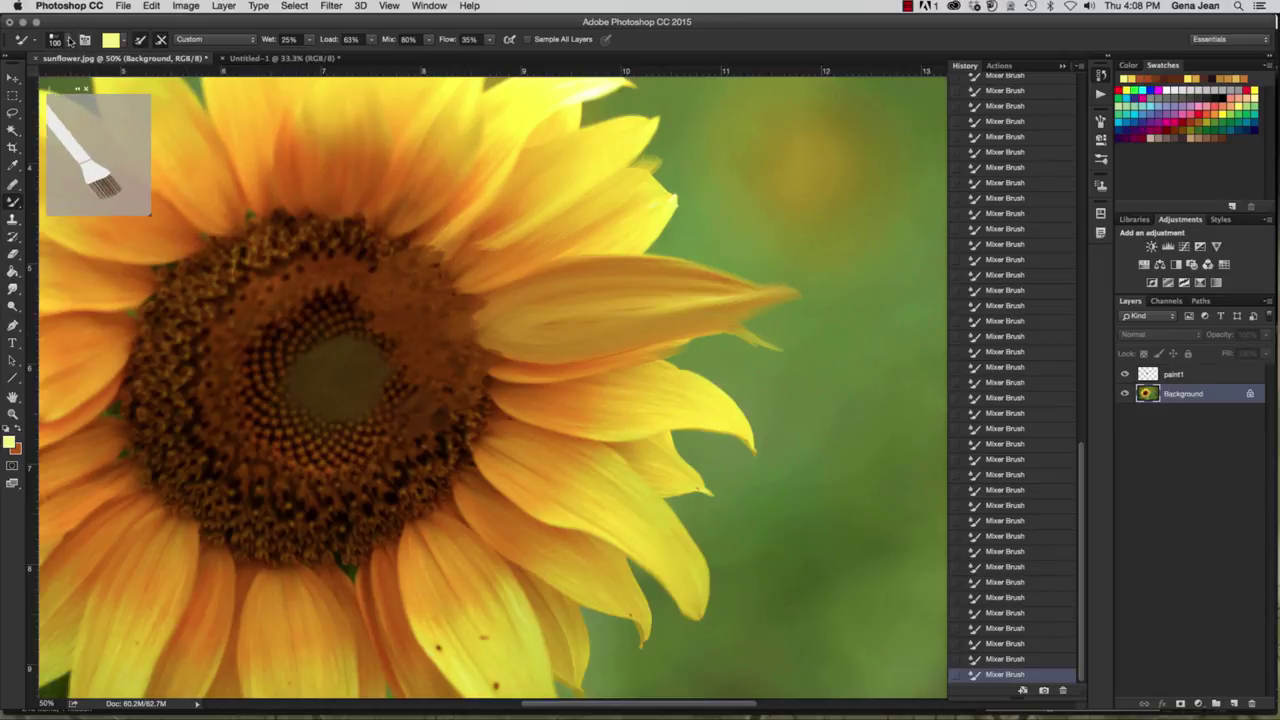
click(60, 40)
click(124, 351)
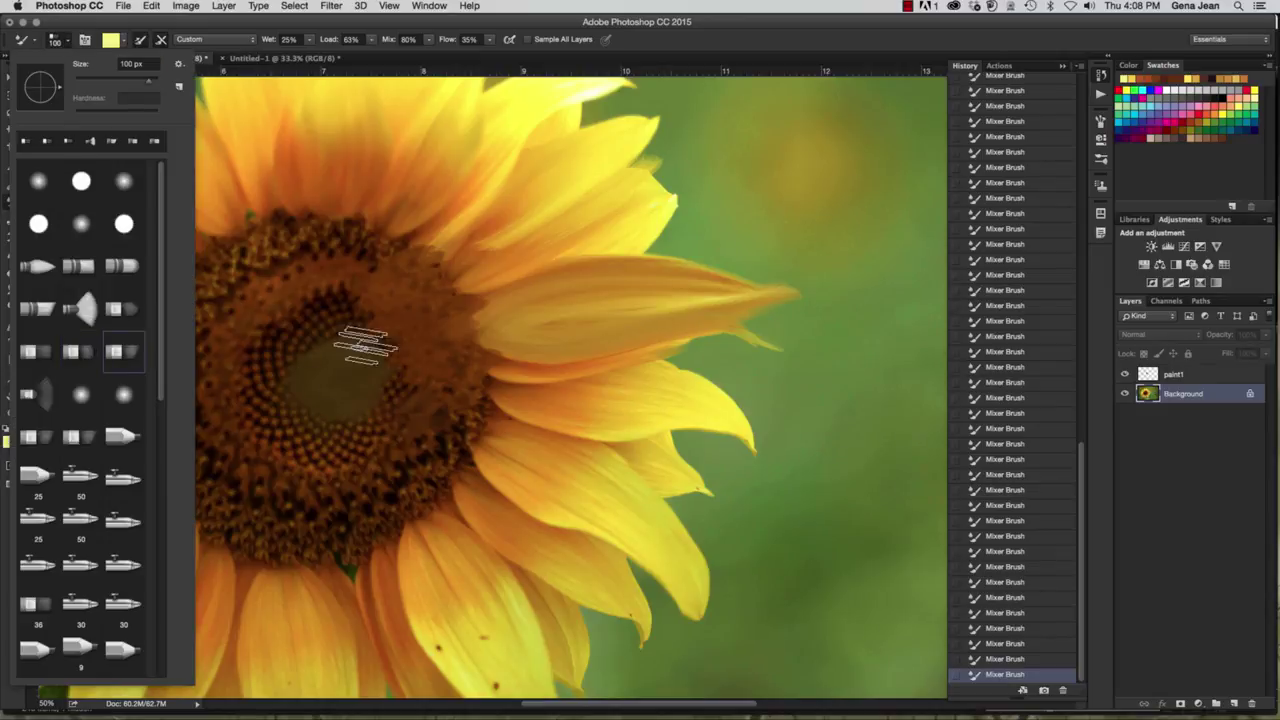
click(293, 337)
mouse_move(293, 337)
mouse_down()
mouse_move(349, 306)
mouse_move(276, 290)
mouse_move(229, 300)
mouse_move(266, 371)
mouse_move(291, 289)
mouse_move(277, 280)
mouse_move(340, 261)
mouse_move(371, 271)
mouse_move(311, 342)
mouse_move(286, 348)
mouse_up()
Step: Switch the Mixer Brush to a speckled scatter tip and zoom back into the centre
key(super+minus)
key(super+minus)
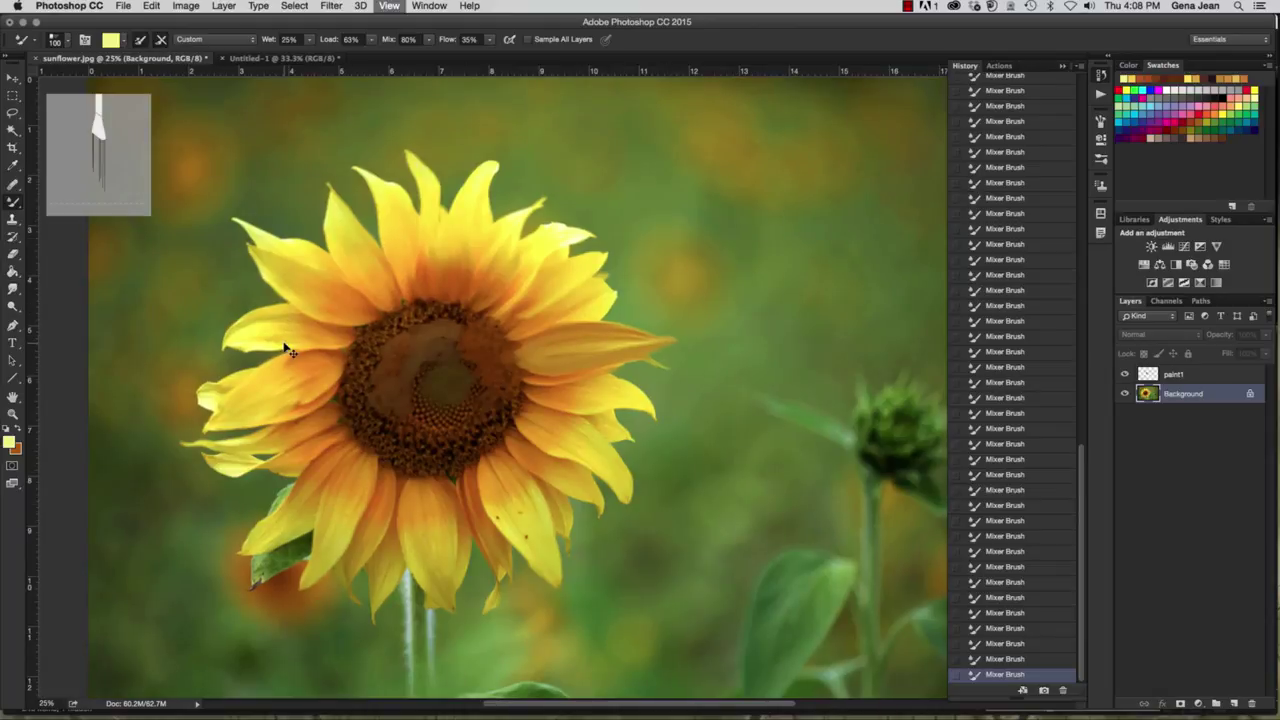
key(super+minus)
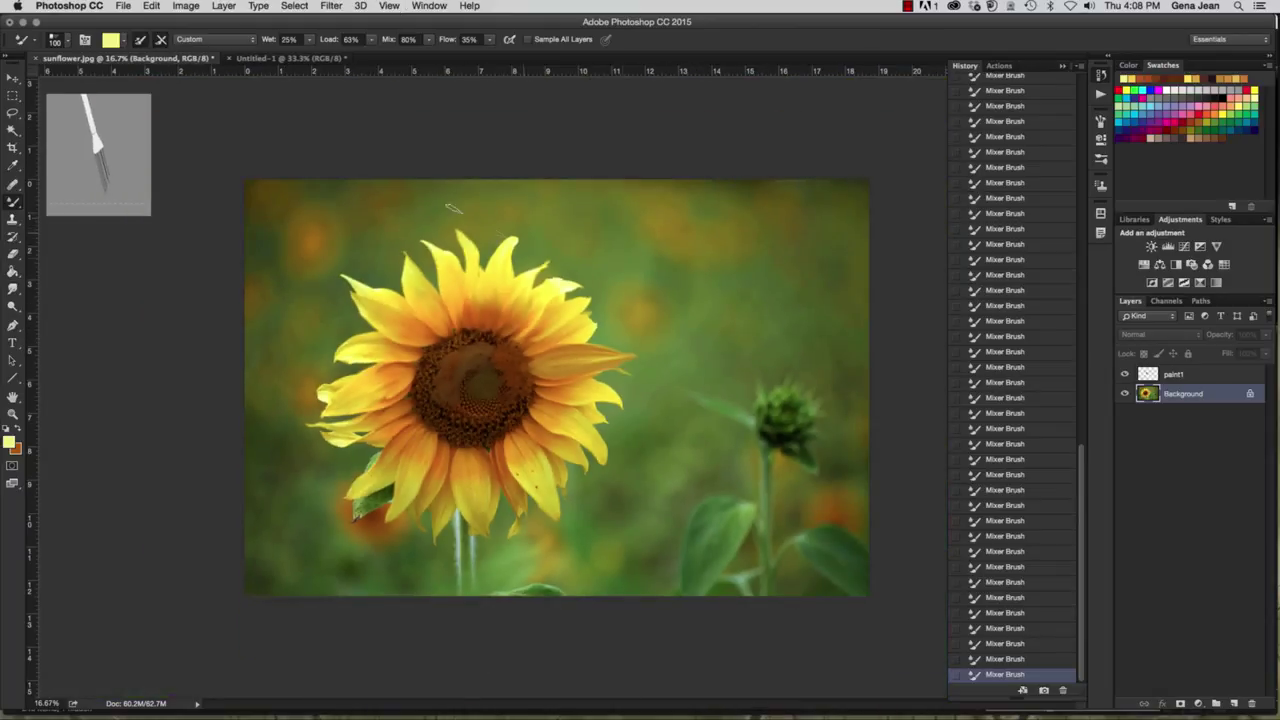
click(58, 40)
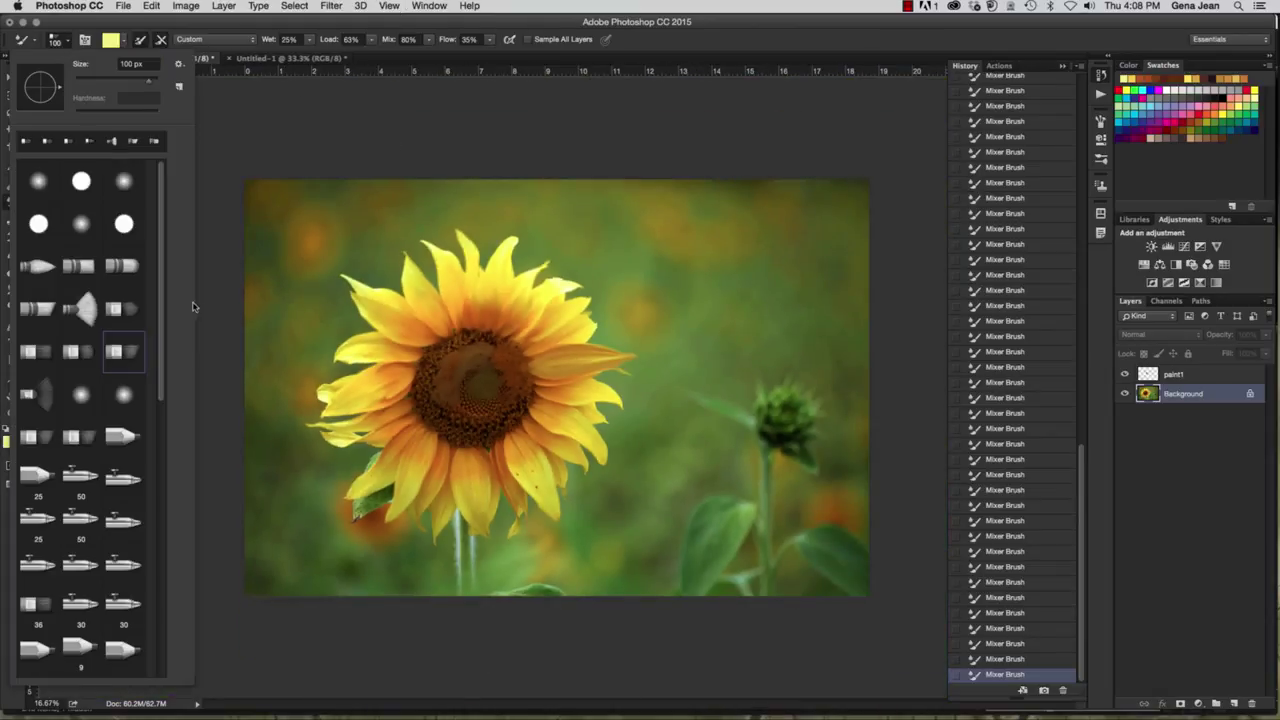
scroll(158, 315, down, 10)
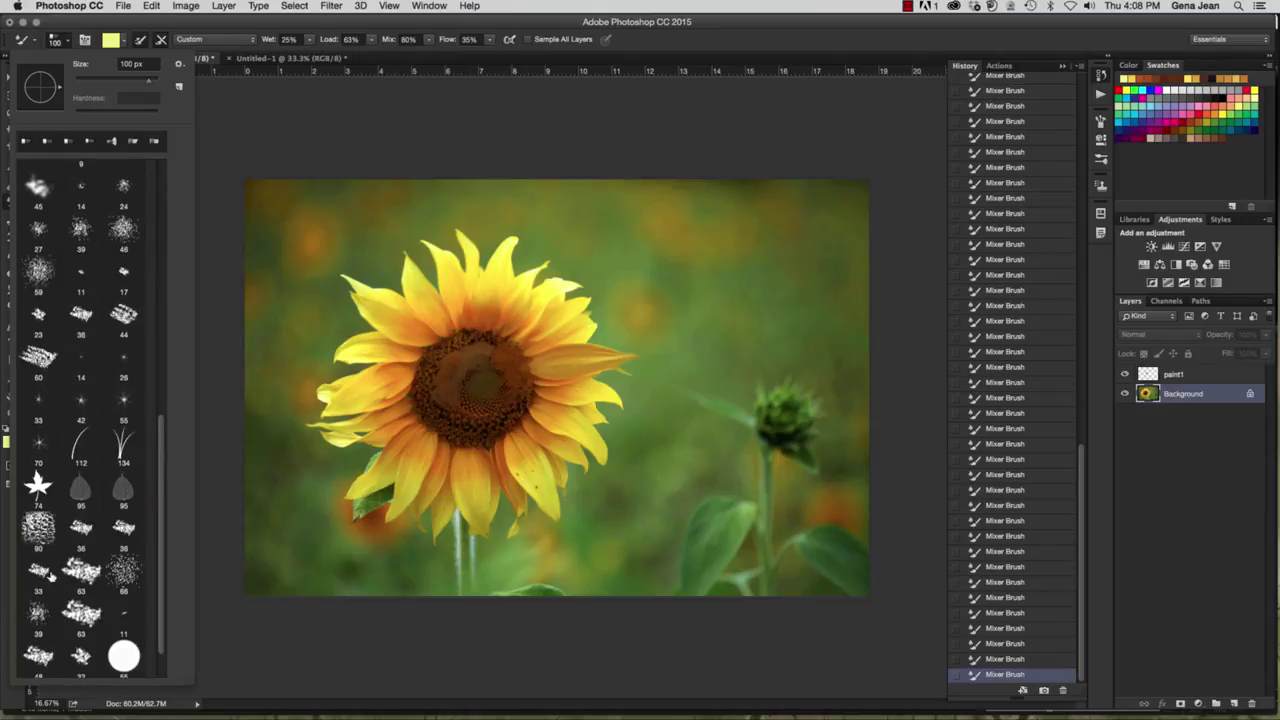
click(124, 572)
click(460, 414)
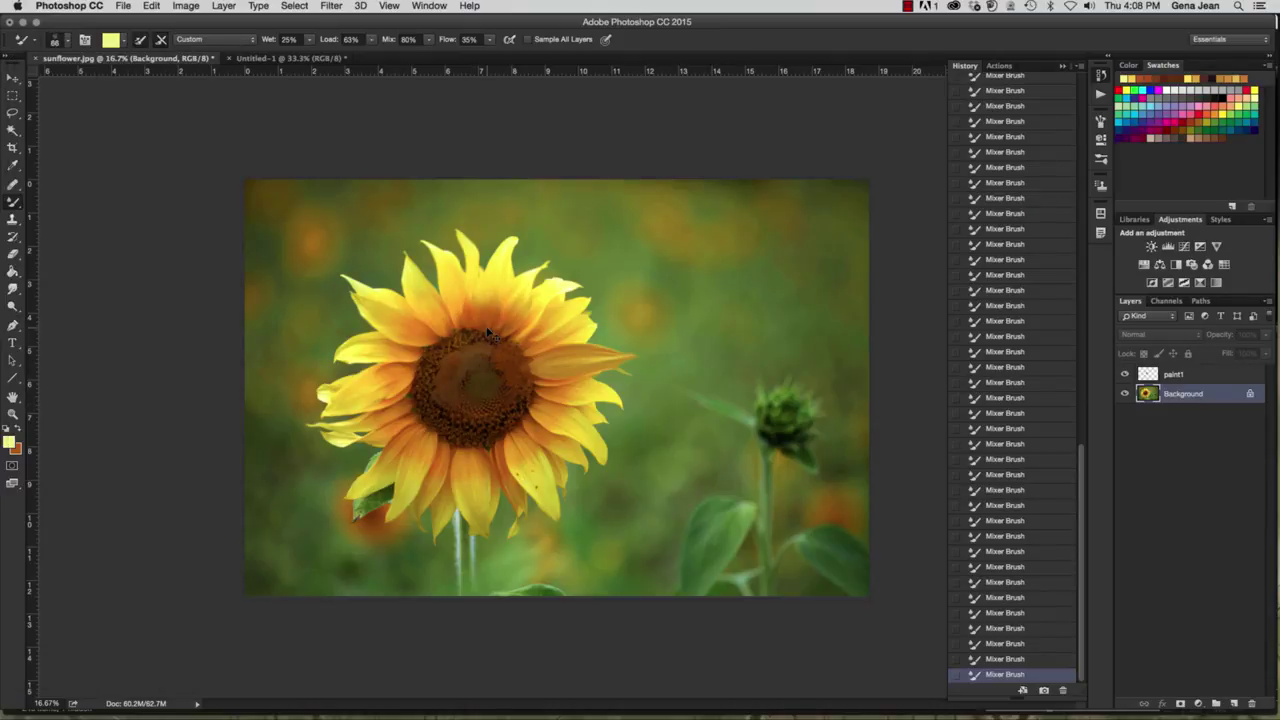
scroll(487, 333, up, 1)
scroll(487, 333, up, 2)
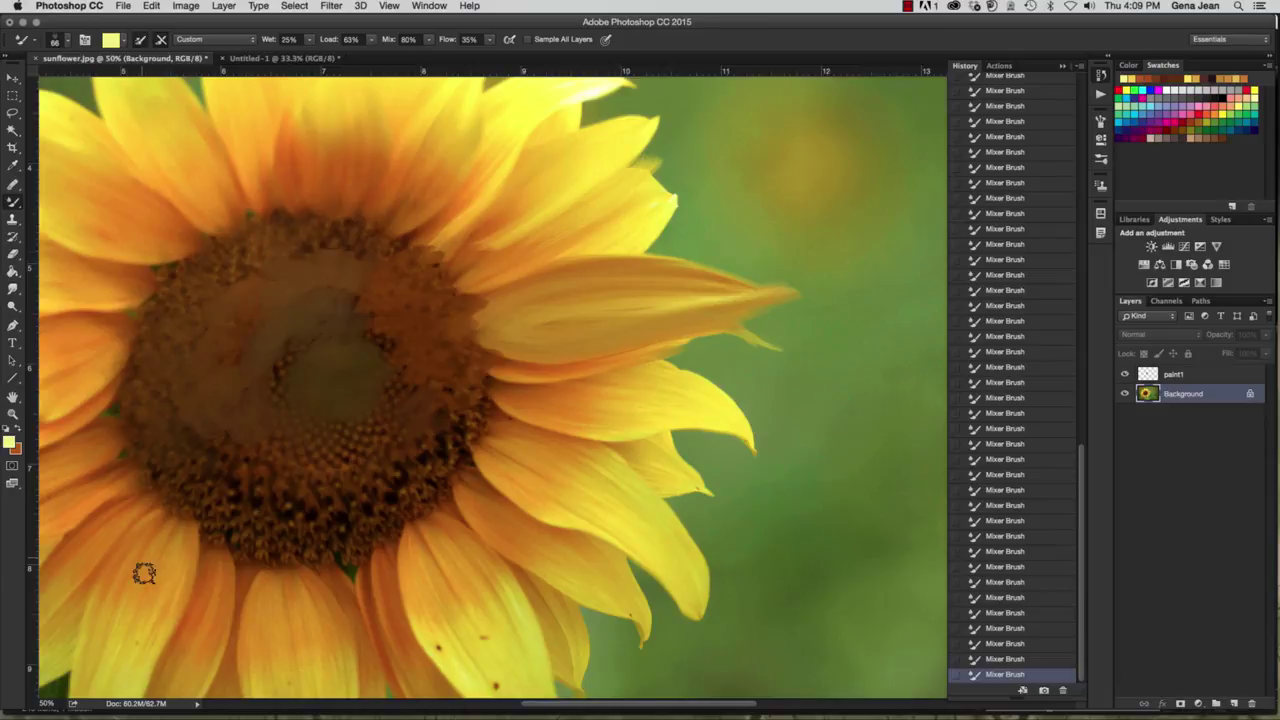
Step: Stipple the scatter Mixer Brush upward through the sunflower's brown centre to even out its spotty patch
drag(286, 405, 284, 342)
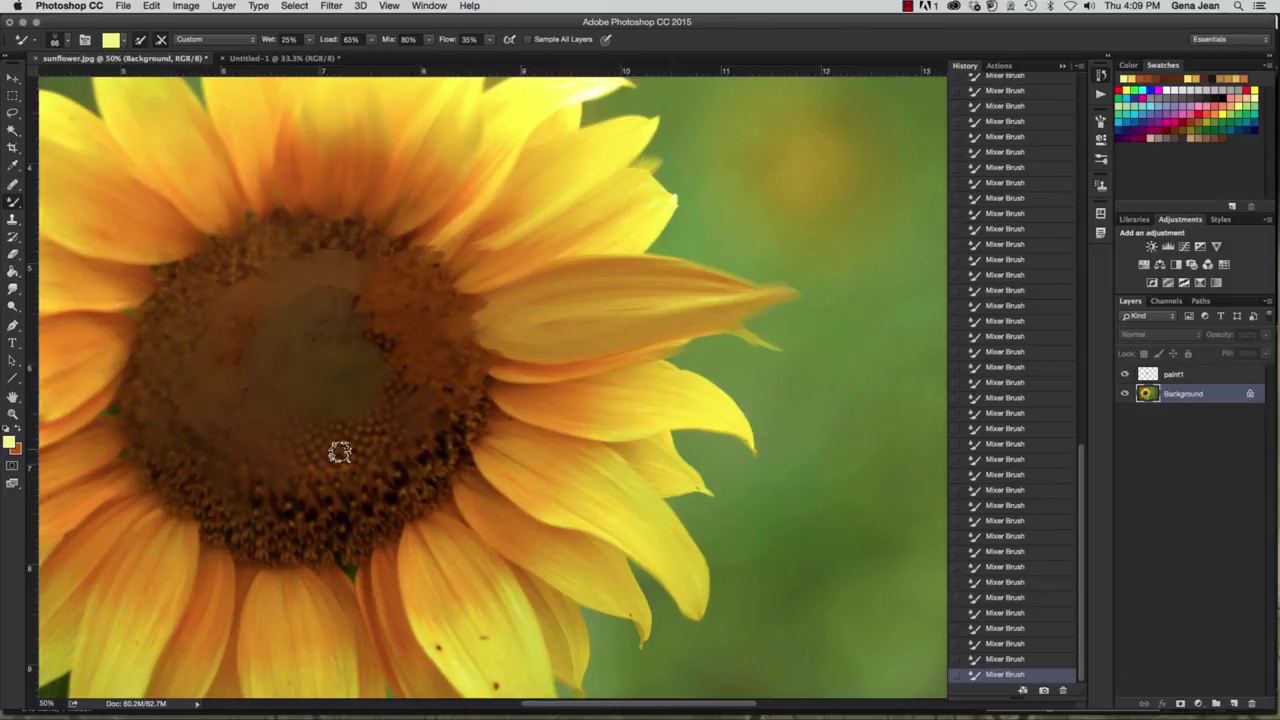